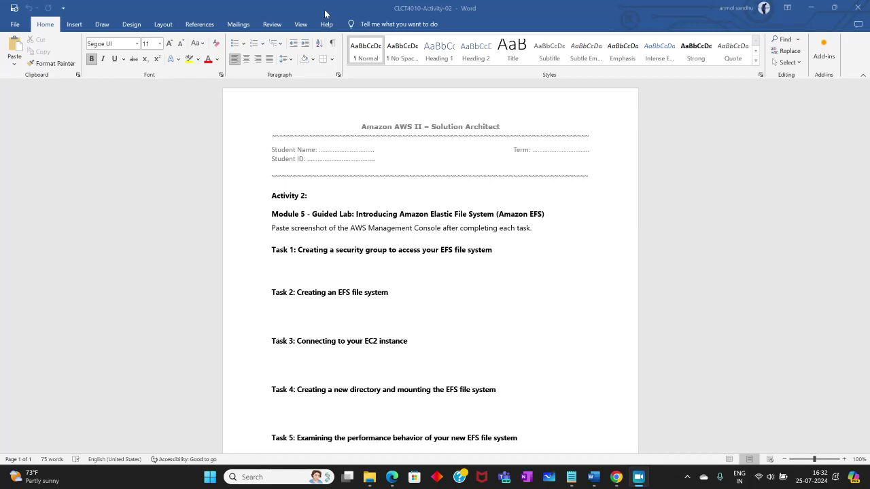
Switch from Word to the browser windows and read the EFS lab guide through to the first instructions of Task 1
click(856, 5)
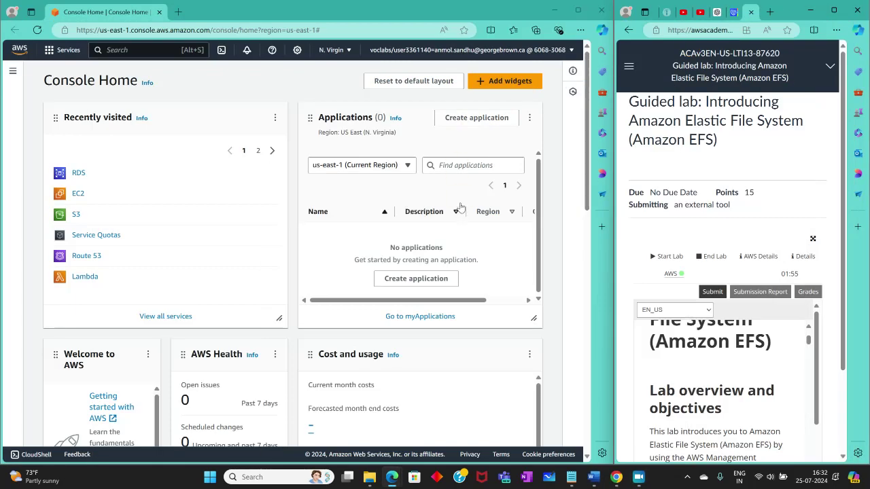
scroll(687, 300, down, 3)
scroll(686, 301, down, 2)
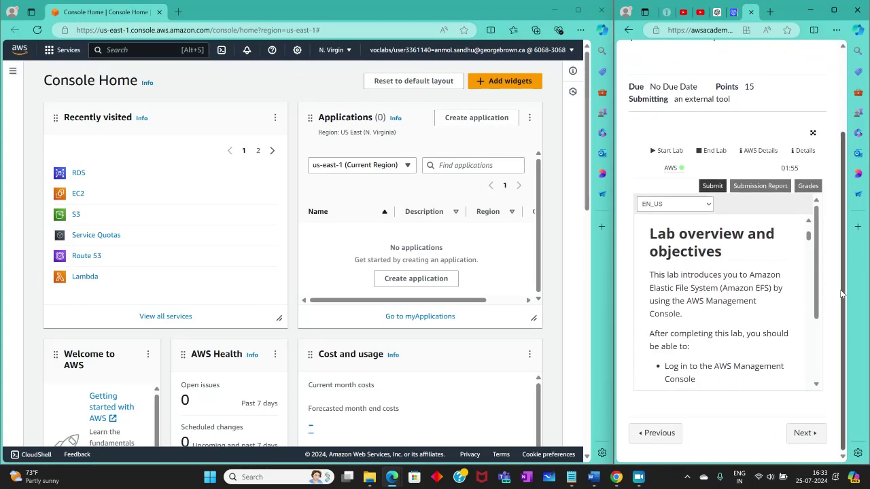
scroll(716, 311, down, 6)
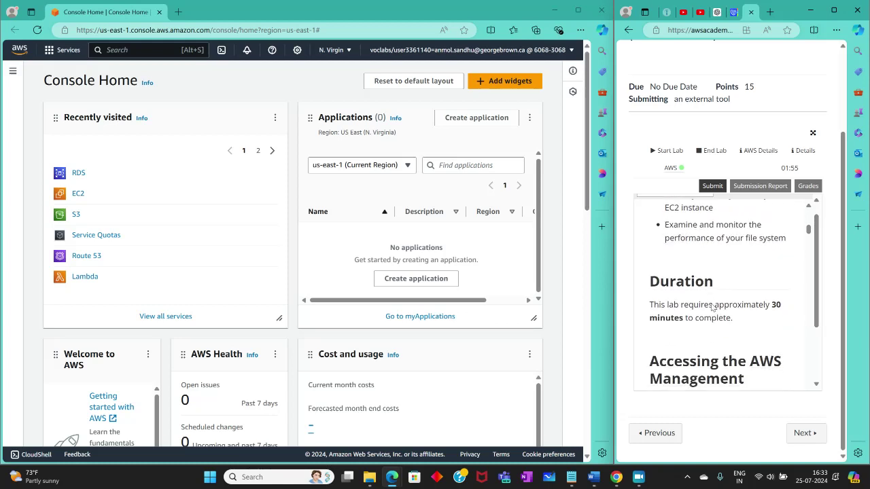
scroll(716, 308, down, 5)
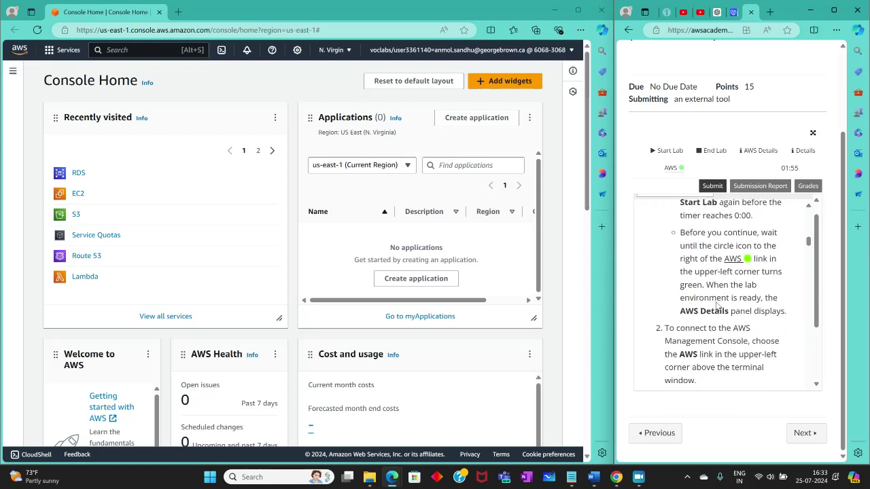
scroll(711, 296, down, 3)
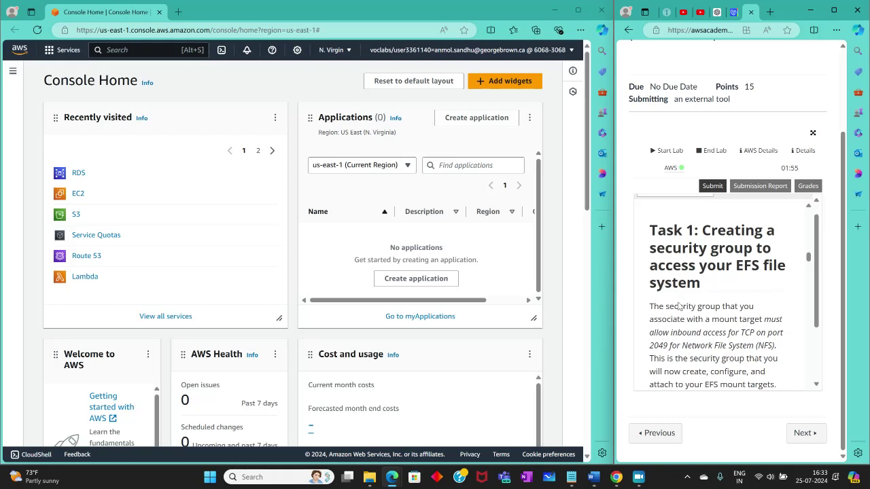
scroll(679, 306, down, 1)
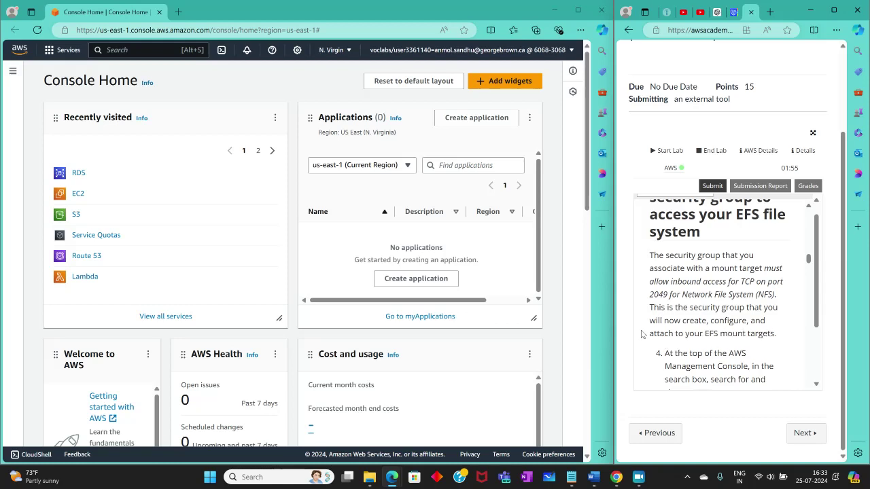
scroll(679, 285, down, 3)
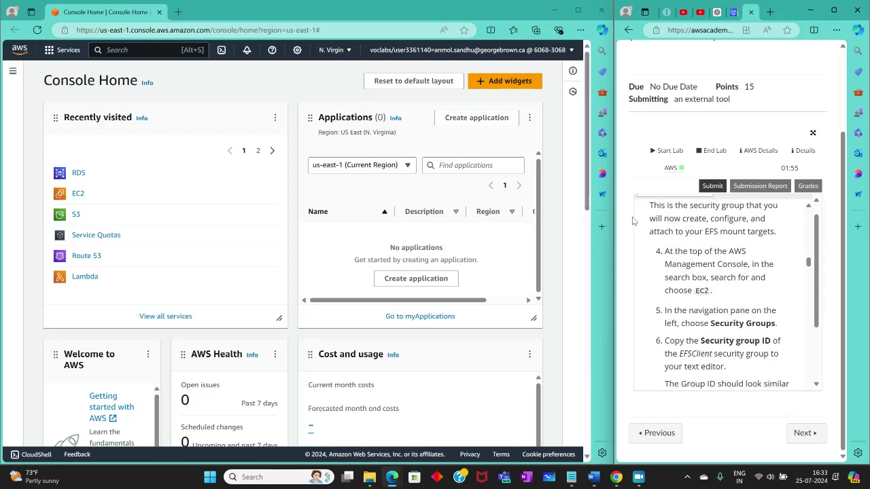
Search the AWS console for security groups and open the EC2 Security groups feature
click(120, 48)
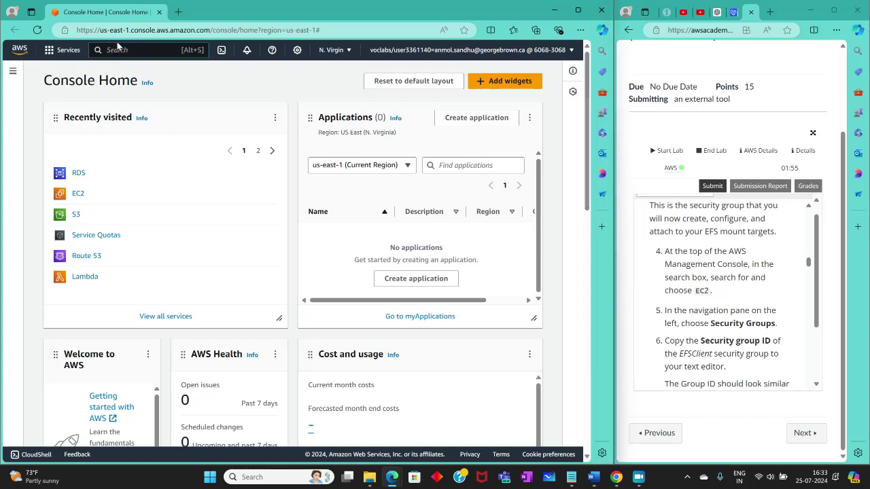
text(SECURIT)
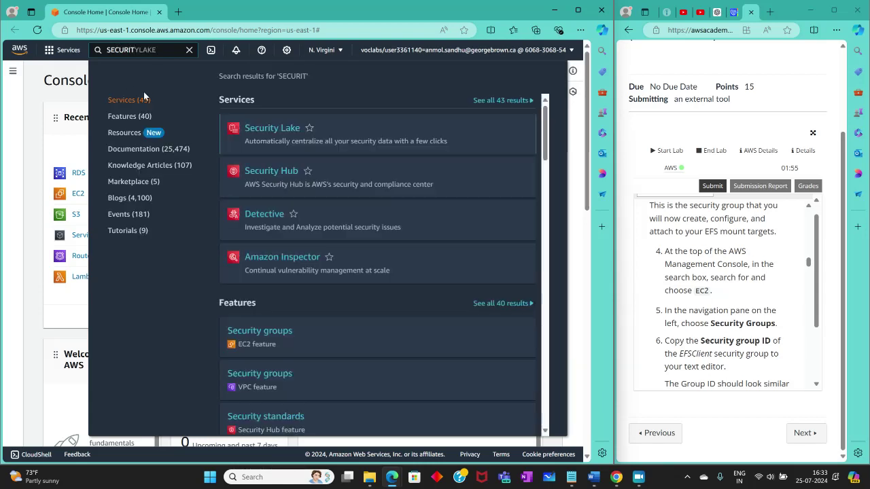
click(258, 331)
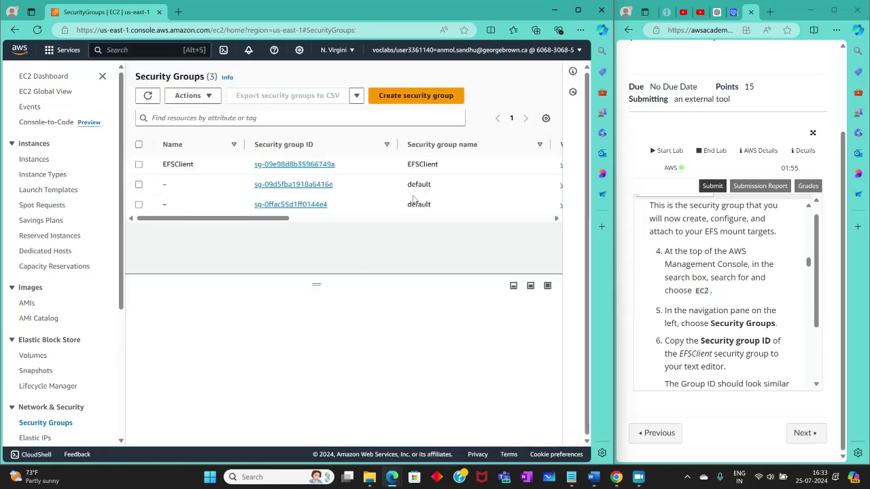
Open the EFSClient security group's details and copy its security group ID
scroll(723, 292, down, 2)
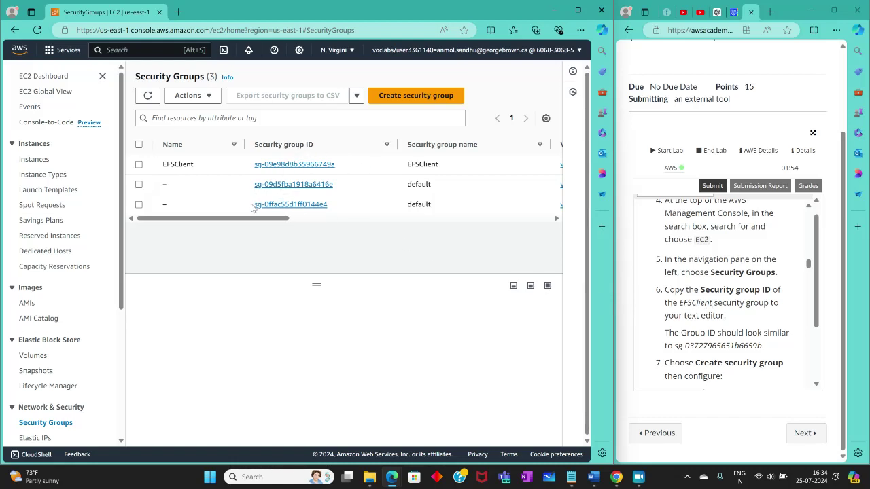
drag(252, 217, 235, 231)
click(310, 164)
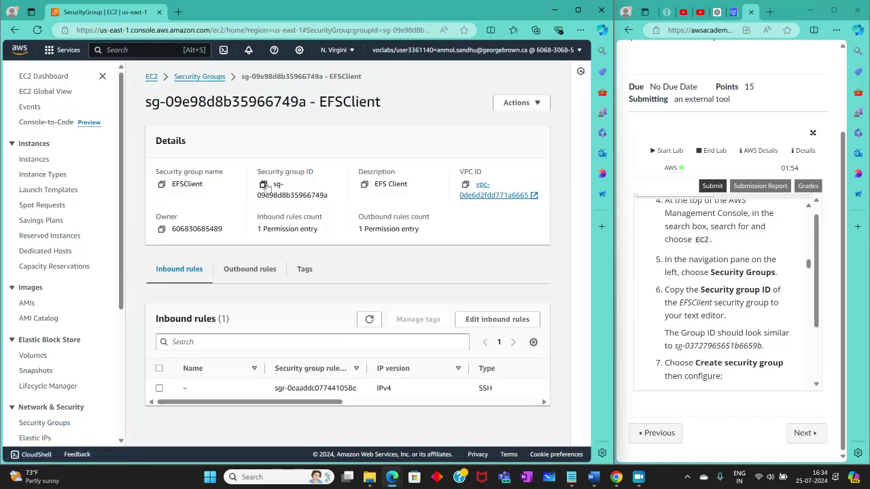
click(263, 184)
click(262, 184)
click(302, 246)
Return to the security groups list, start creating a new security group and add one inbound rule to it
scroll(779, 312, down, 1)
scroll(778, 313, down, 1)
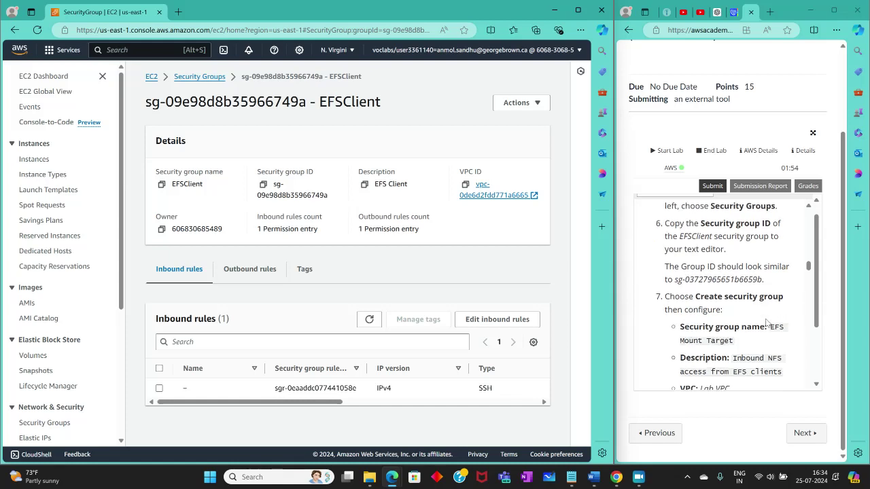
scroll(766, 322, down, 1)
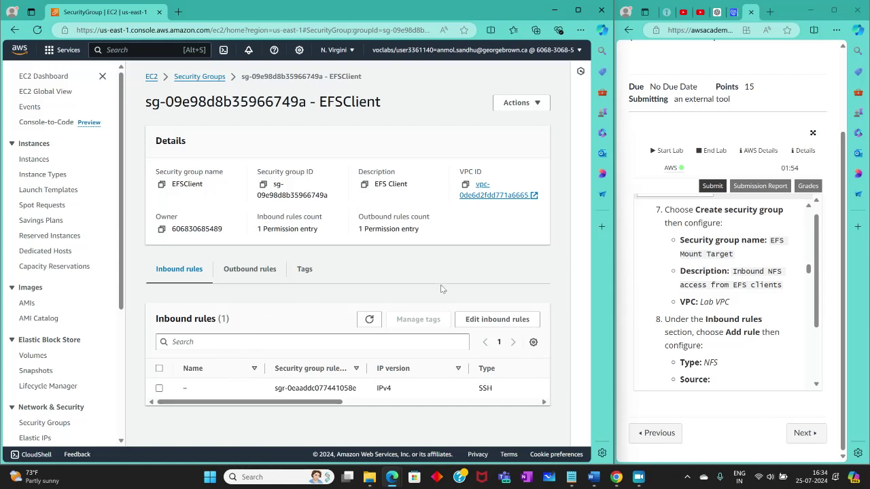
click(185, 77)
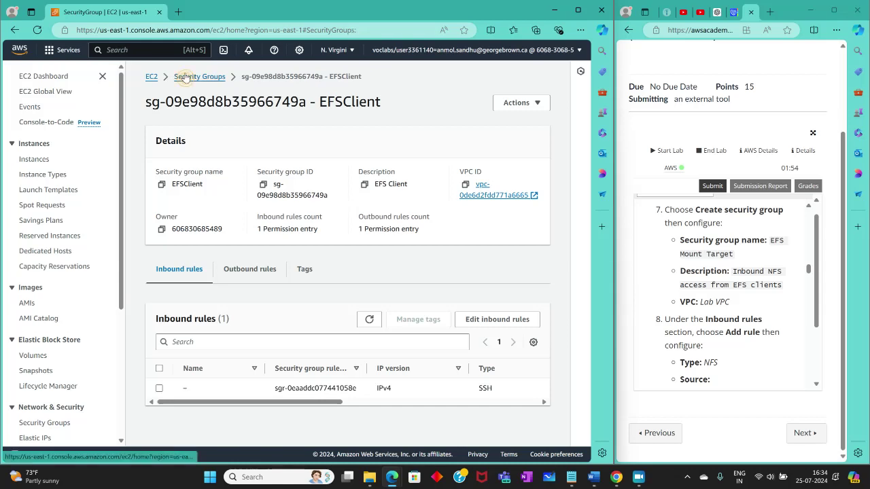
click(401, 96)
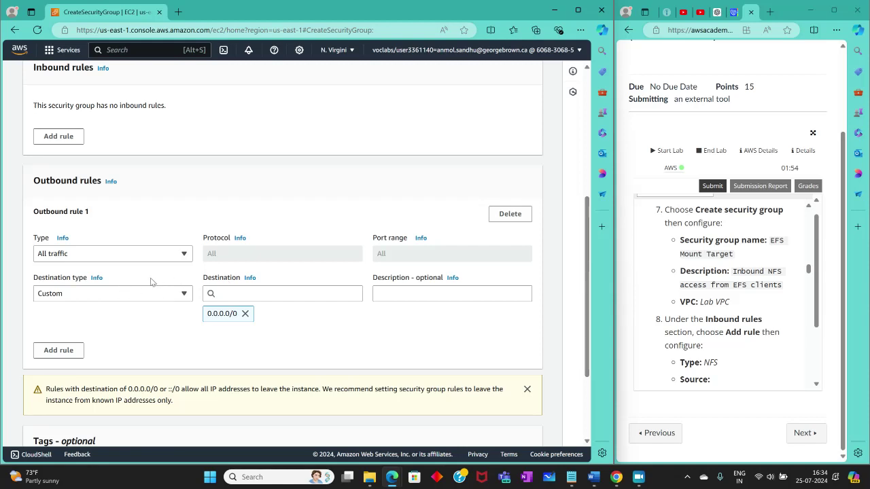
scroll(136, 255, up, 2)
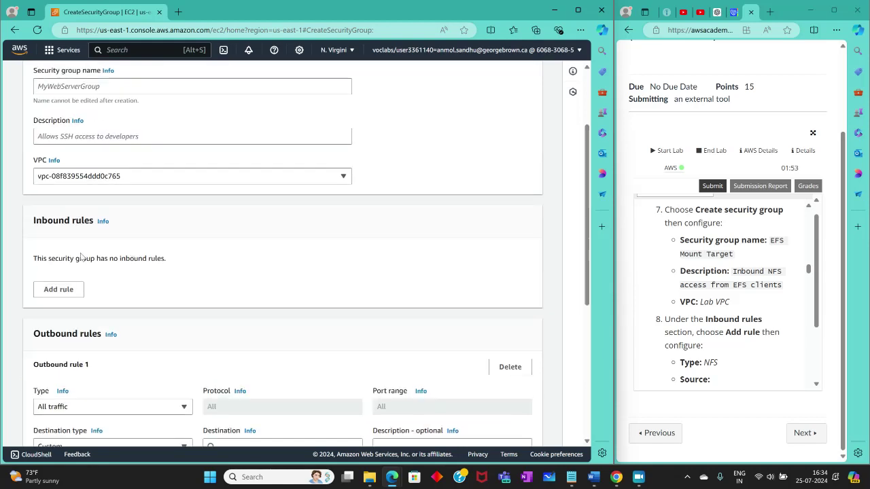
click(50, 293)
Name the new security group EFS Mount Target, copying the name from the lab guide
scroll(720, 306, up, 3)
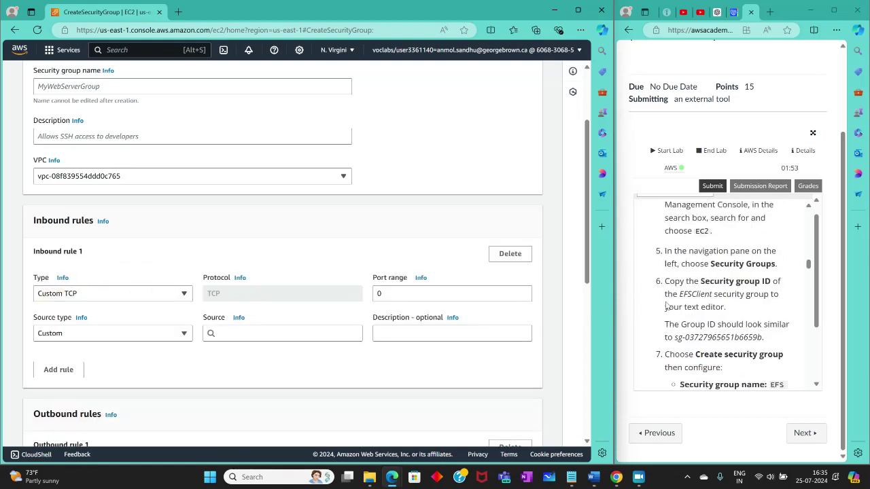
scroll(666, 306, down, 2)
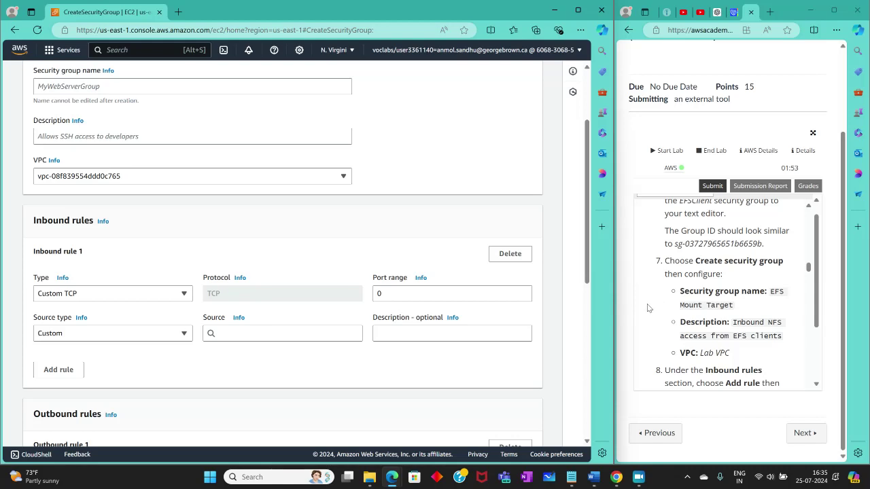
scroll(393, 288, up, 3)
click(43, 189)
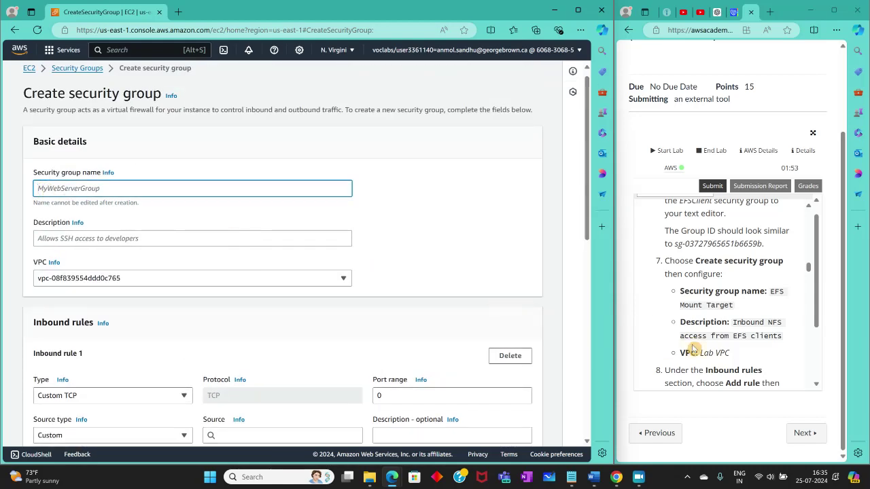
drag(769, 291, 738, 305)
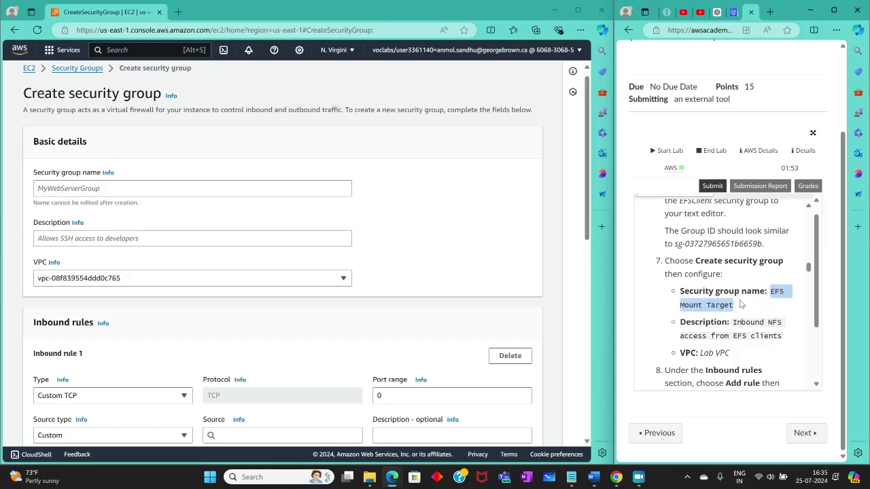
right_click(740, 306)
click(715, 120)
right_click(95, 183)
click(134, 286)
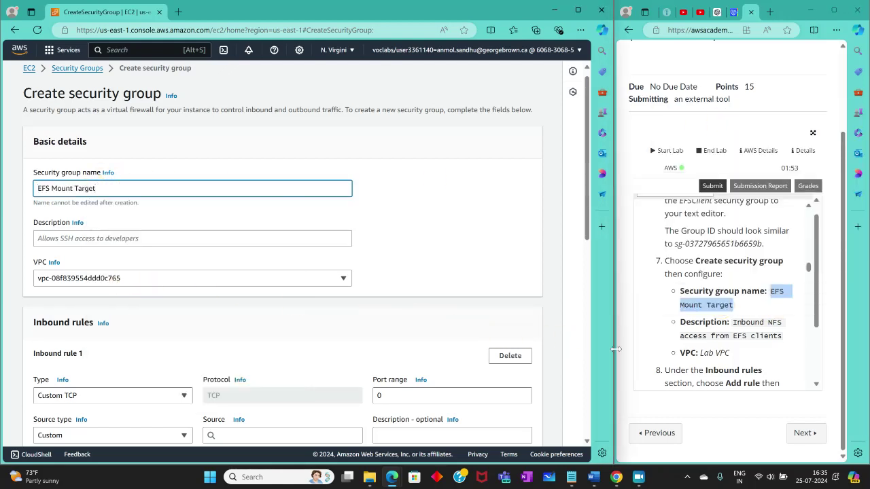
Set the description to "Inbound NFS access from EFS clients", copied from the lab guide, and choose Lab VPC as the VPC
drag(733, 322, 783, 336)
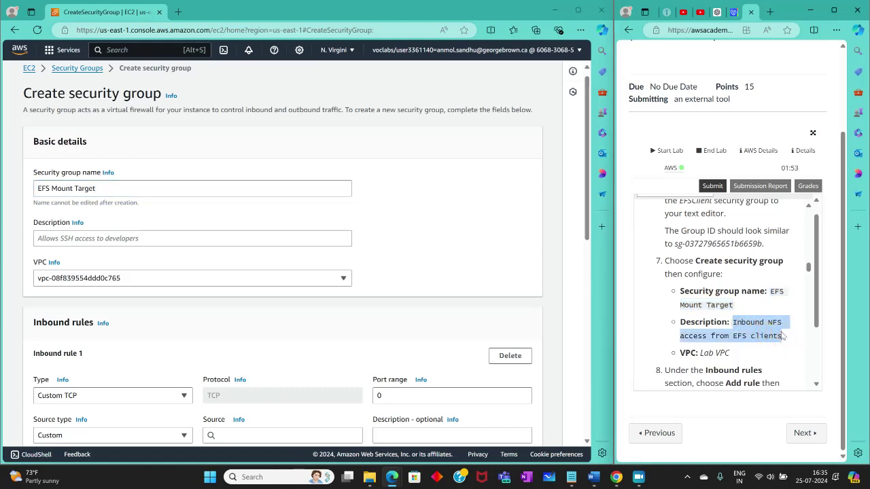
right_click(780, 336)
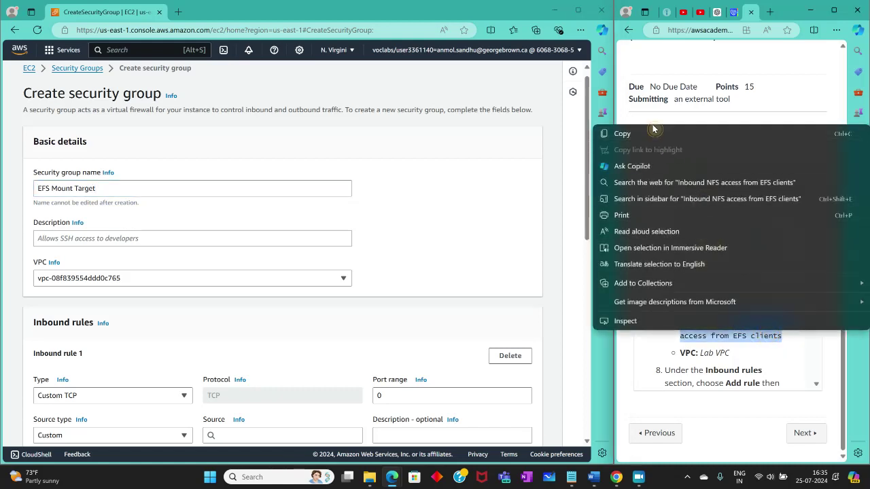
click(654, 133)
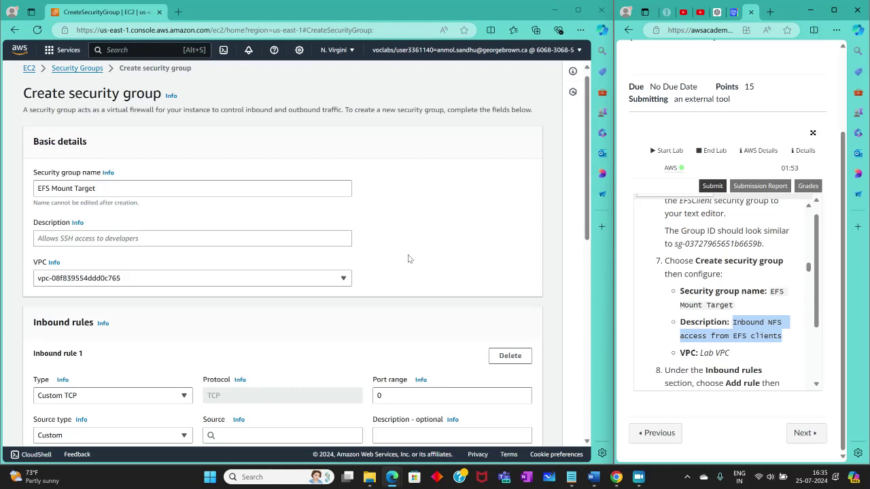
right_click(55, 238)
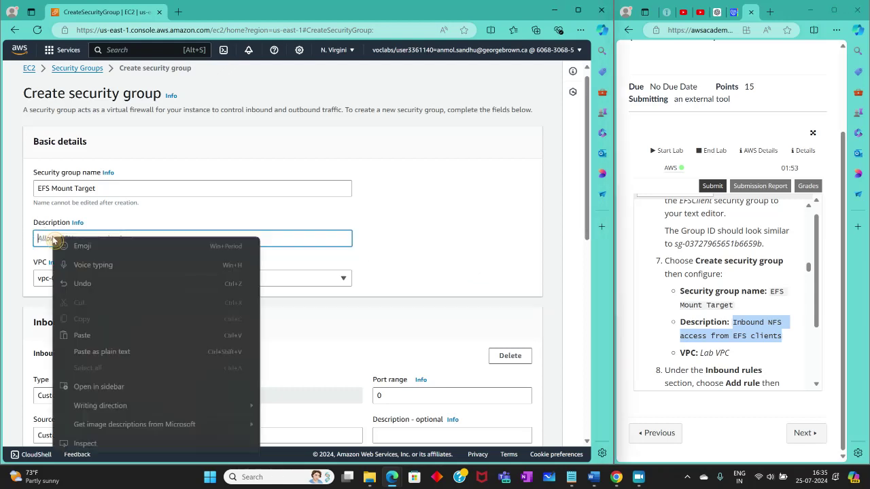
click(81, 335)
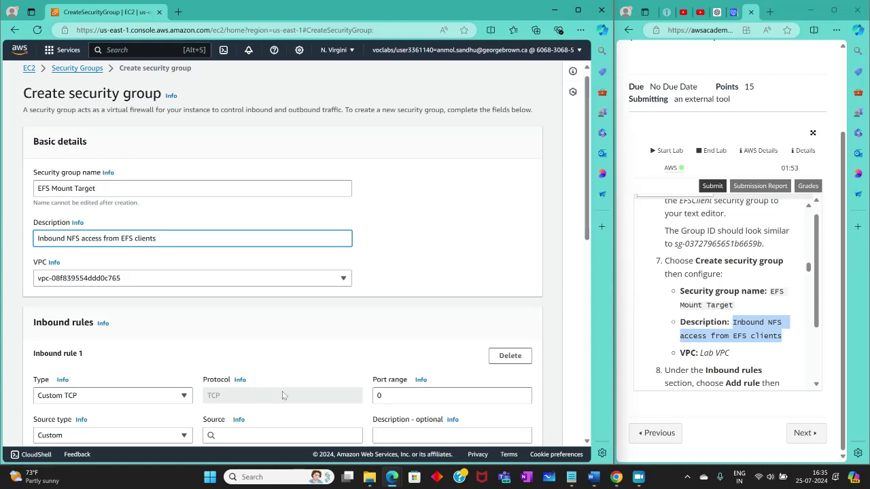
click(273, 280)
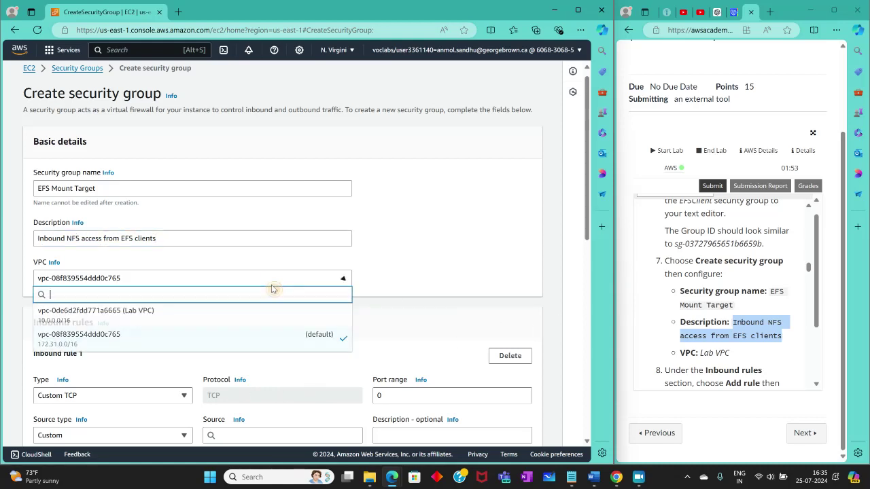
click(161, 317)
Set the type of inbound rule 1 to NFS, as the lab guide specifies
scroll(432, 315, down, 3)
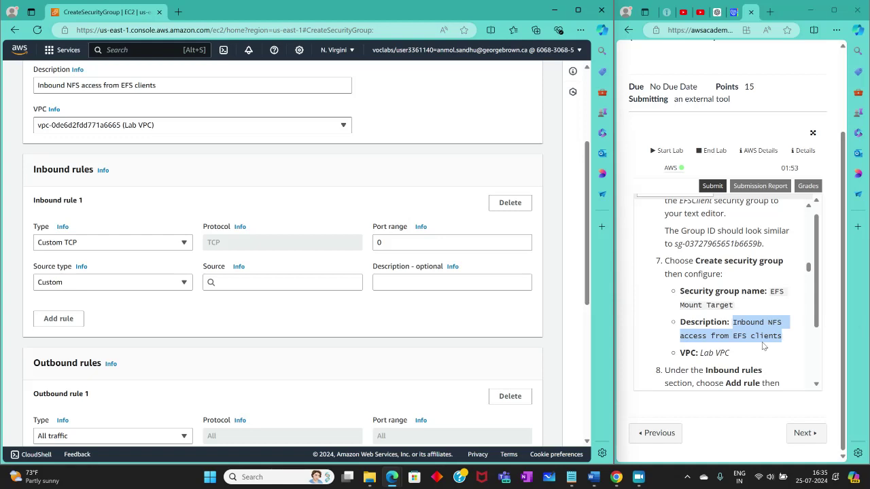
scroll(749, 346, down, 3)
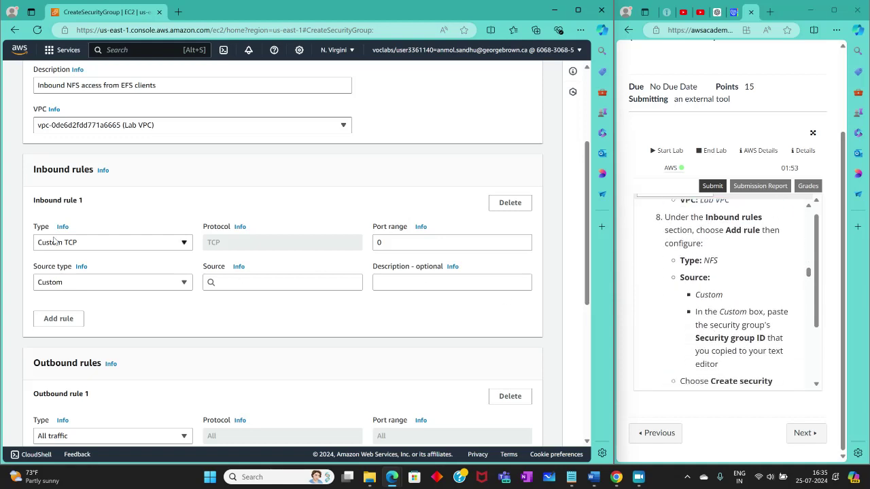
click(97, 246)
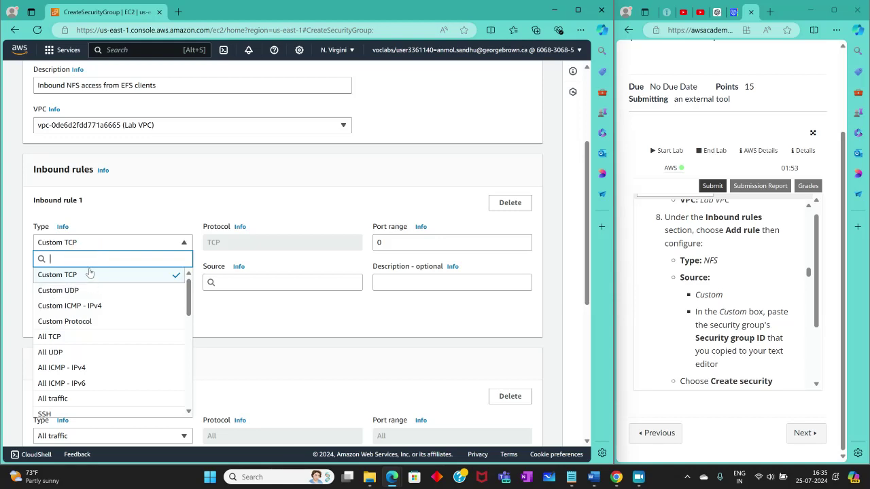
text(NF)
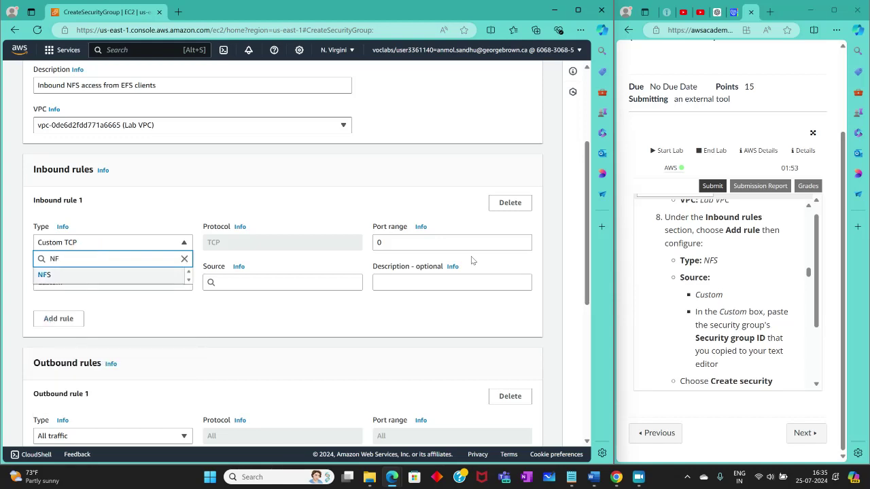
click(144, 283)
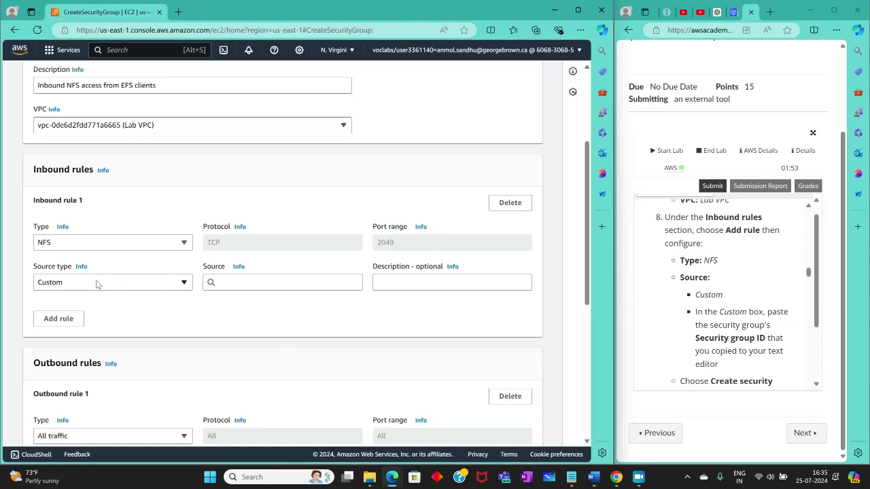
click(227, 282)
right_click(229, 281)
click(262, 164)
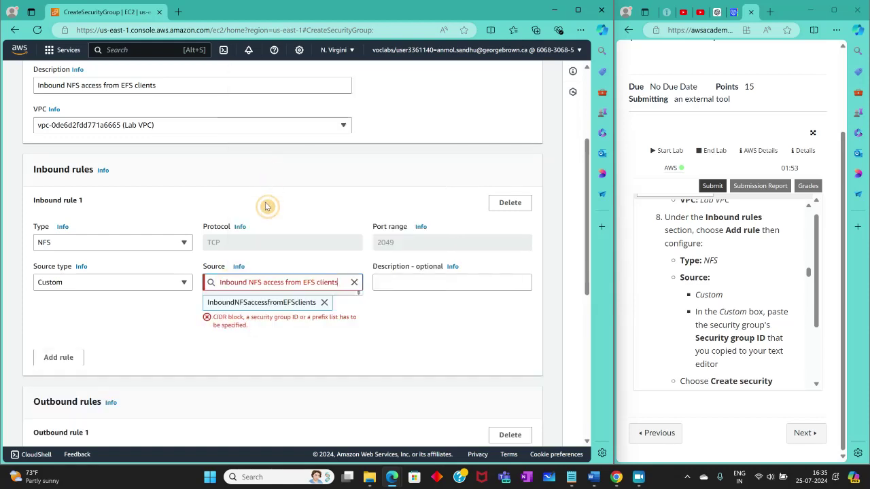
click(354, 282)
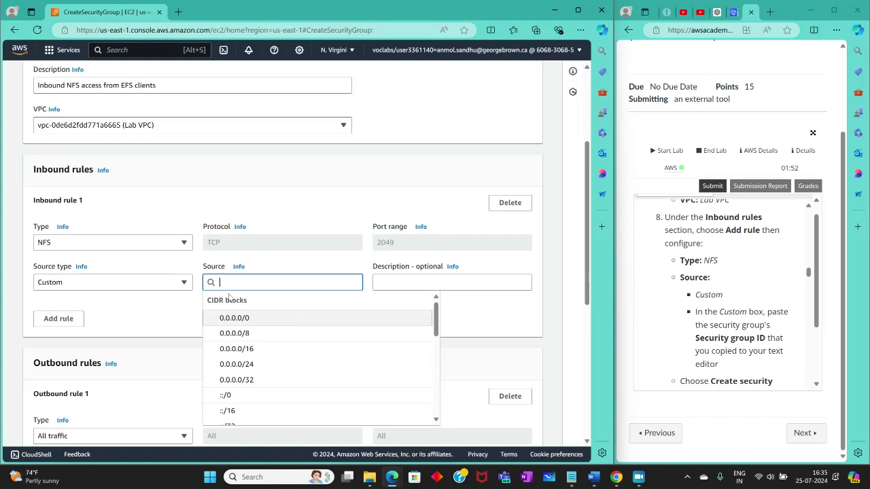
click(164, 312)
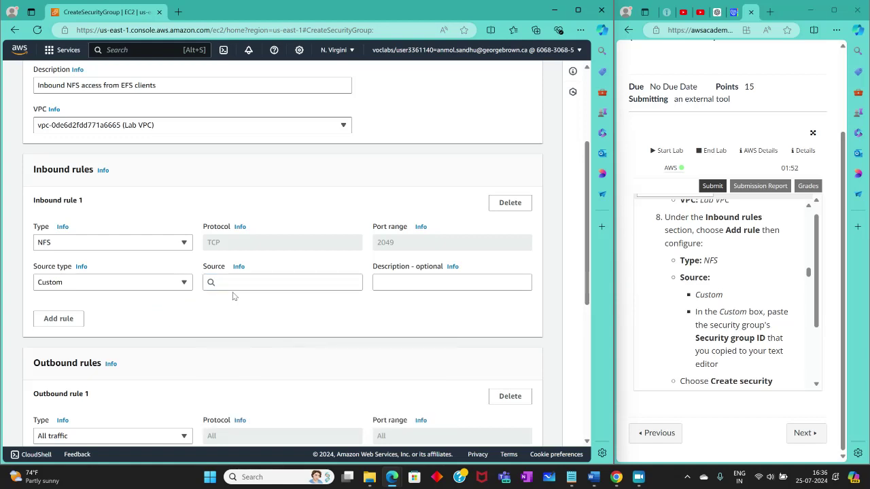
click(162, 289)
click(155, 299)
scroll(335, 309, down, 1)
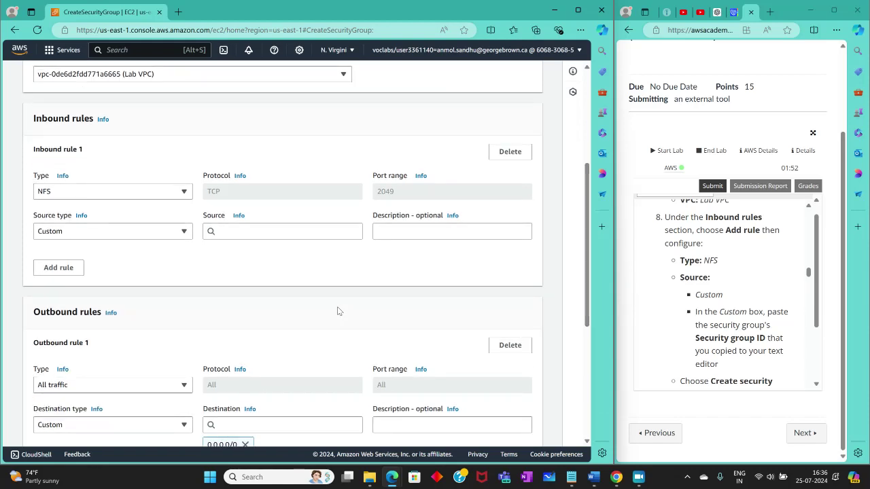
Open the security groups list in a separate browser tab and copy the EFSClient group's security group ID
scroll(180, 250, up, 4)
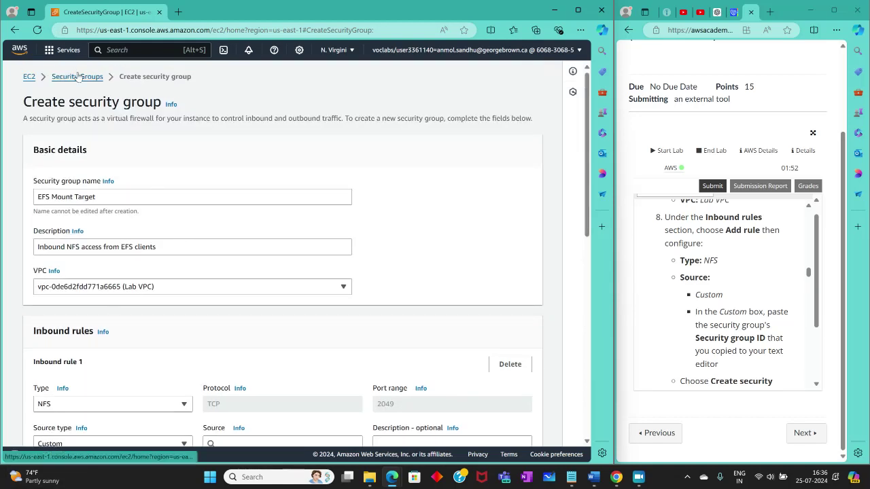
ctrl+click(79, 76)
click(229, 12)
click(251, 287)
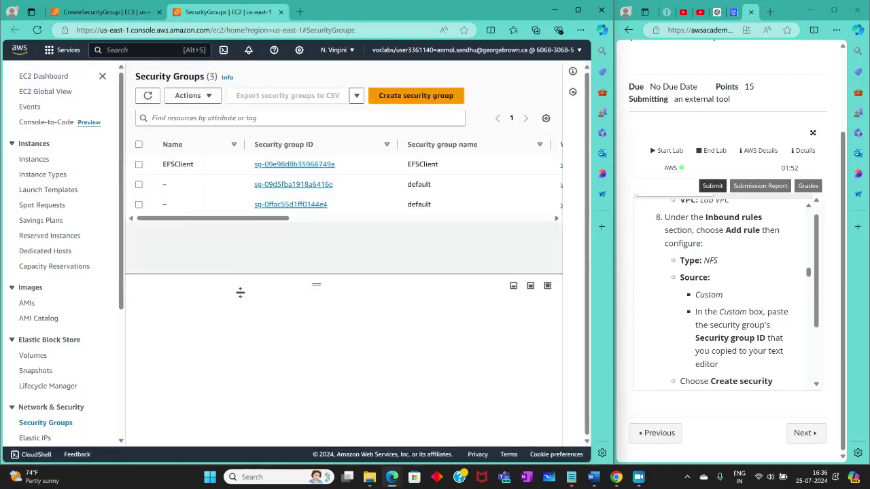
click(302, 164)
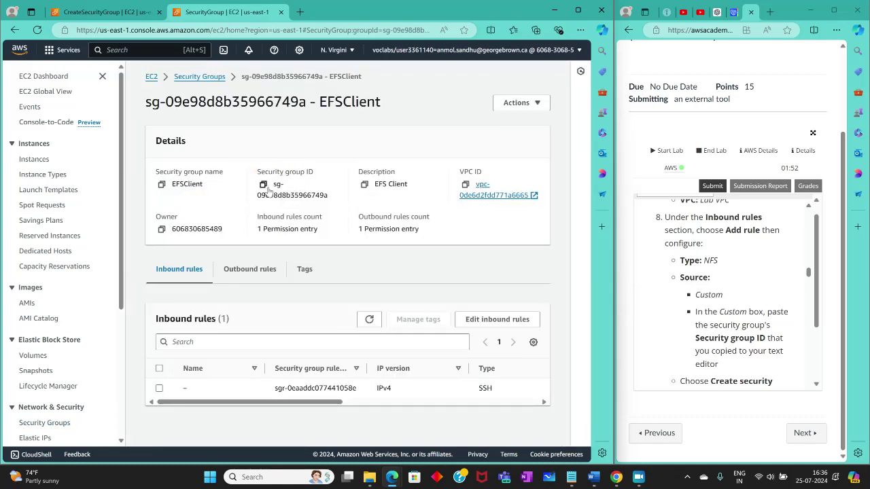
double_click(263, 184)
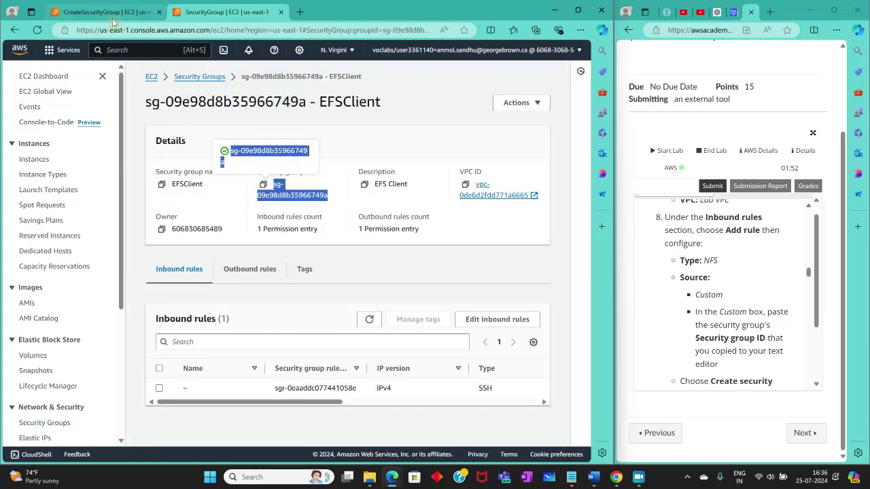
Return to the new security group form and set inbound rule 1's custom source to the copied EFSClient security group ID
click(107, 13)
scroll(315, 300, down, 4)
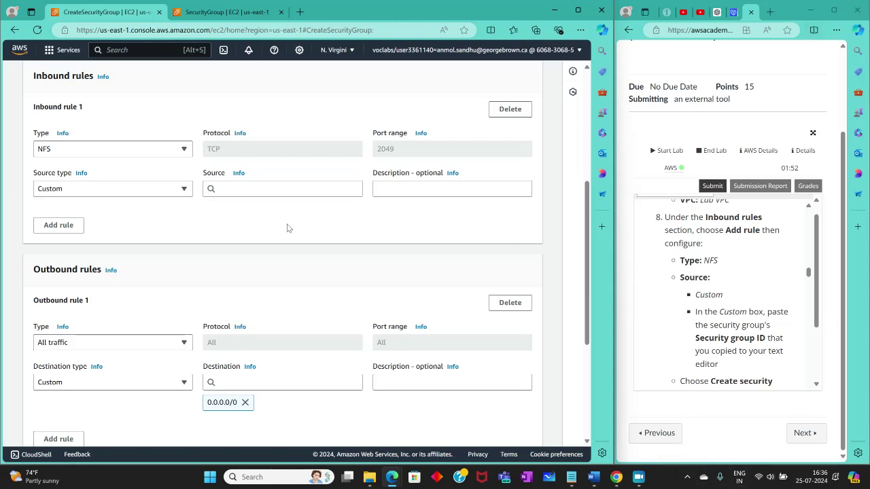
click(176, 198)
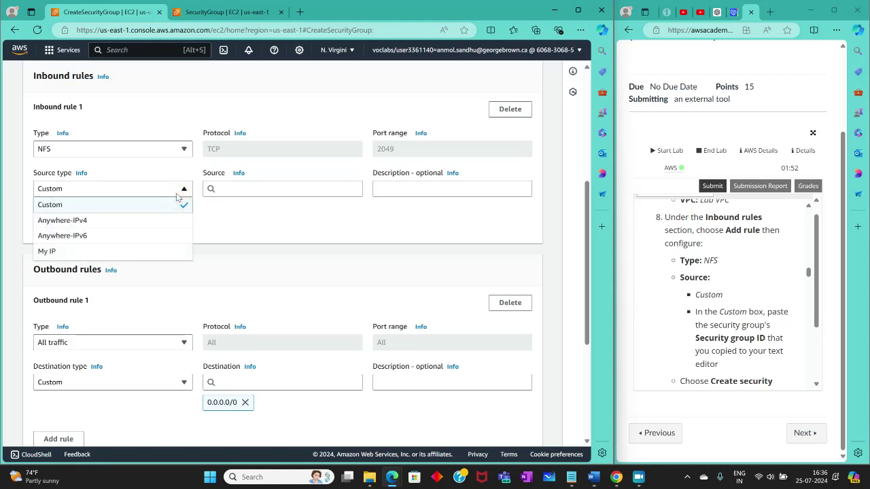
click(177, 197)
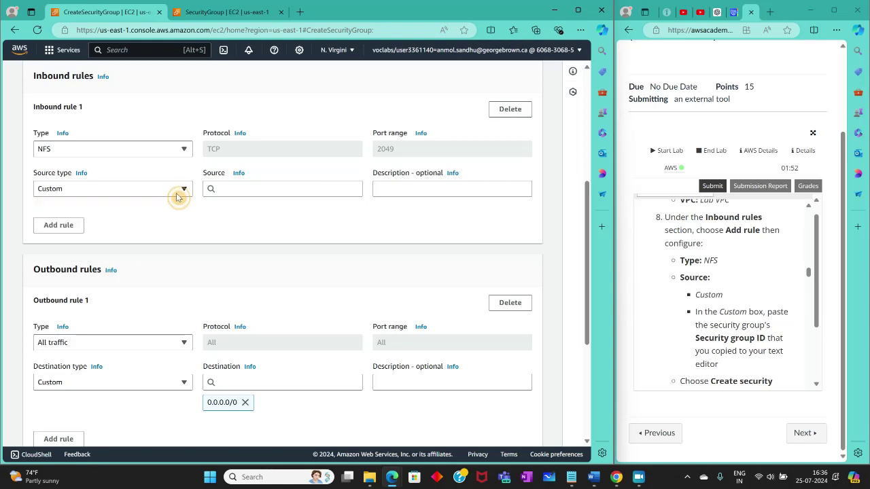
right_click(229, 182)
click(225, 188)
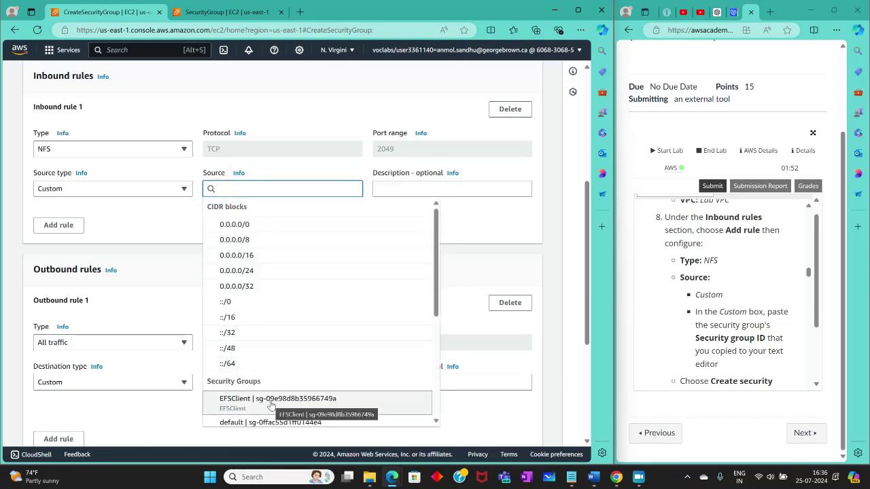
scroll(270, 405, down, 3)
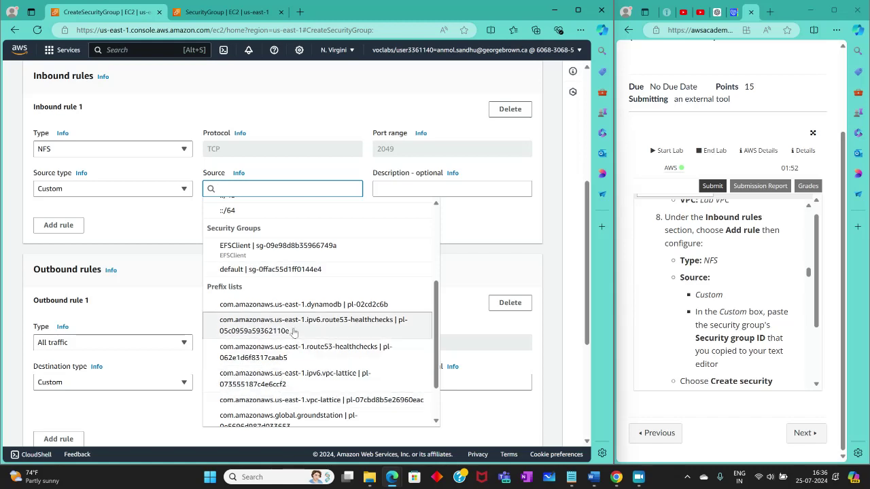
right_click(226, 193)
click(246, 288)
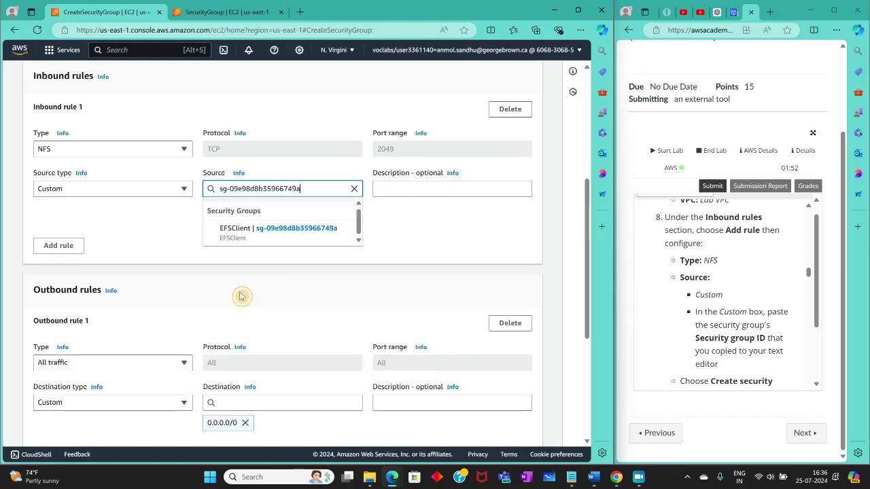
click(246, 238)
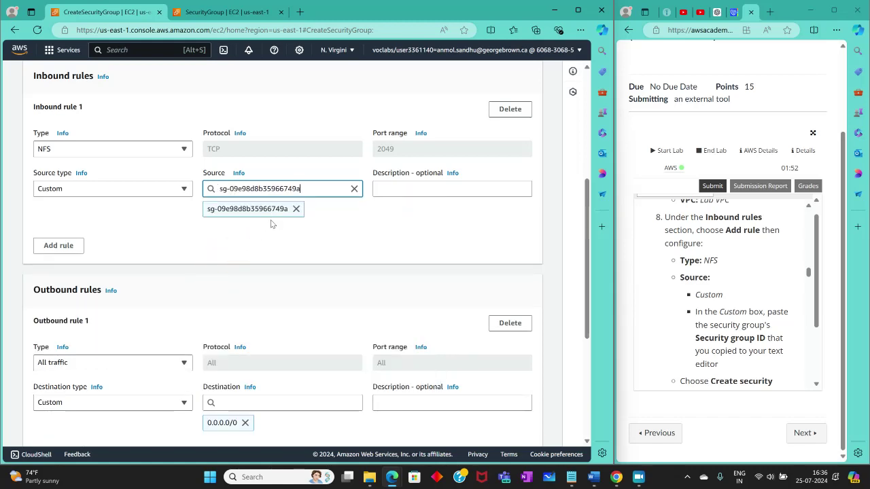
Create the EFS Mount Target security group with its NFS inbound rule and default outbound rule
scroll(792, 358, down, 2)
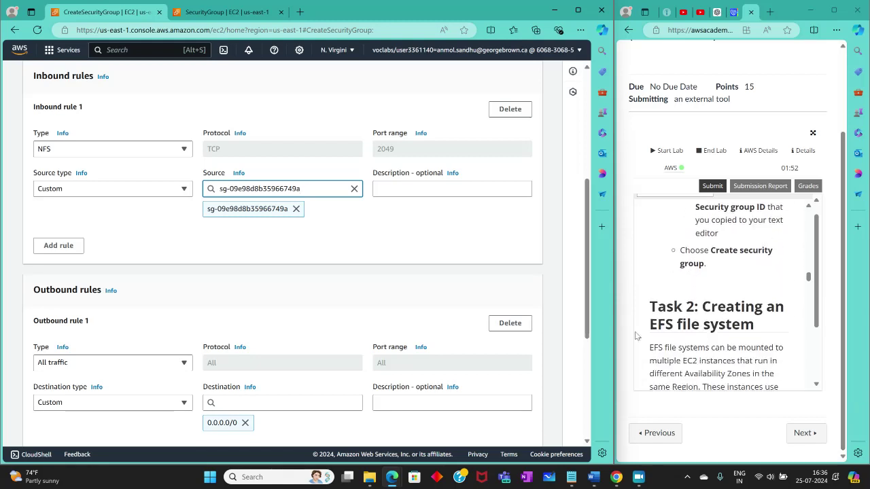
scroll(362, 321, down, 3)
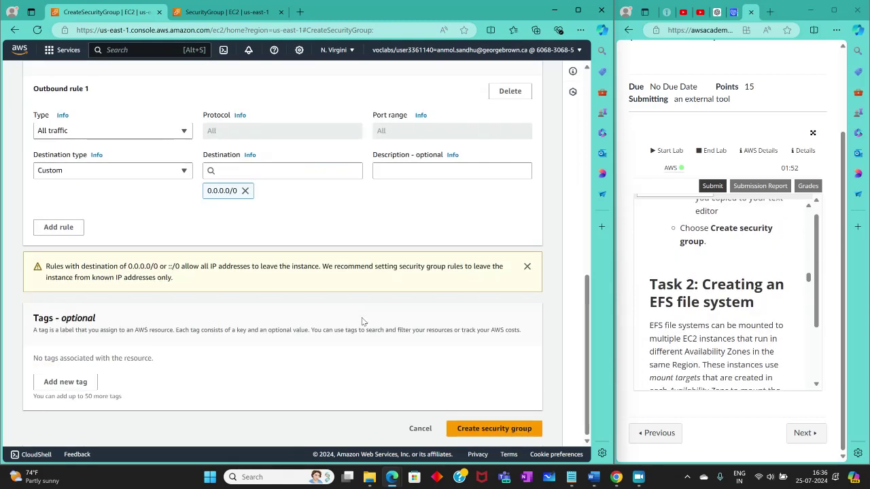
click(463, 428)
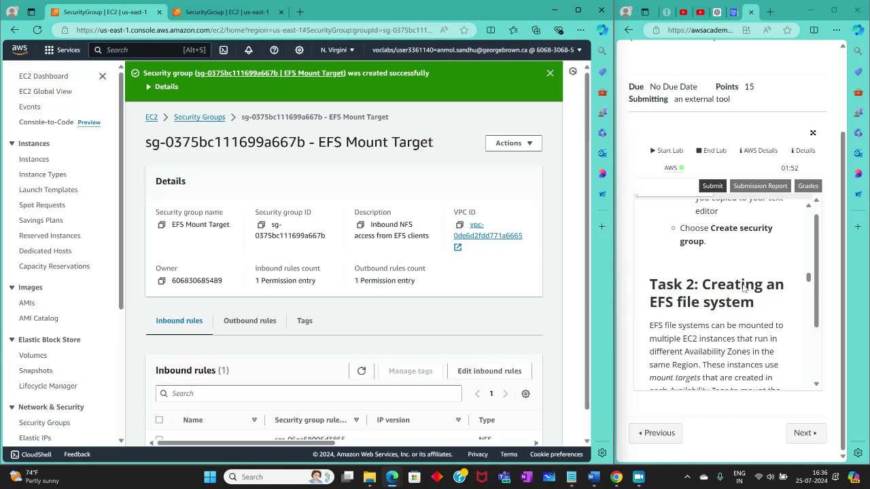
Read the Task 2 instructions in the lab guide, search the console for EFS and open that service
scroll(738, 289, up, 3)
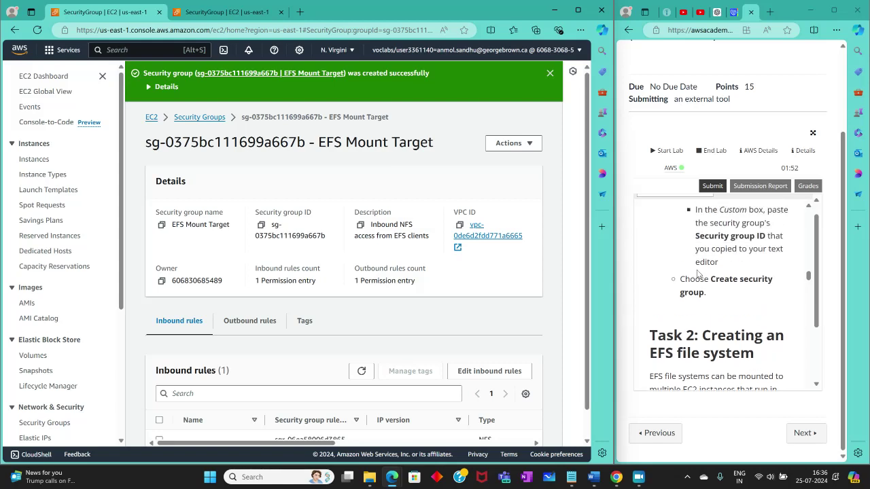
scroll(697, 273, down, 1)
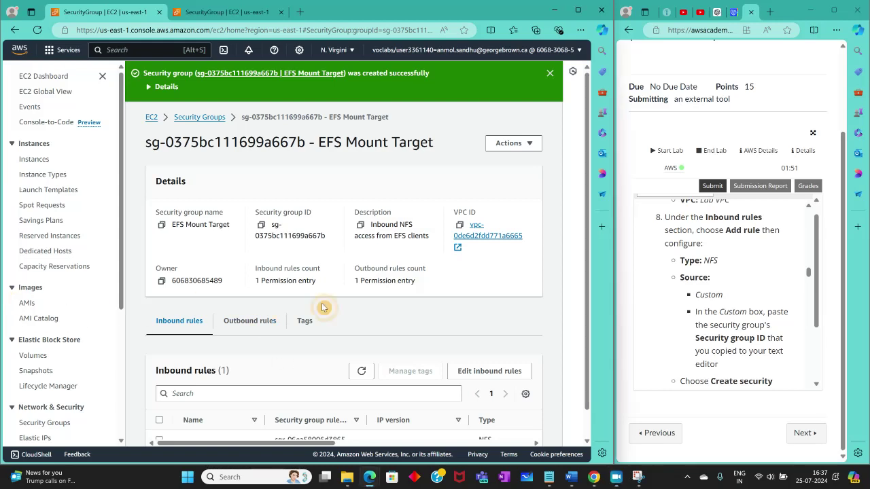
scroll(680, 309, down, 5)
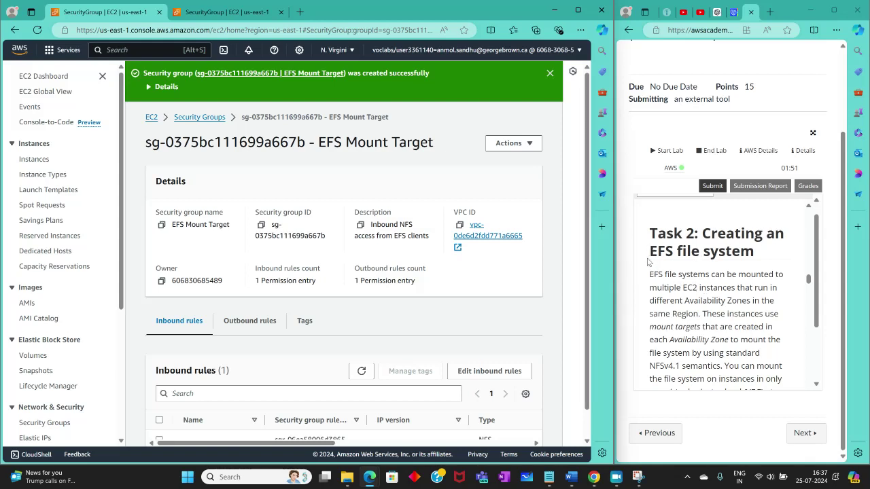
scroll(762, 268, down, 2)
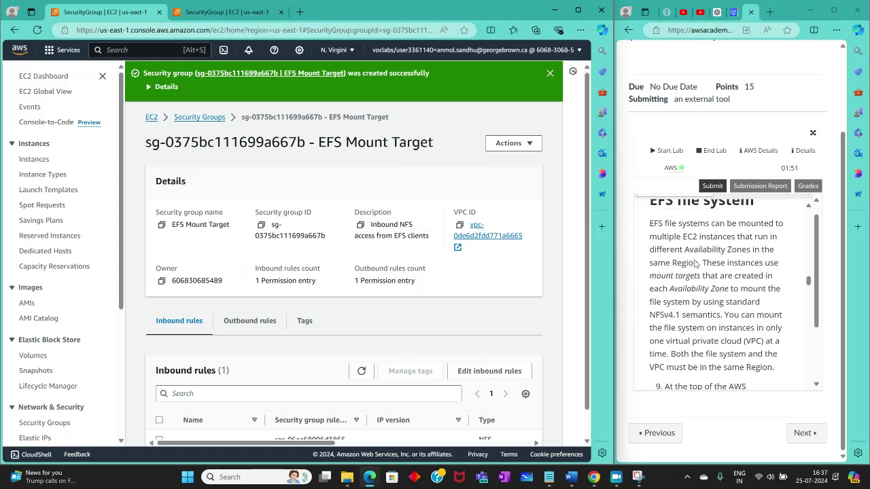
scroll(730, 265, down, 1)
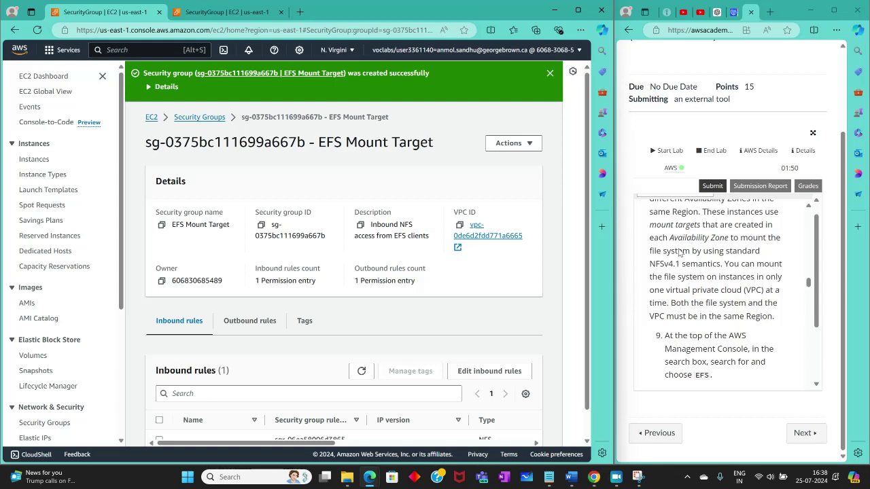
scroll(693, 304, down, 3)
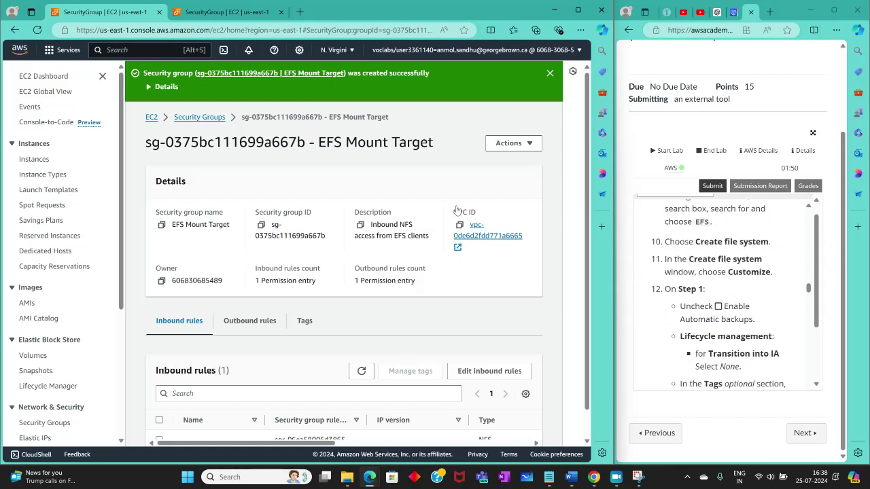
click(114, 48)
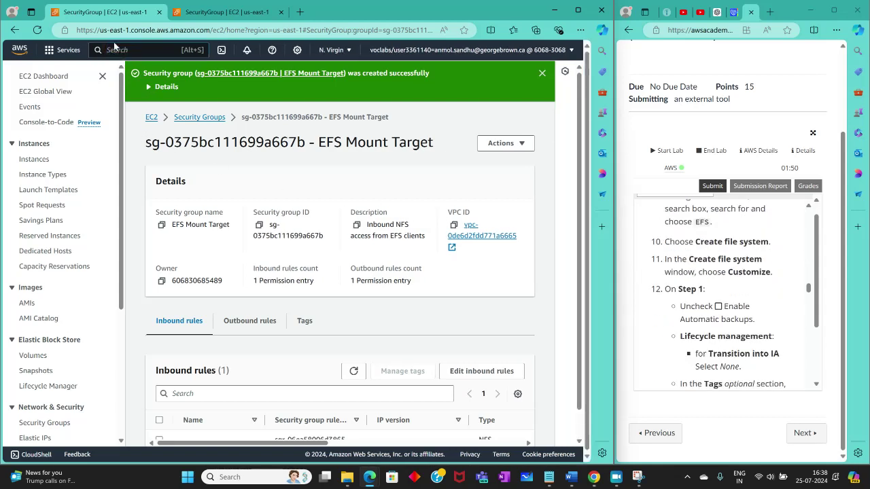
text(EFS)
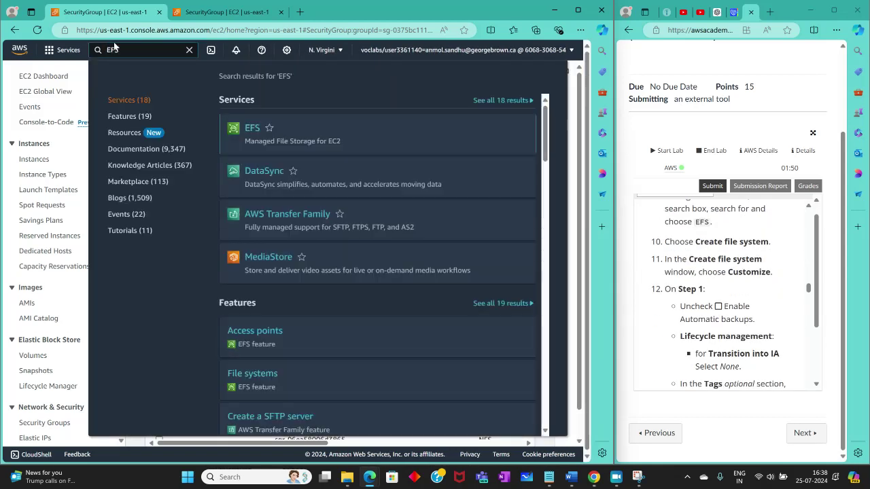
click(257, 125)
click(256, 126)
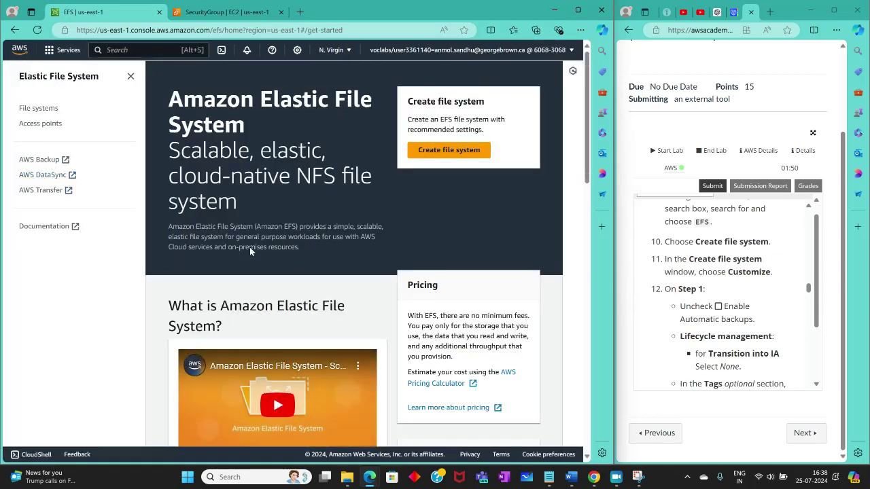
Start creating an EFS file system and choose to customize its settings
click(448, 149)
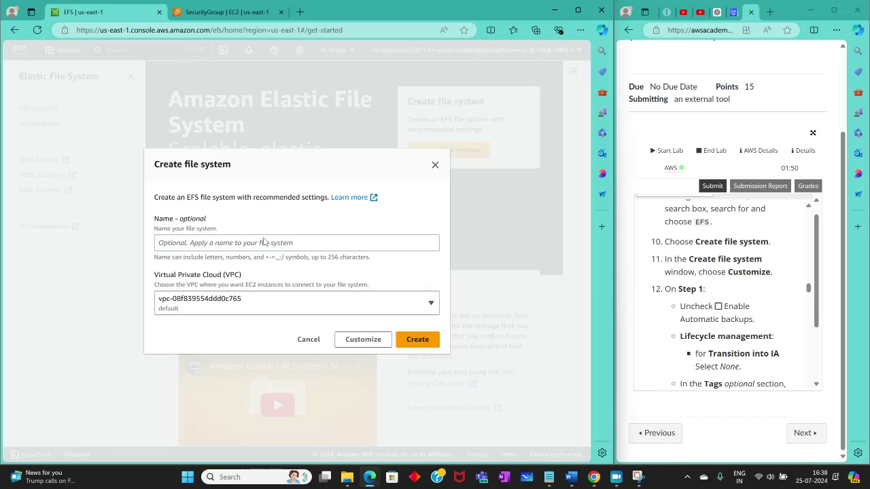
click(238, 300)
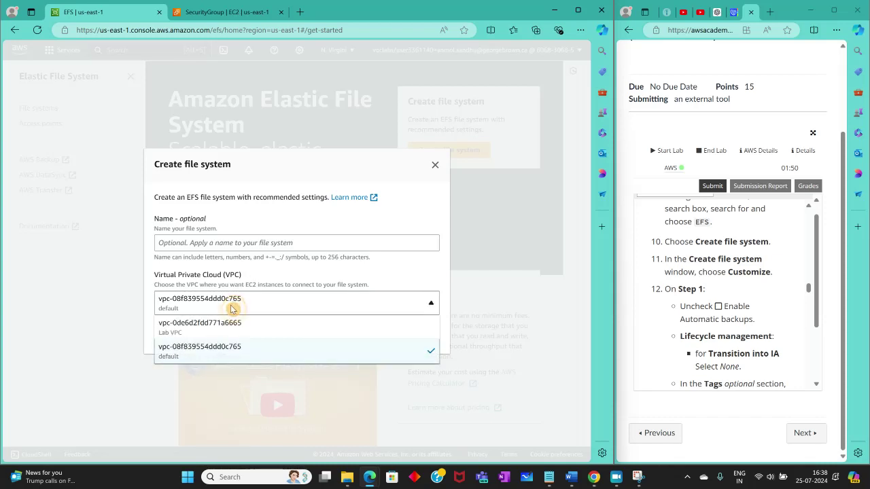
click(289, 296)
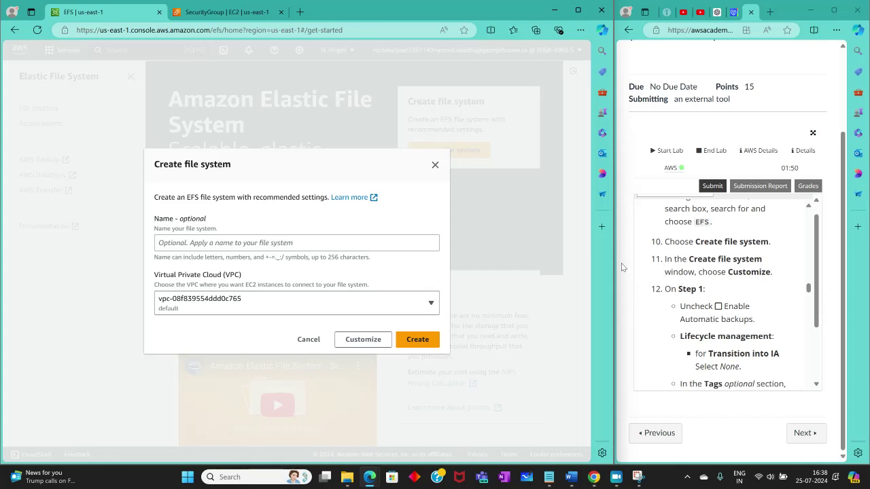
click(360, 340)
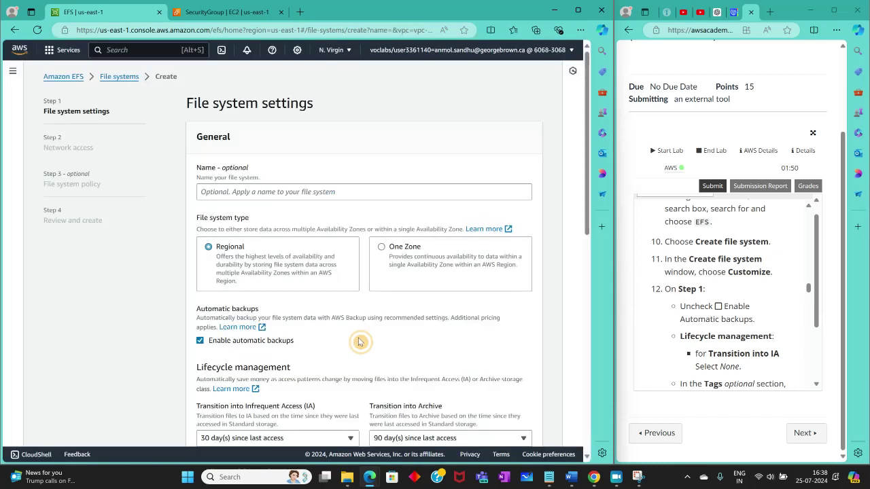
Disable automatic backups for the file system and set its transition into Infrequent Access (IA) to None
scroll(679, 272, down, 3)
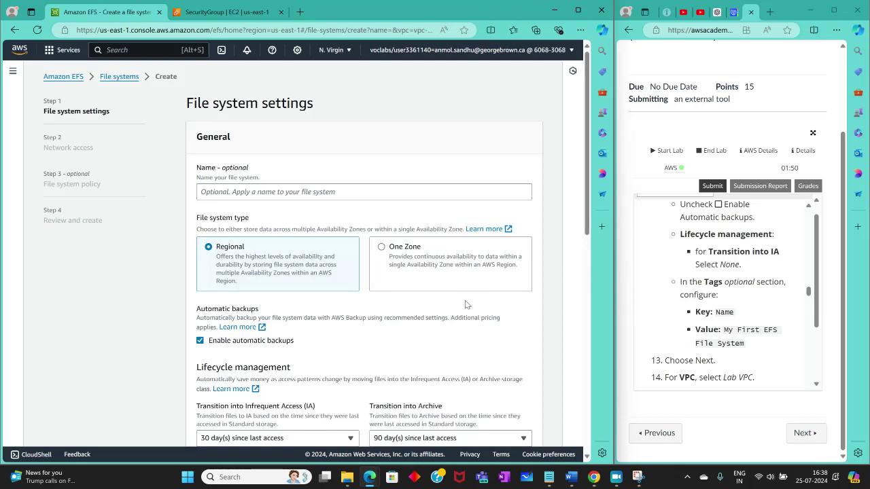
click(200, 341)
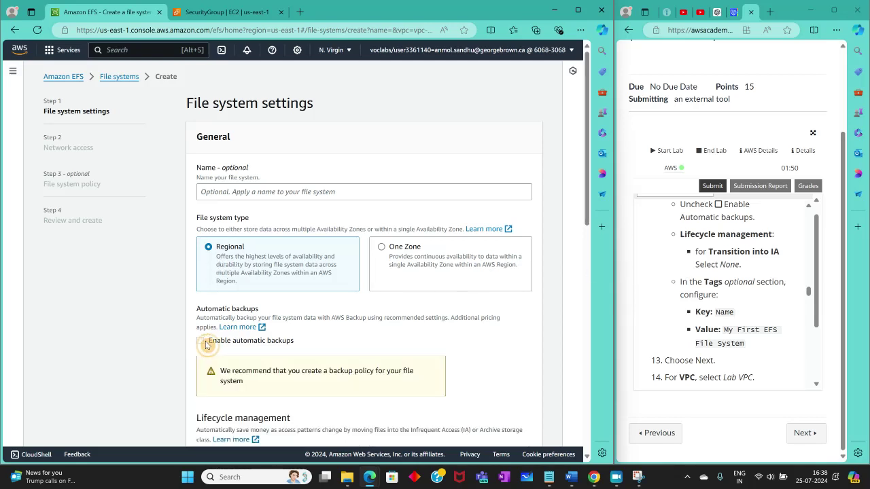
scroll(419, 309, down, 3)
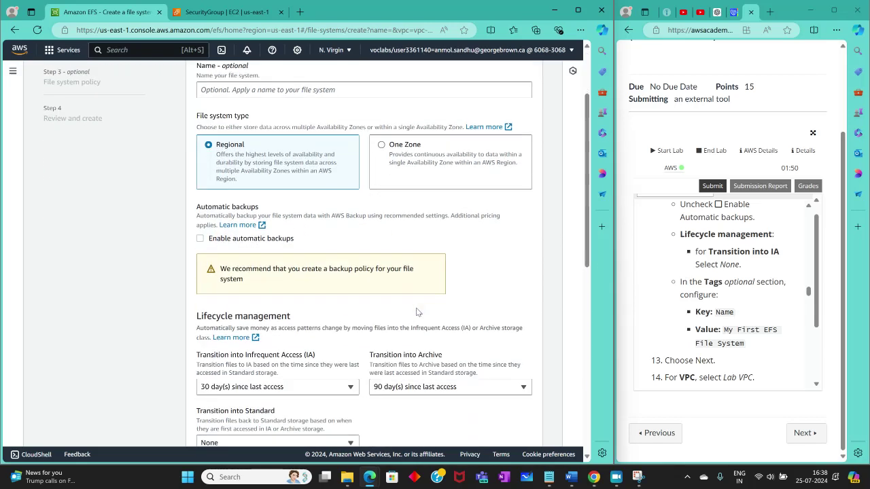
scroll(415, 310, down, 1)
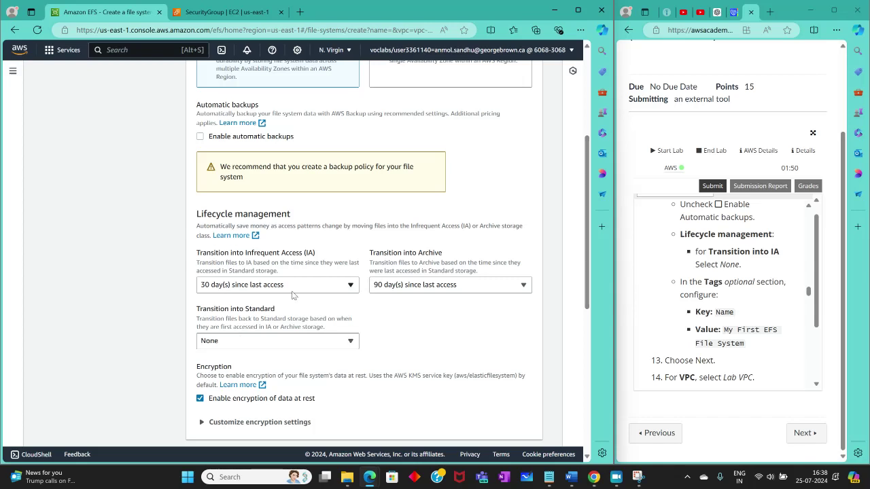
click(348, 286)
click(345, 285)
click(346, 285)
click(237, 128)
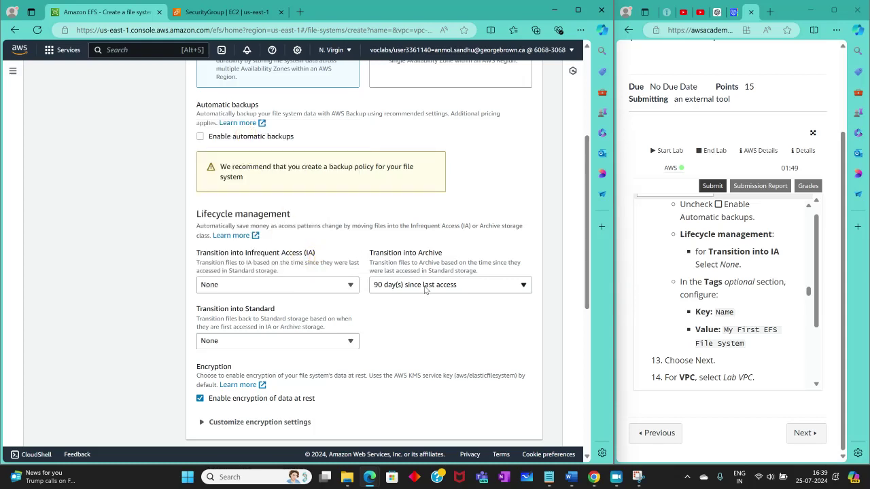
scroll(425, 289, down, 5)
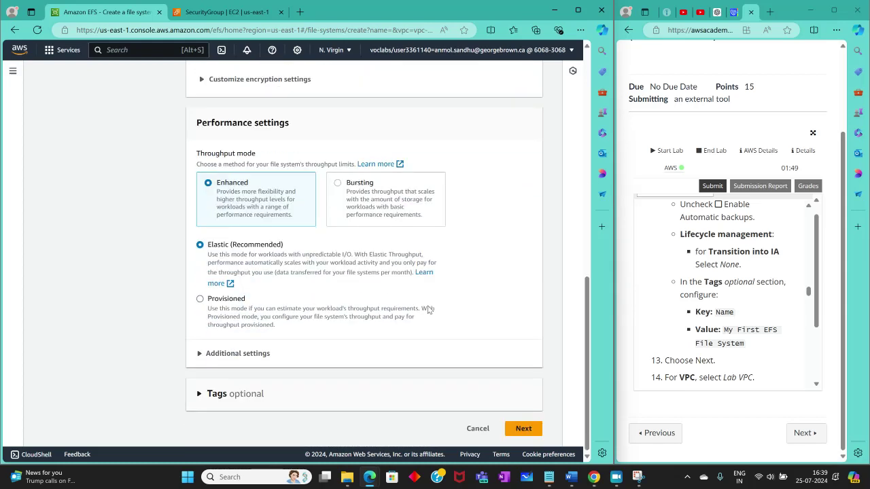
Add a tag to the file system with the key Name
click(199, 394)
scroll(309, 353, down, 2)
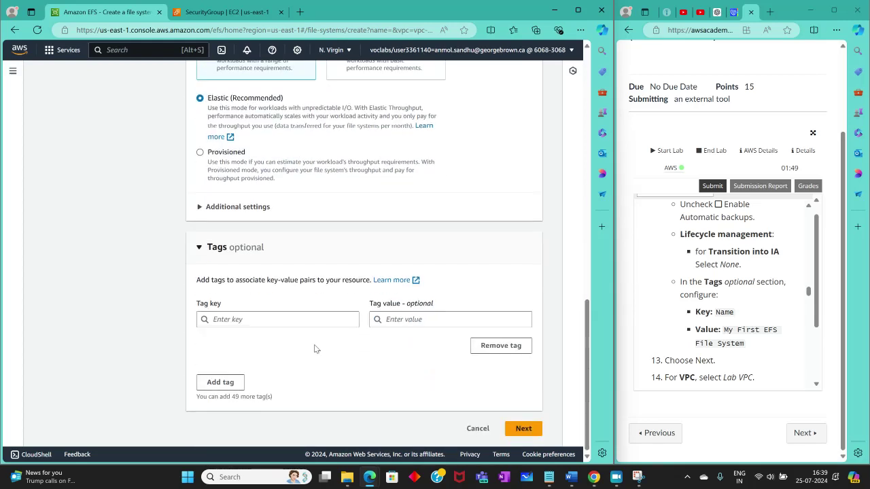
click(247, 318)
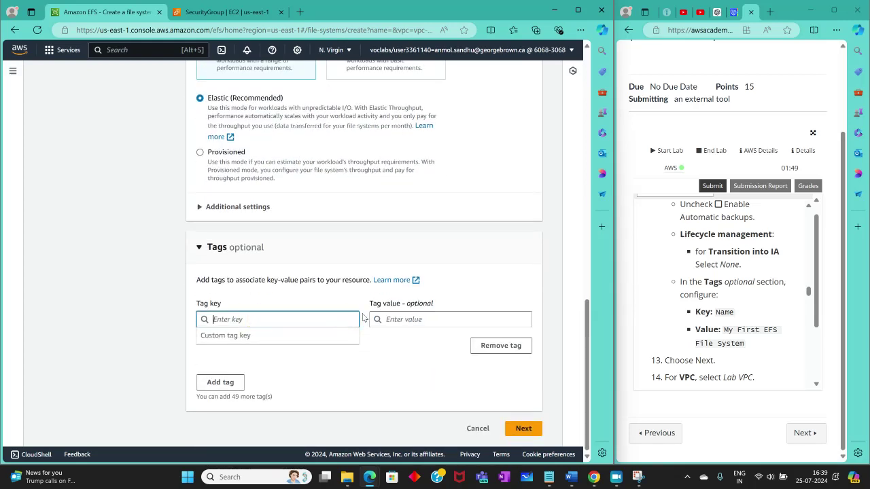
text(n)
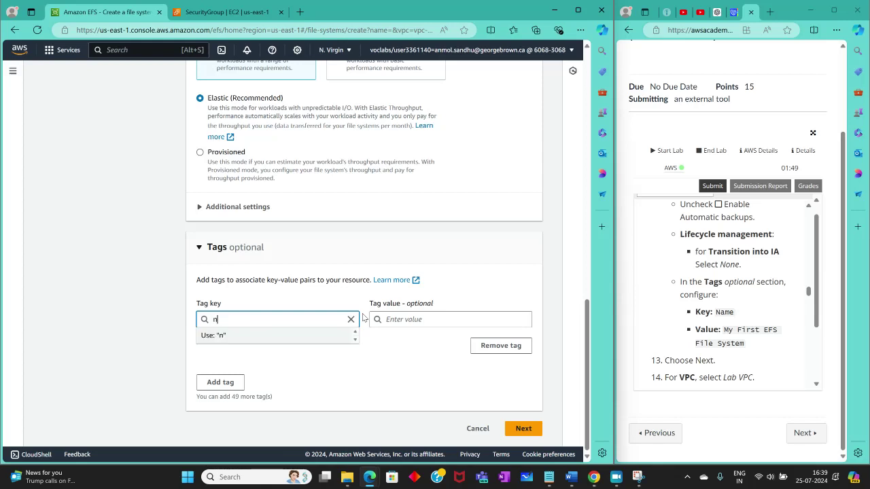
text(AME)
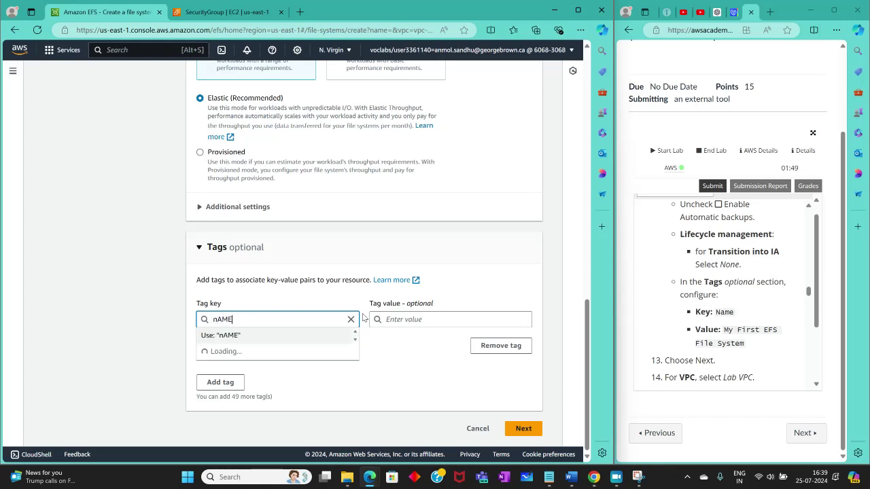
key(BackSpace)
key(BackSpace)
key(BackSpace)
key(BackSpace)
text(N)
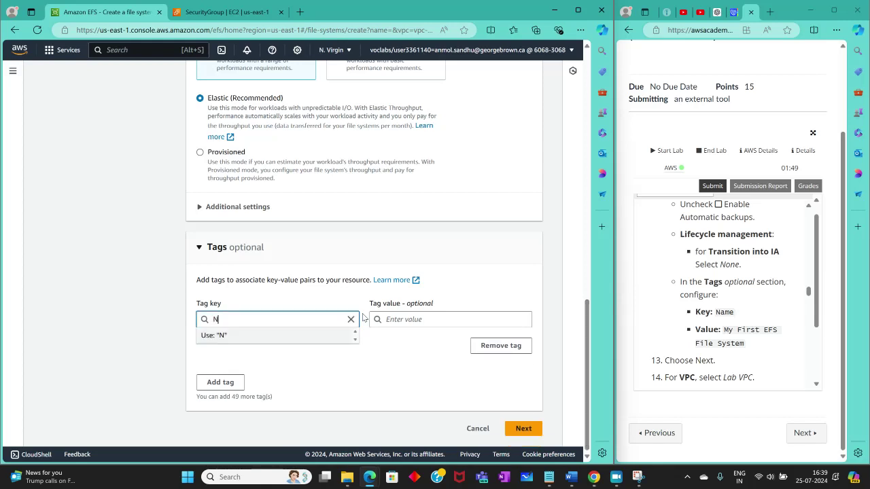
text(ame)
key(Tab)
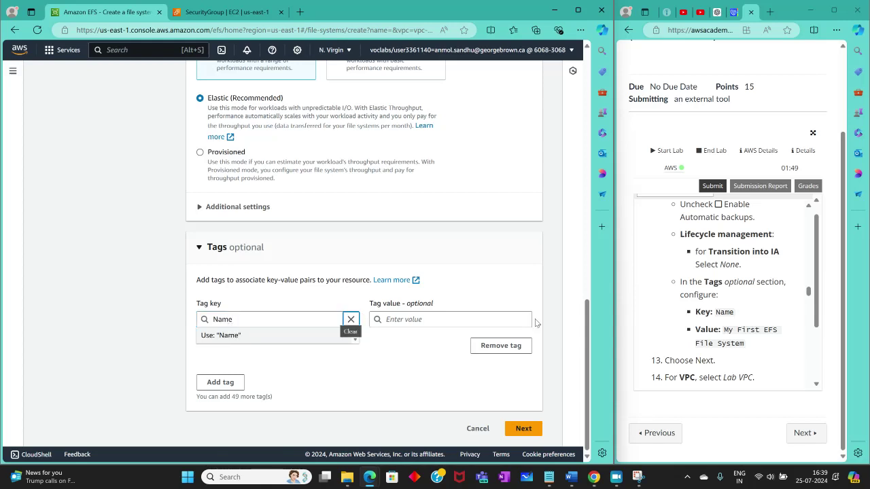
Copy the tag value My First EFS File System from the lab guide into the Name tag's value
drag(723, 329, 754, 345)
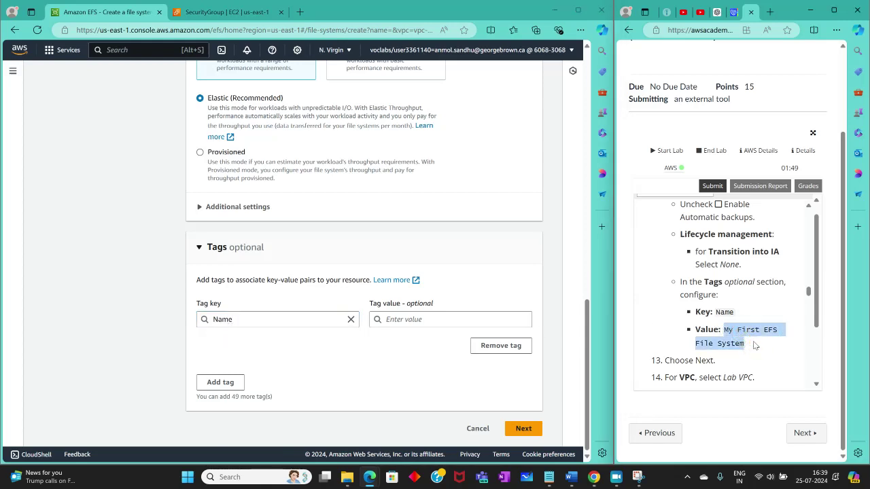
right_click(742, 329)
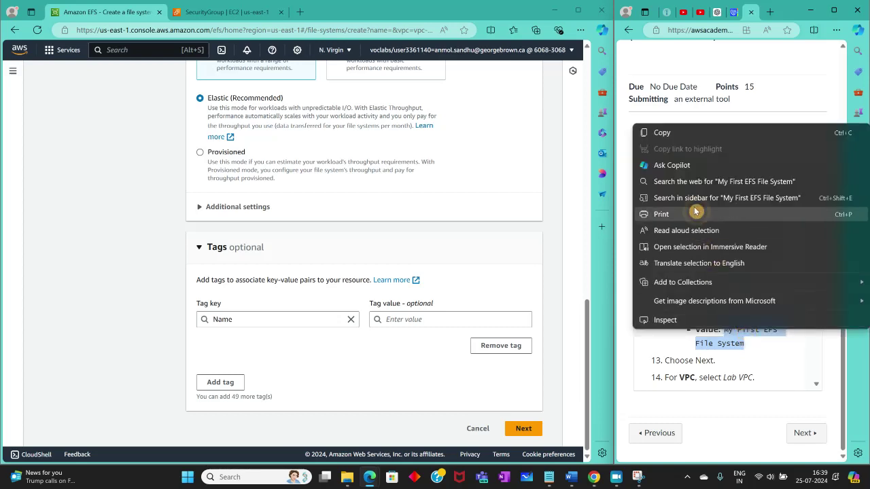
click(657, 136)
right_click(416, 318)
click(467, 199)
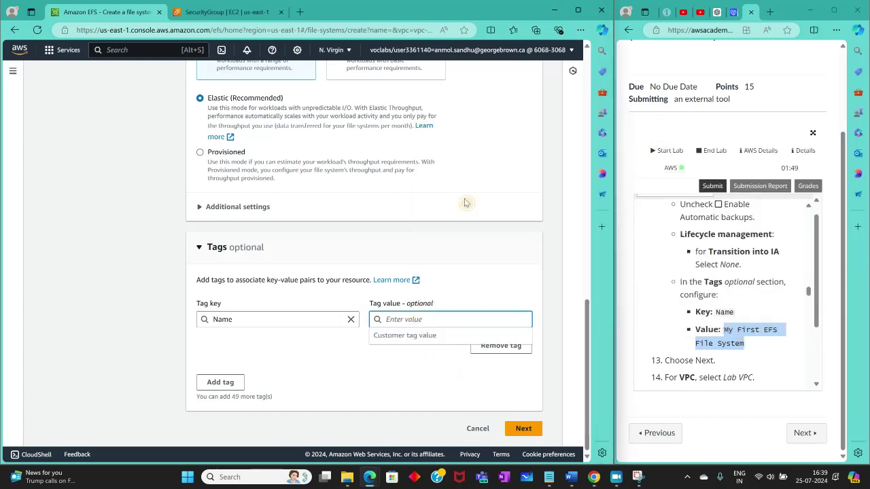
click(402, 359)
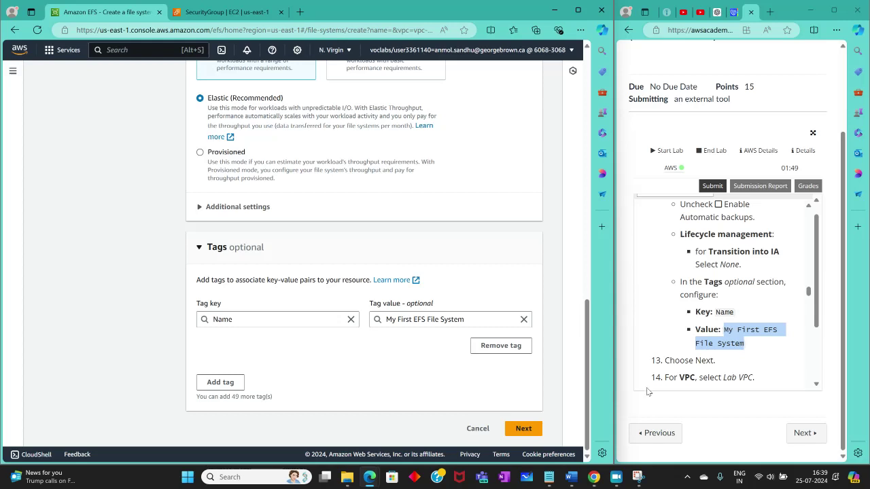
Continue to the network access settings and choose Lab VPC as the file system's VPC
scroll(726, 373, down, 3)
click(522, 429)
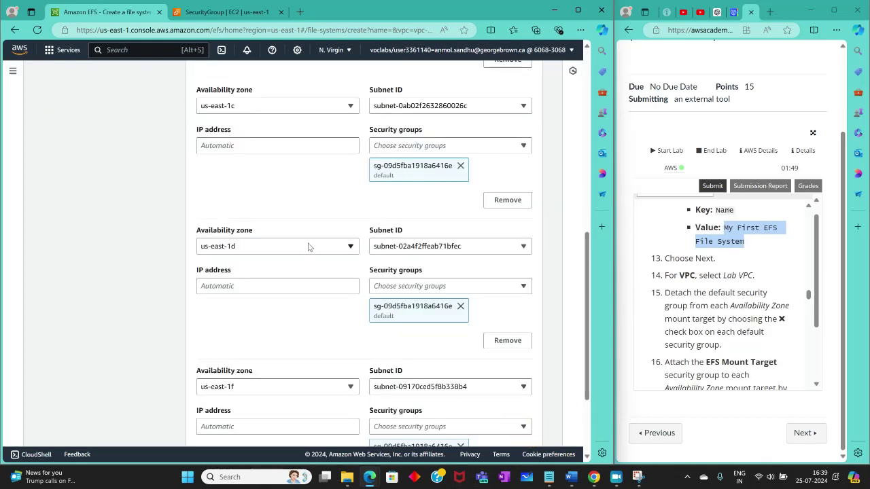
scroll(333, 267, up, 3)
scroll(333, 267, up, 5)
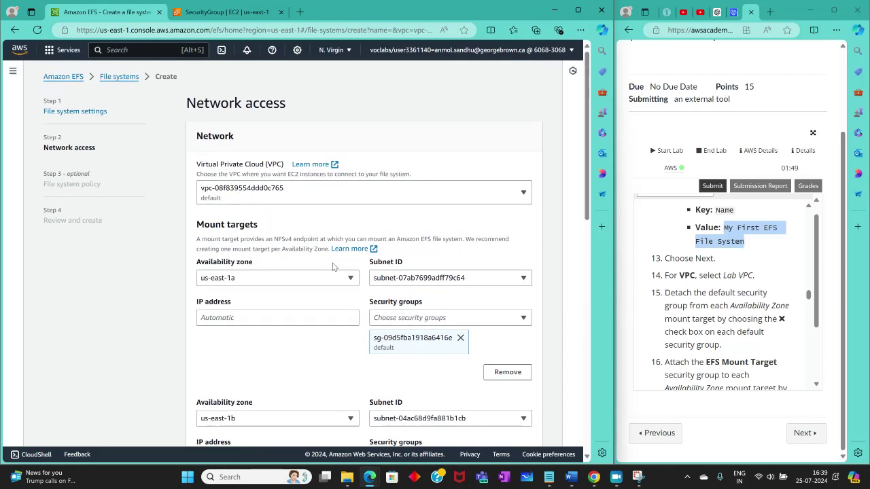
click(332, 196)
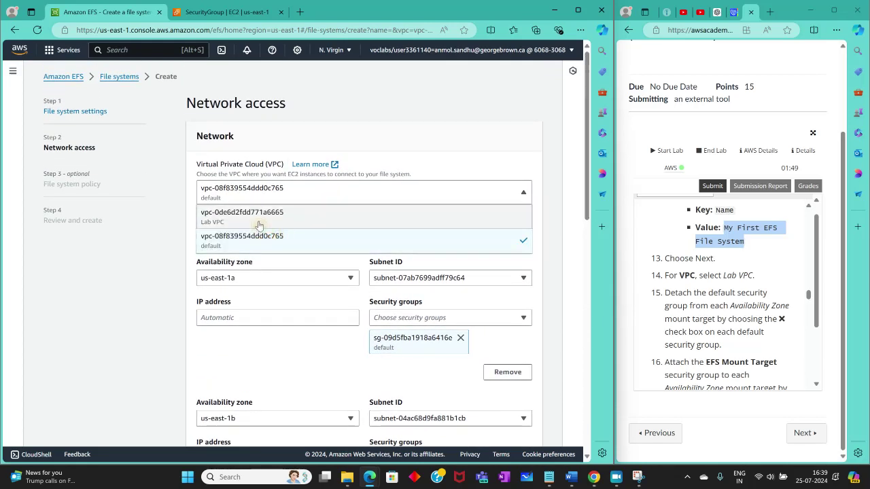
click(276, 235)
Detach the default security group from the us-east-1a and us-east-1b mount targets
scroll(738, 307, down, 1)
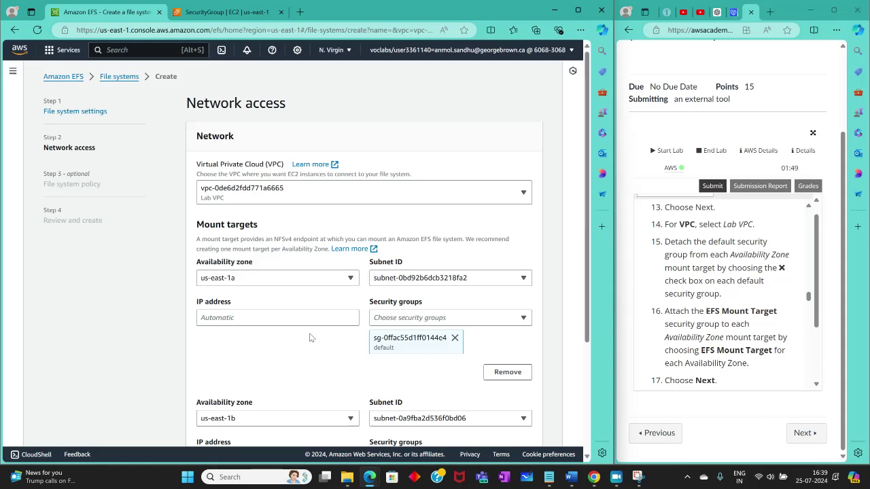
scroll(309, 336, down, 1)
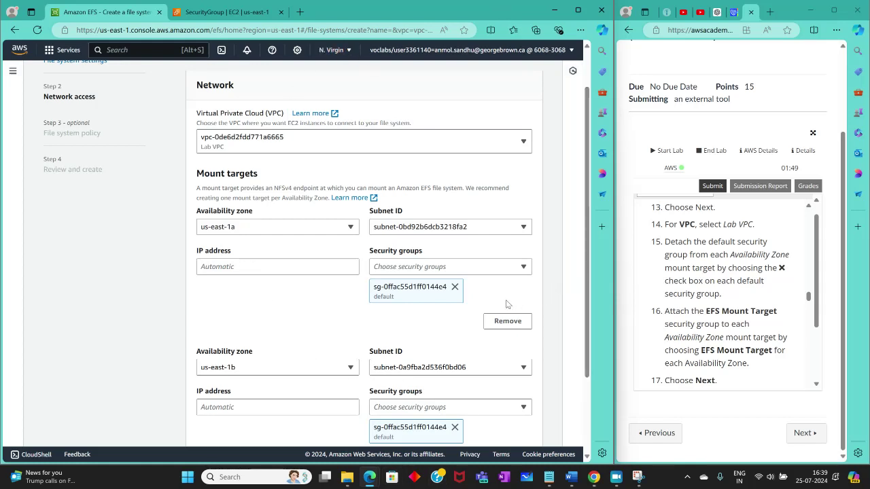
click(456, 288)
scroll(462, 296, down, 1)
click(456, 325)
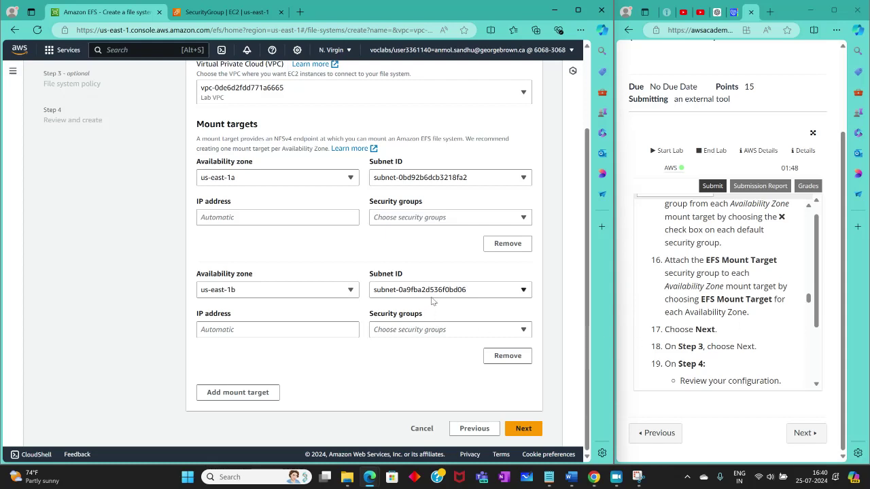
Attach the EFS Mount Target security group to the us-east-1a and us-east-1b mount targets
click(454, 218)
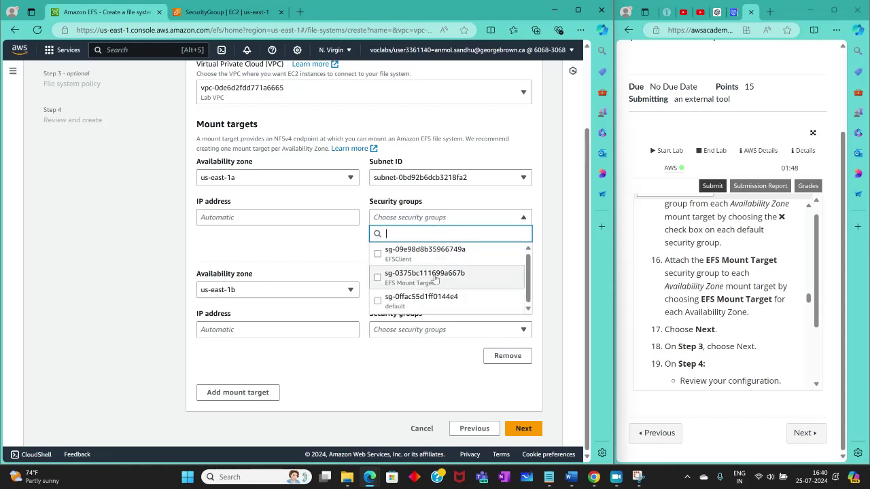
click(409, 285)
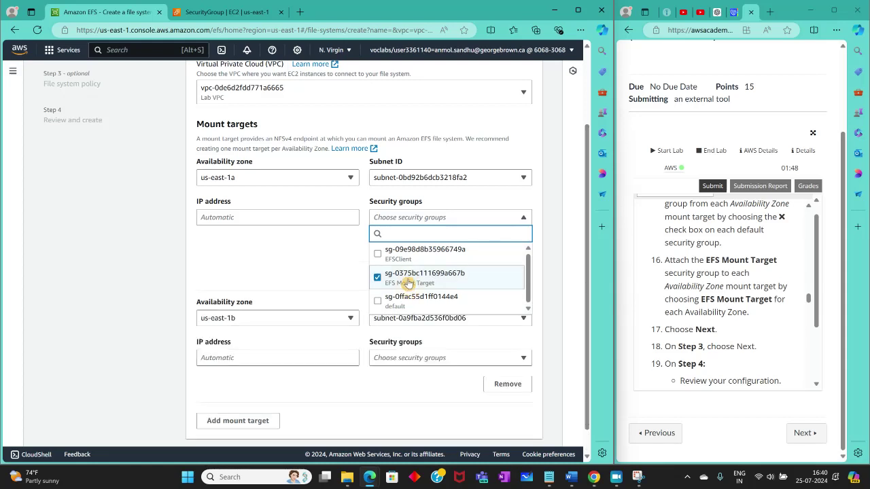
click(345, 277)
click(409, 357)
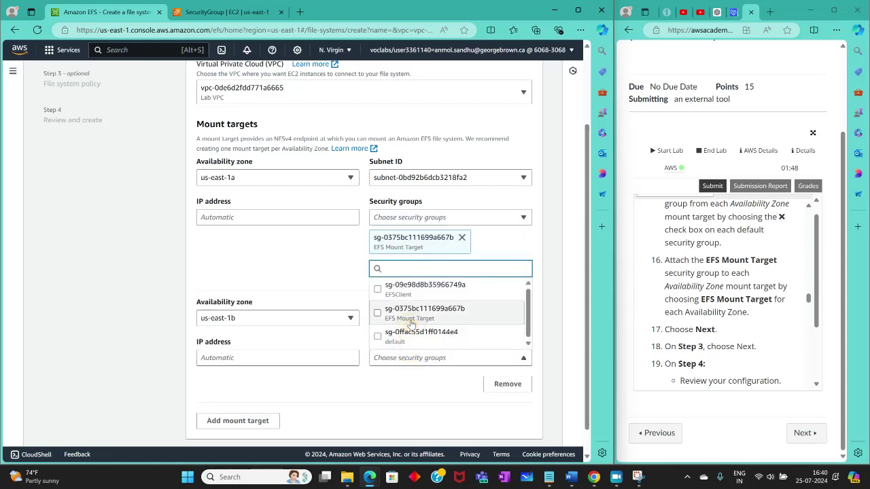
click(411, 324)
click(334, 283)
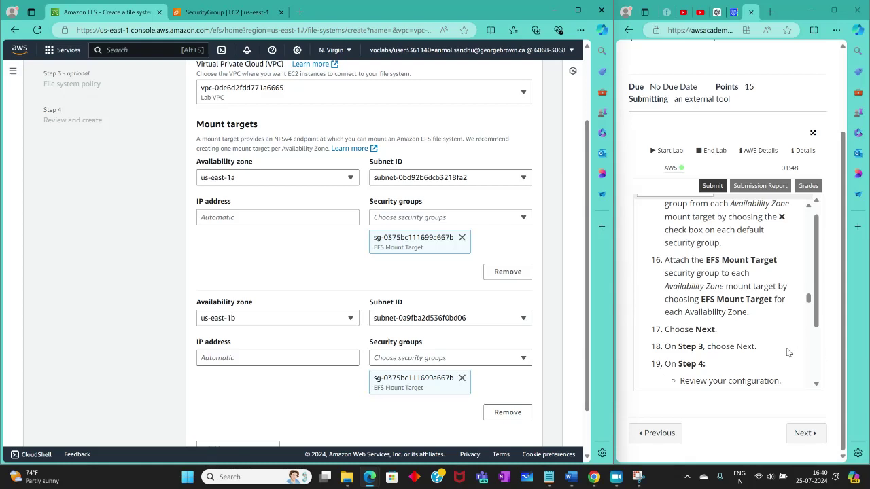
Skip the optional file system policy, review the configuration and create the file system
scroll(786, 351, down, 3)
scroll(508, 411, down, 2)
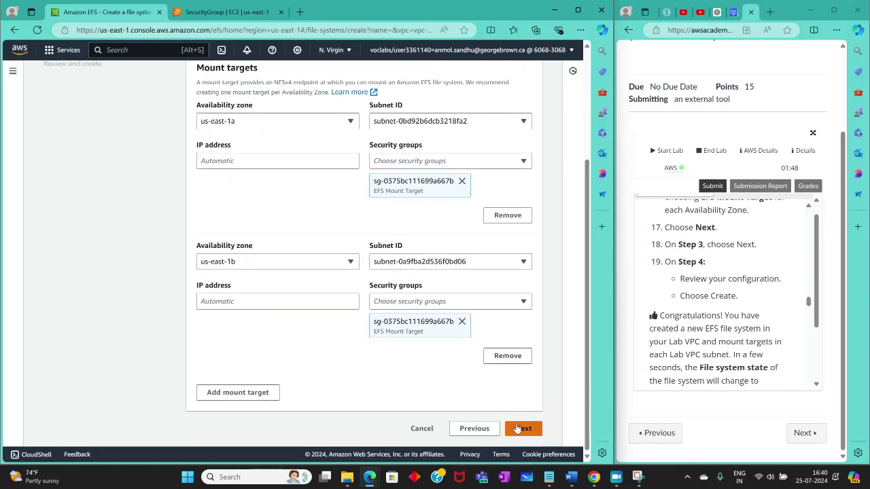
click(521, 428)
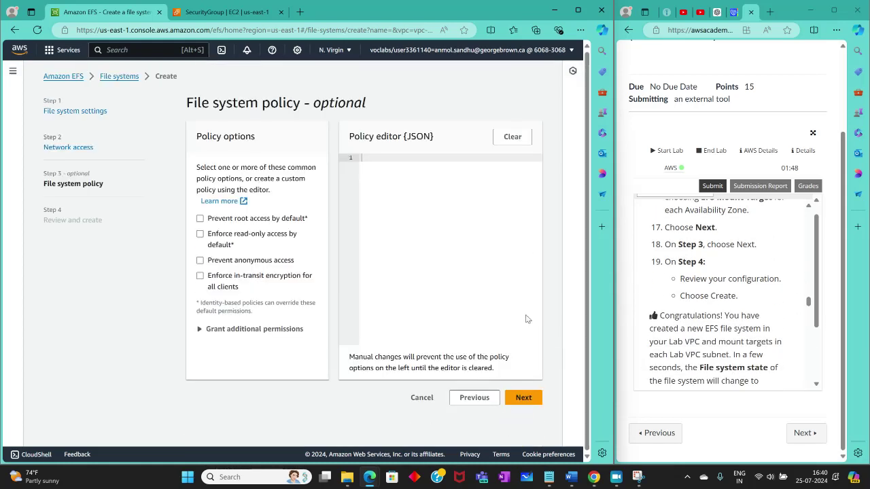
click(514, 399)
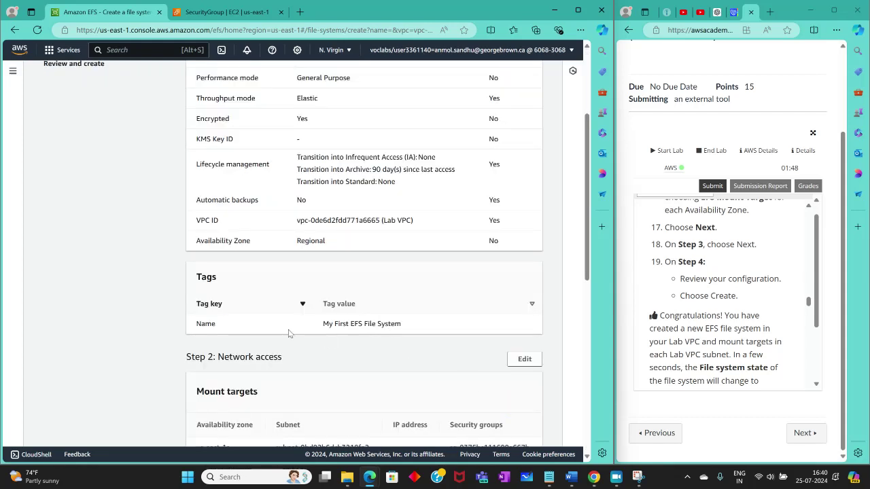
scroll(395, 372, down, 6)
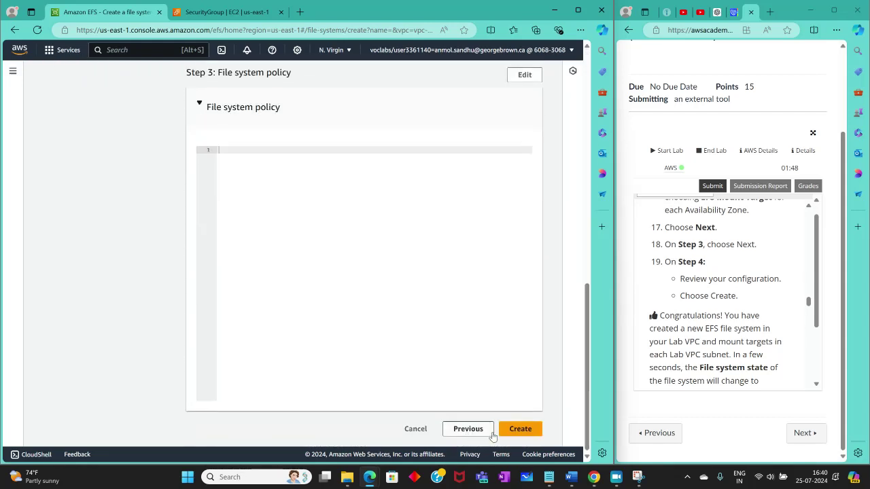
click(518, 428)
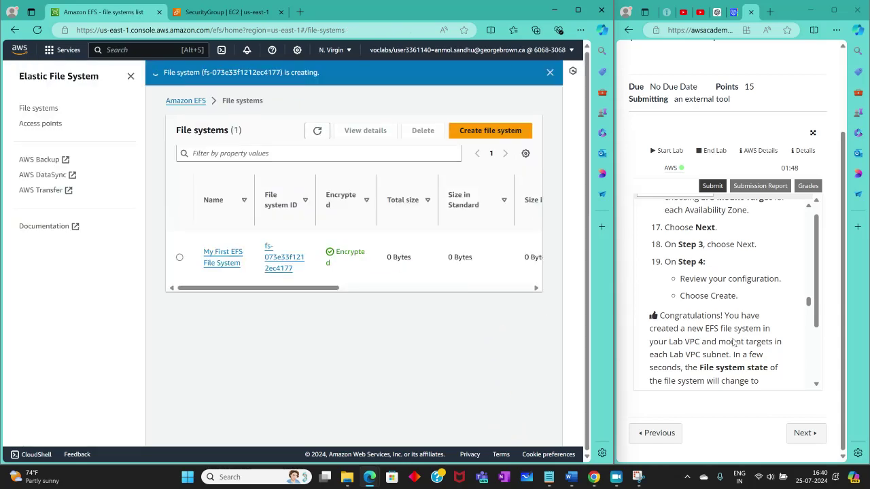
Read the guide's notes after file system creation, dismiss the error notification and open the new file system's details
scroll(733, 342, down, 3)
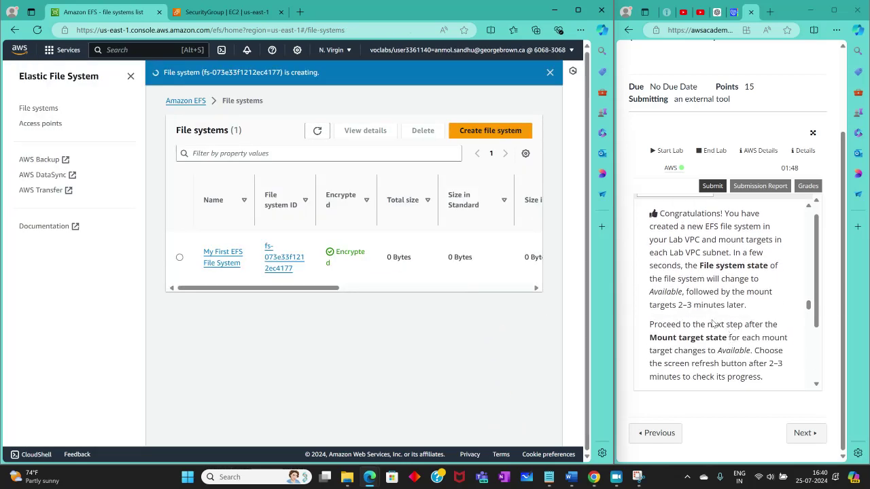
scroll(710, 322, down, 3)
scroll(710, 322, up, 4)
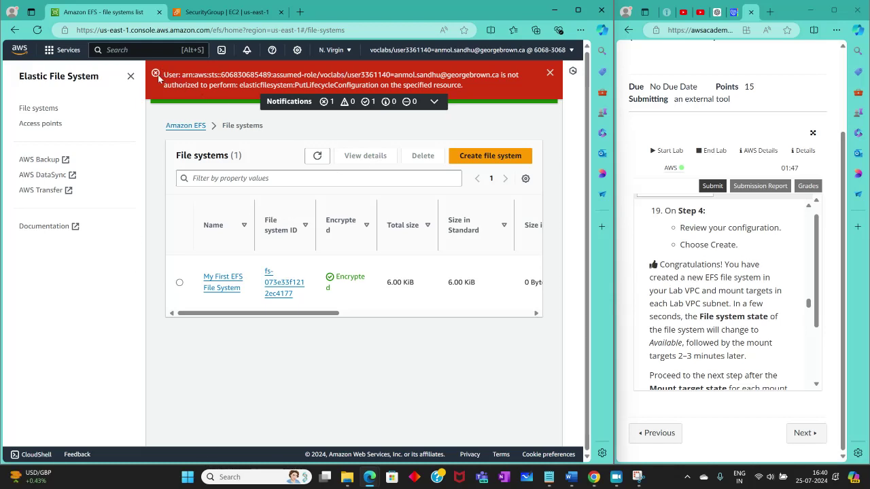
click(550, 72)
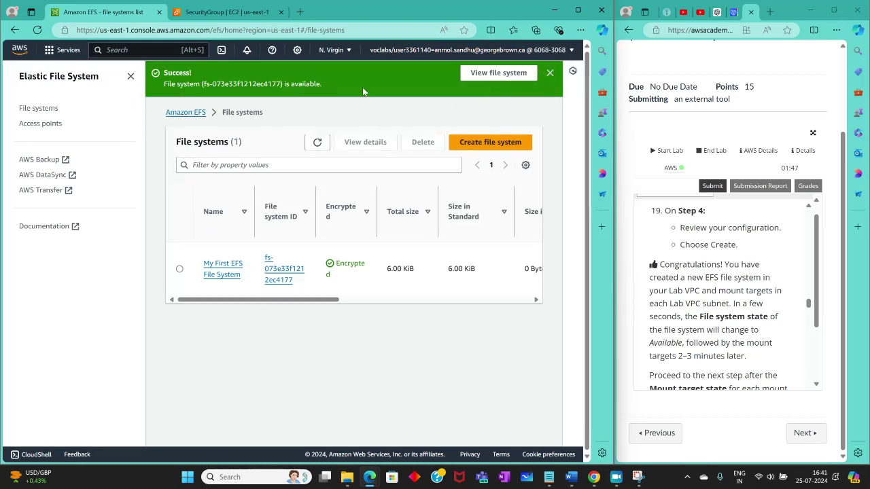
click(498, 73)
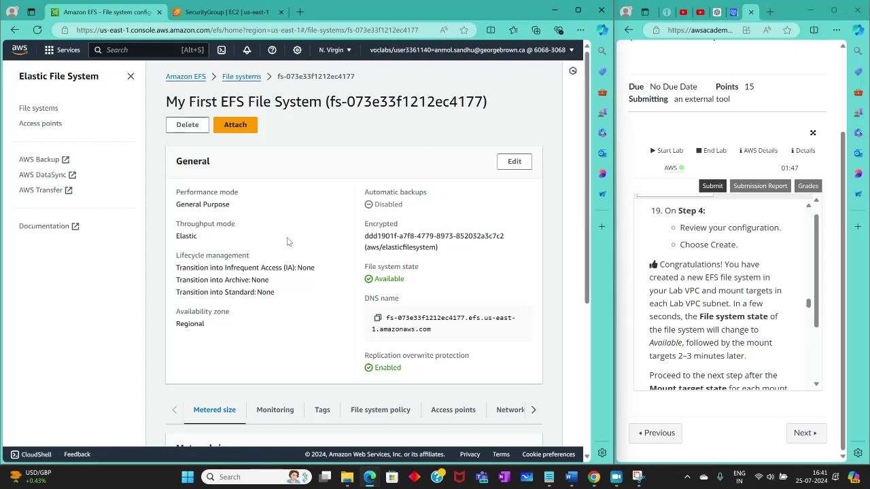
Read the rest of Task 2 in the lab guide and return to the file systems list
scroll(287, 241, down, 3)
scroll(287, 241, up, 3)
scroll(764, 337, down, 2)
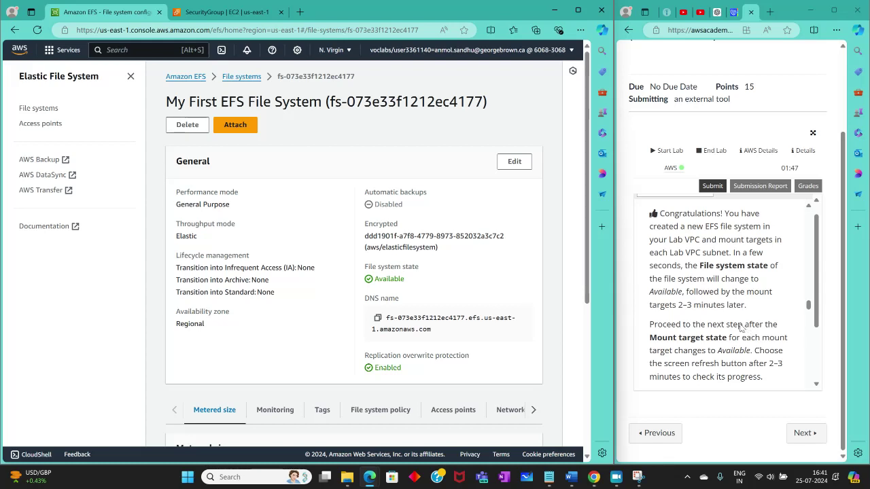
scroll(742, 333, down, 3)
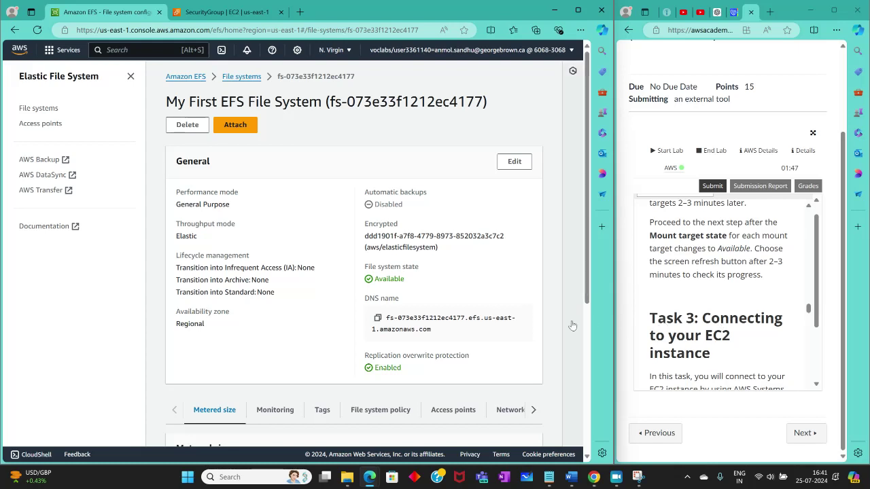
click(242, 77)
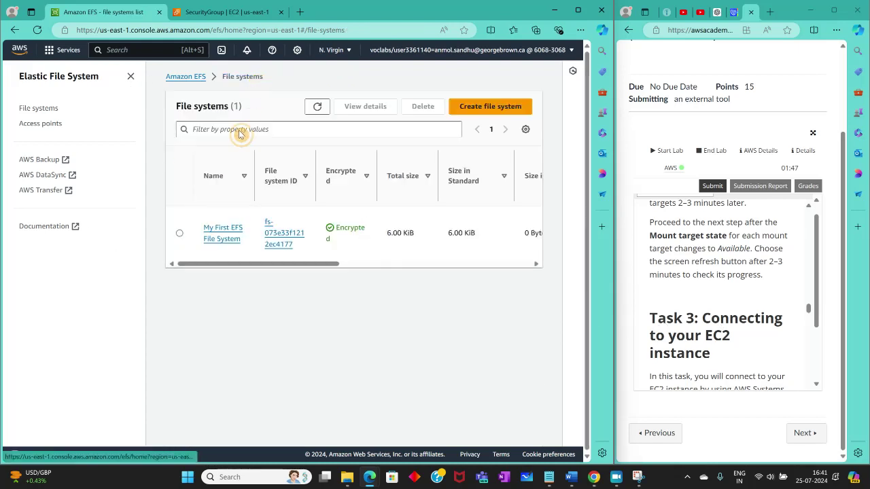
drag(221, 264, 142, 294)
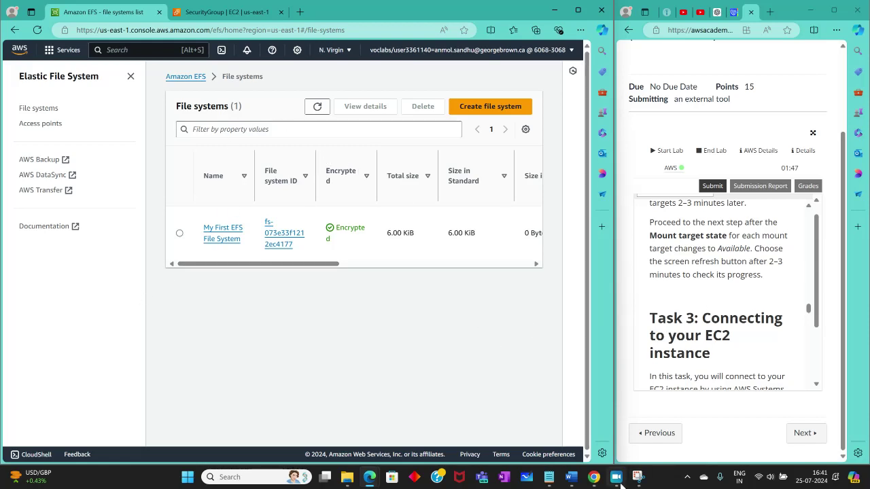
click(619, 480)
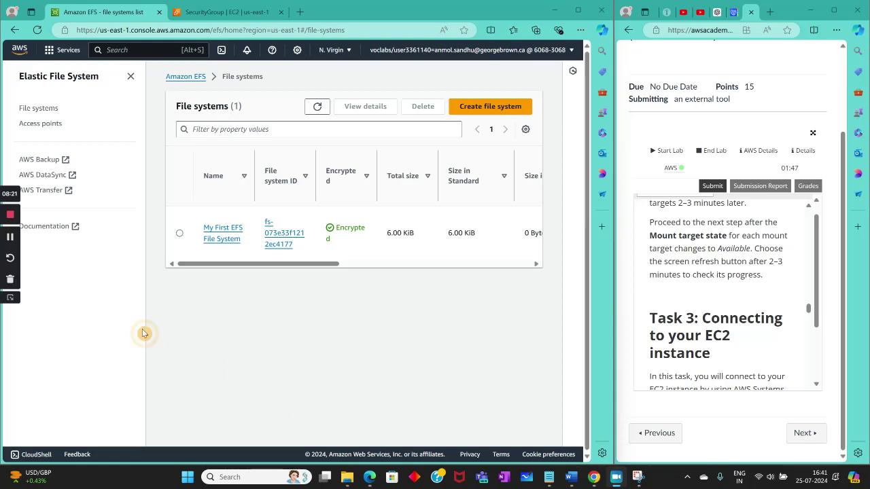
click(10, 298)
Read the Task 3 instructions in the lab guide and open the lab's AWS details
scroll(731, 313, down, 3)
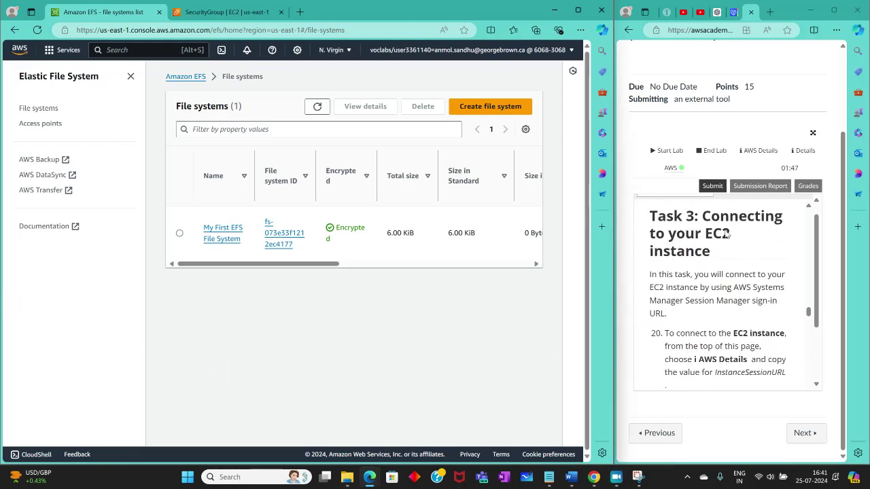
scroll(720, 271, down, 3)
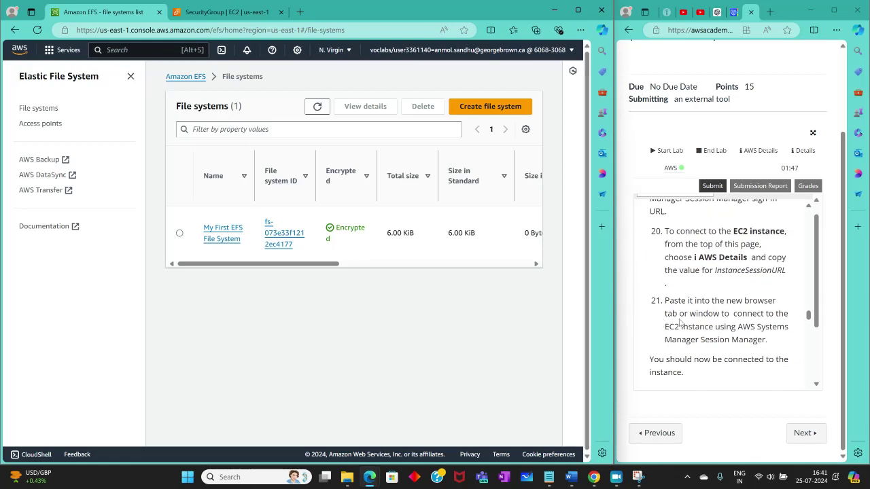
scroll(687, 321, down, 2)
scroll(687, 321, up, 2)
scroll(689, 321, up, 1)
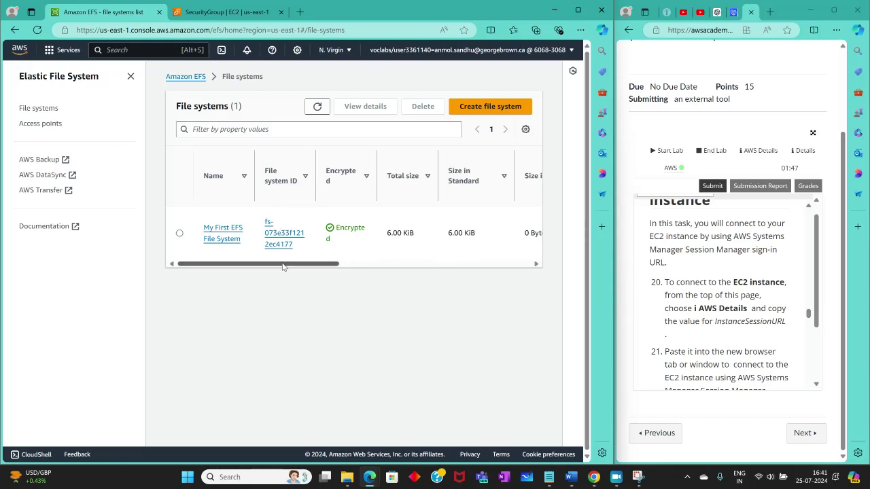
mouse_move(286, 265)
mouse_down()
mouse_move(344, 270)
mouse_move(285, 269)
mouse_up()
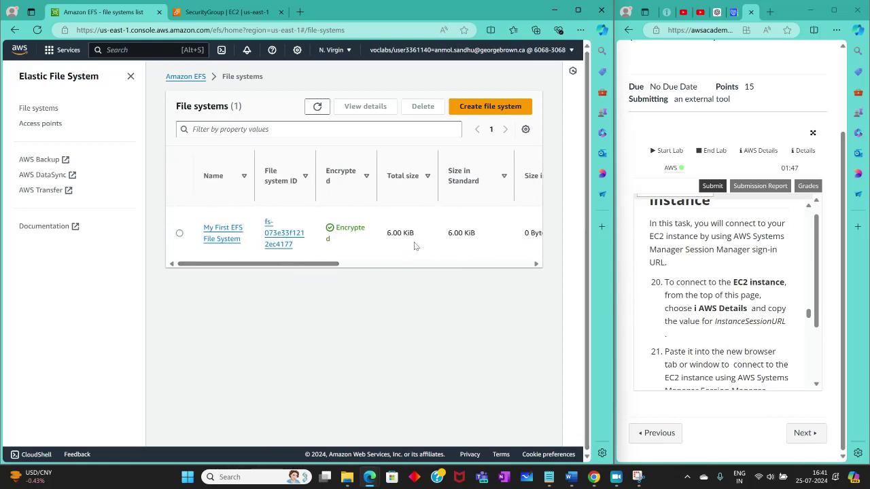
click(748, 151)
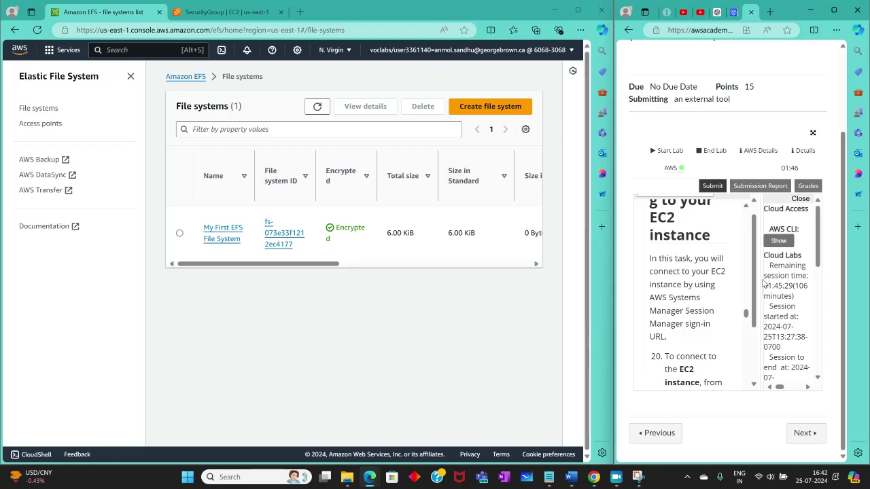
Widen the lab guide window and its AWS details pane to show the full InstanceSessionURL entry
drag(615, 273, 411, 254)
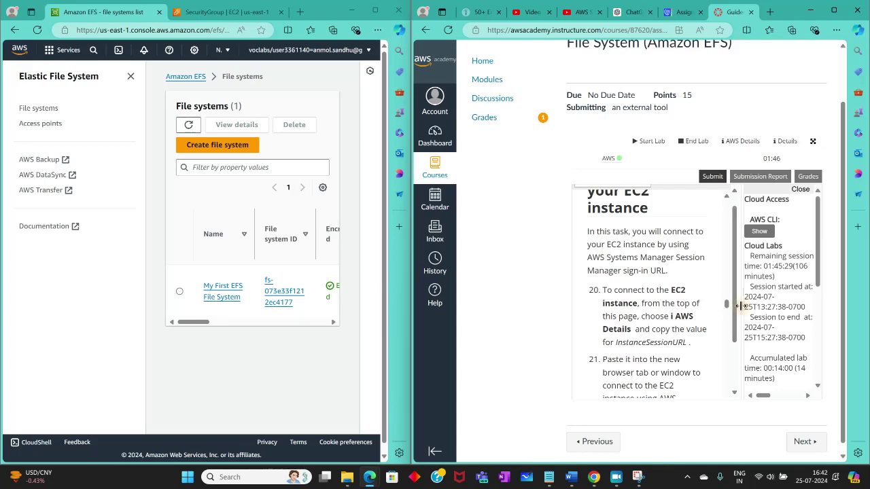
mouse_move(740, 310)
mouse_down()
mouse_move(683, 311)
mouse_move(728, 314)
mouse_up()
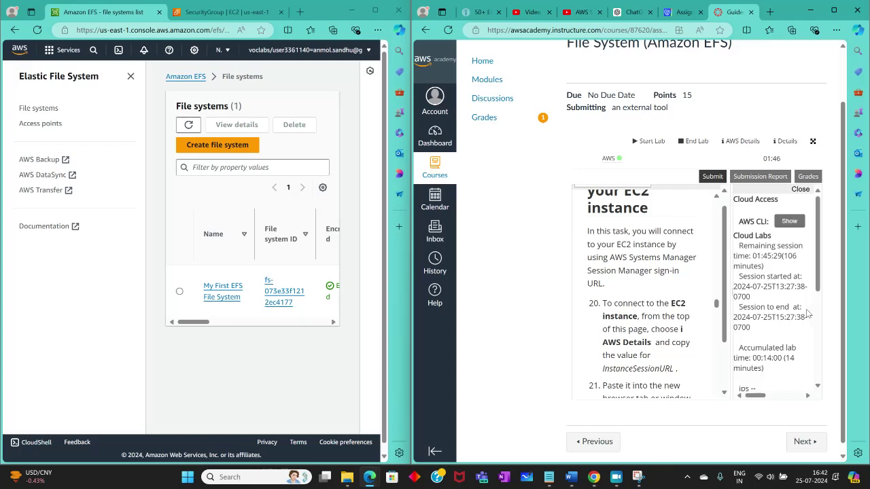
scroll(747, 292, down, 5)
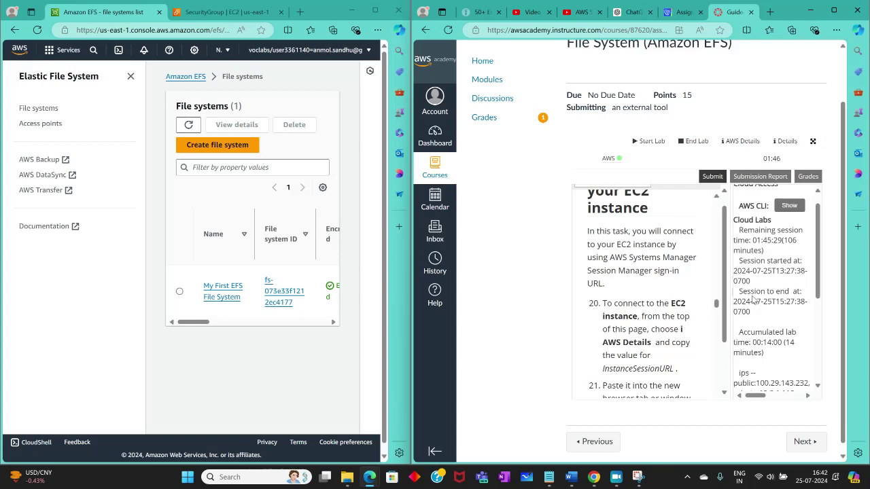
scroll(756, 317, down, 1)
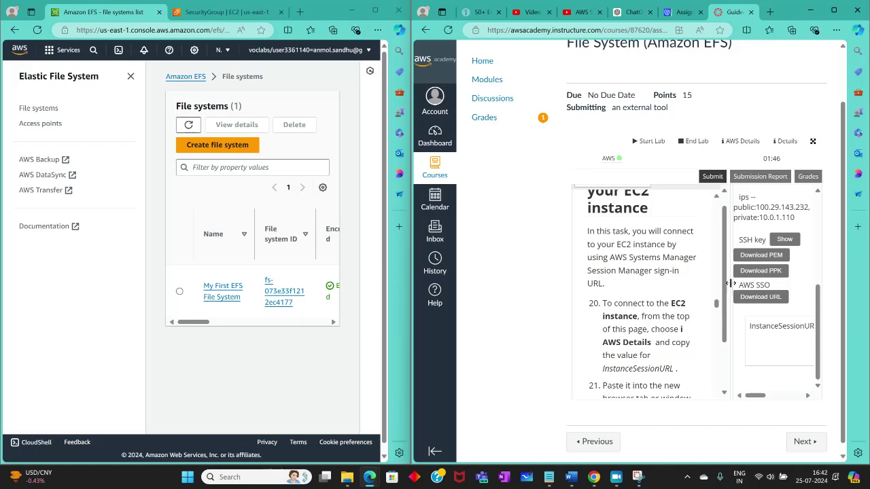
drag(731, 283, 602, 286)
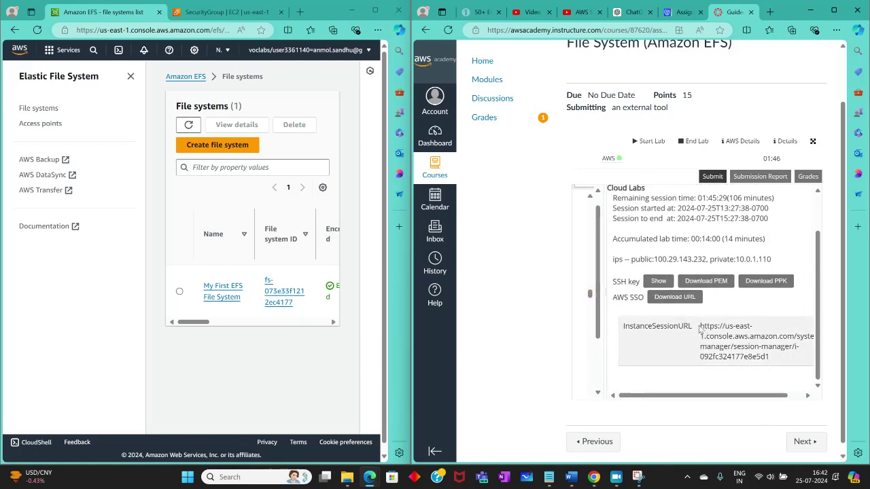
Copy the InstanceSessionURL value from the lab's AWS details
drag(700, 329, 796, 363)
key(super+c)
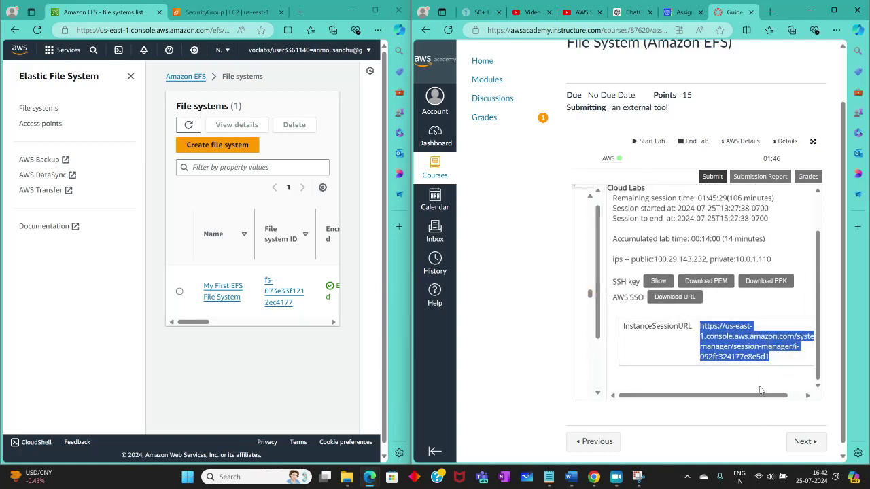
scroll(754, 380, right, 1)
right_click(707, 322)
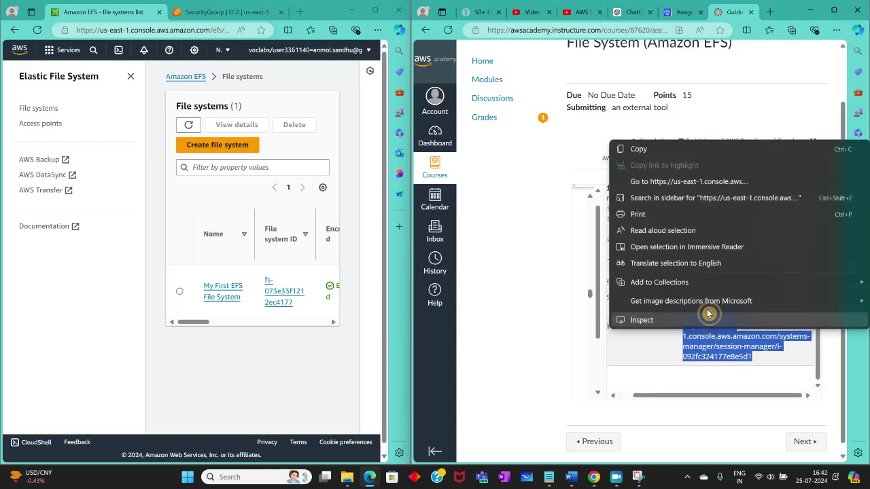
click(631, 149)
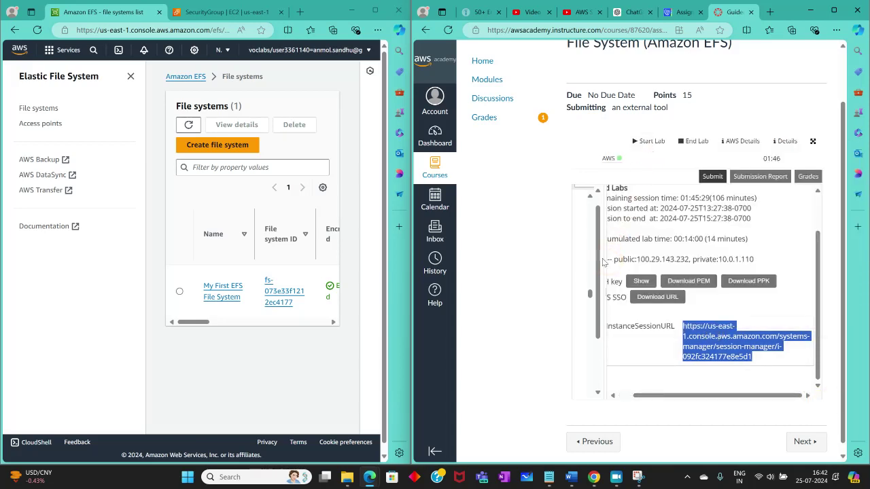
Shrink the AWS details pane and the lab guide window, and return to guide step 21 on connecting to the instance
drag(603, 269, 810, 277)
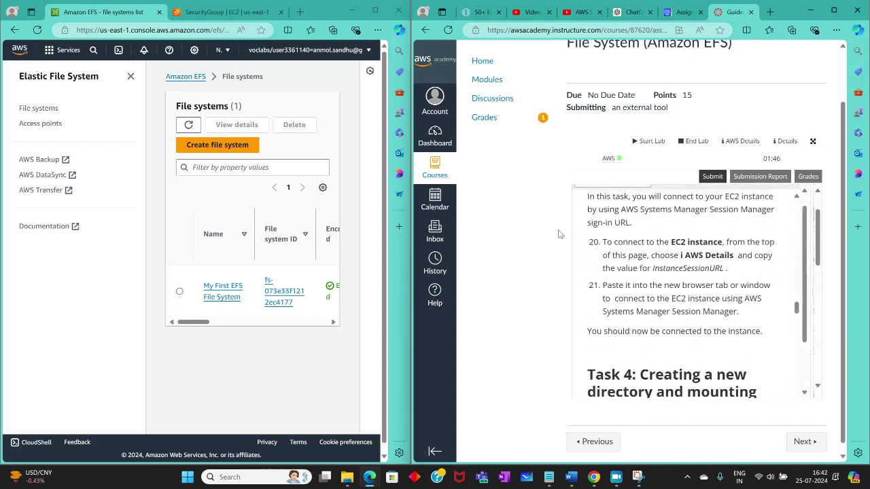
drag(411, 175, 608, 184)
scroll(754, 357, down, 3)
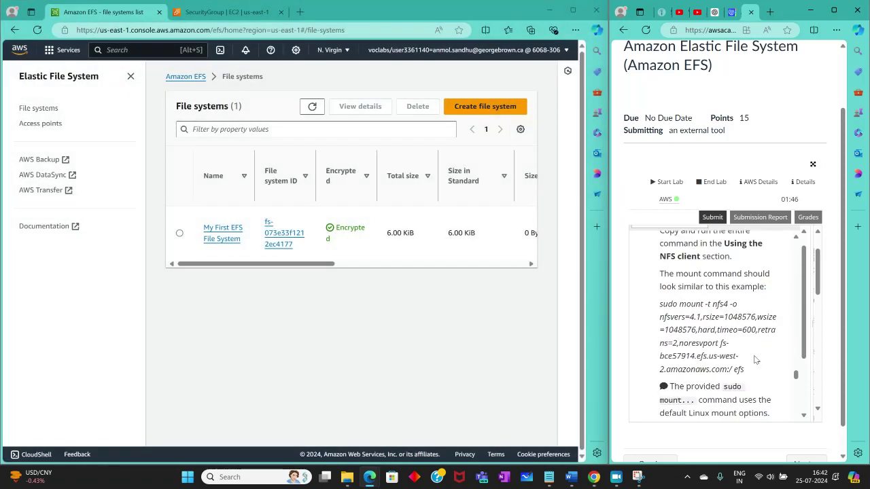
scroll(753, 353, up, 5)
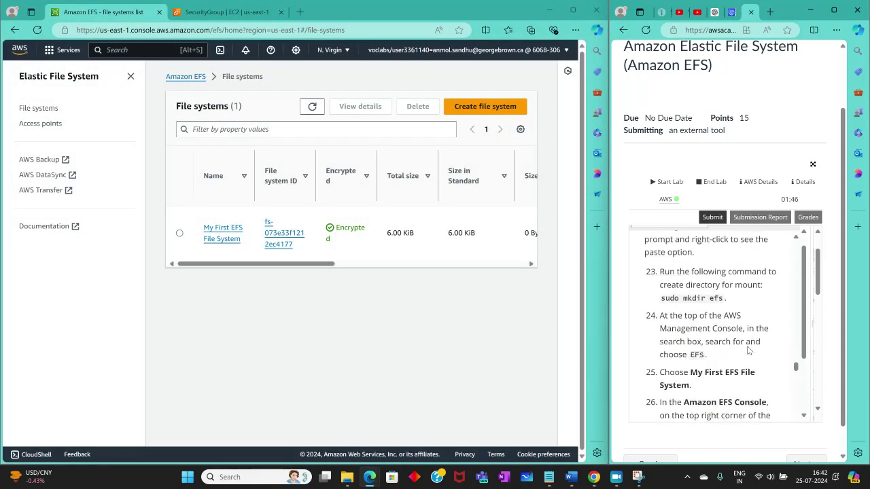
scroll(752, 353, up, 6)
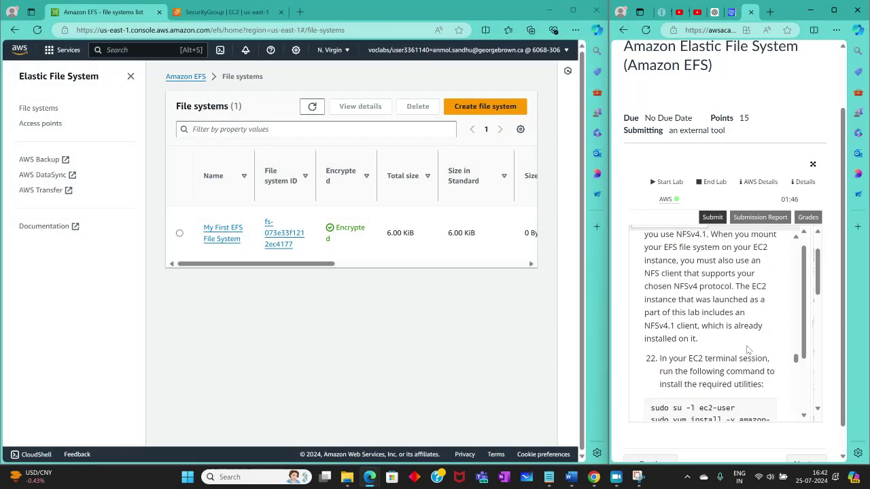
scroll(747, 349, up, 5)
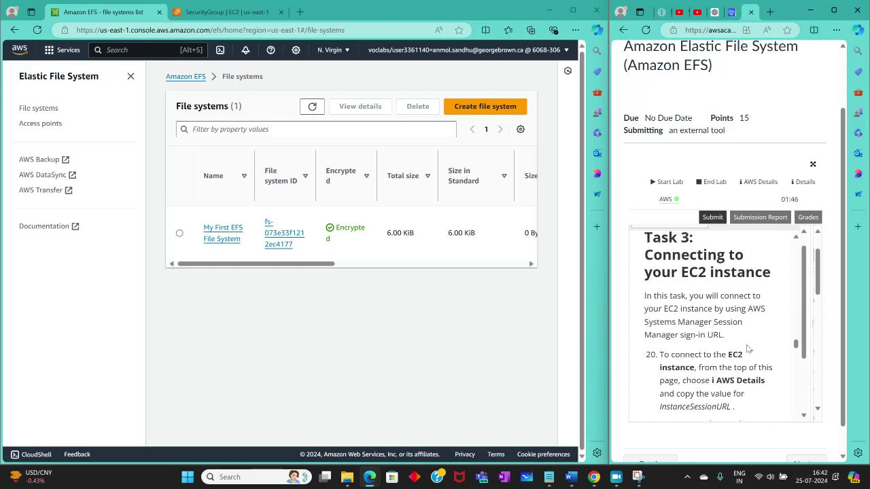
scroll(747, 346, down, 4)
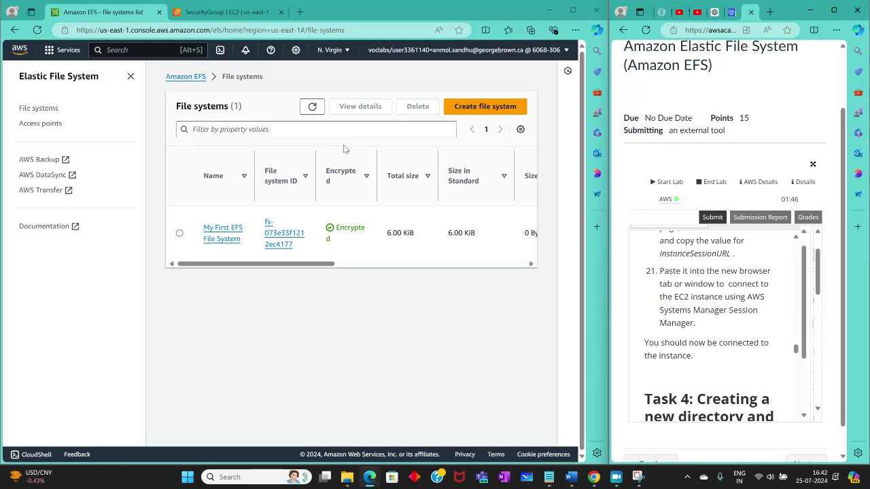
Try to open the copied session URL in a new InPrivate window, recheck the guide and close the window
click(575, 30)
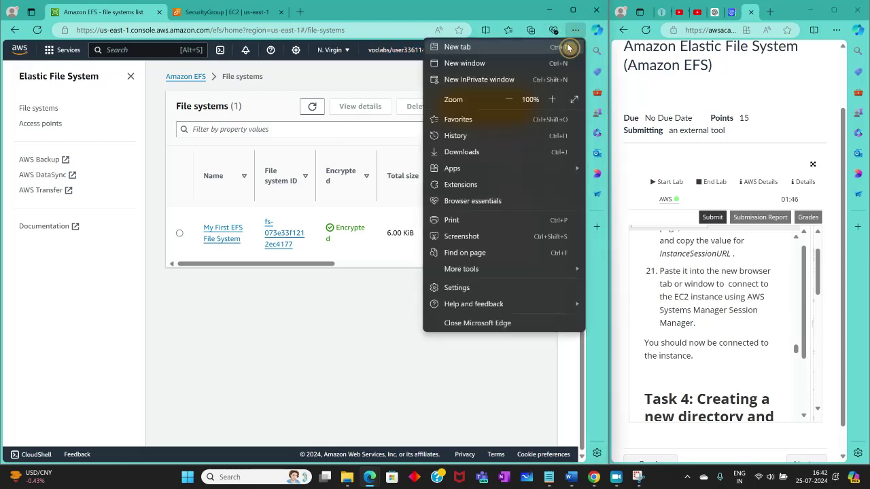
click(479, 79)
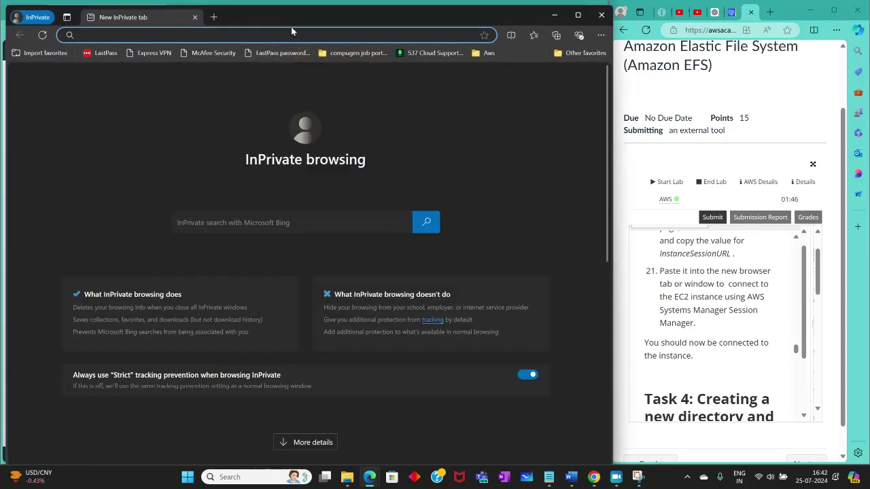
drag(291, 26, 163, 27)
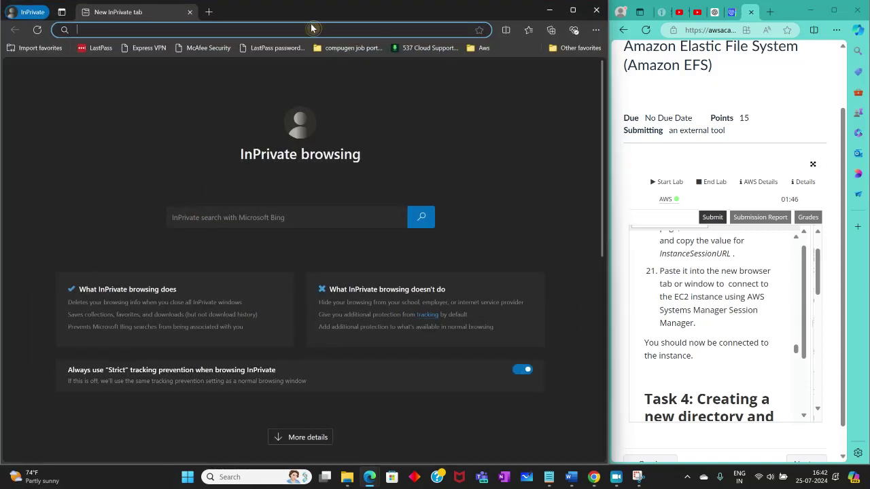
right_click(307, 28)
click(353, 157)
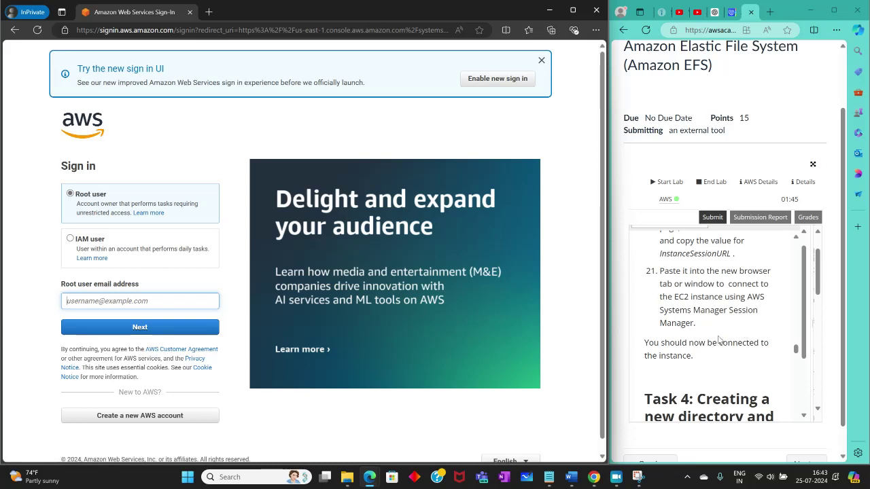
scroll(722, 332, up, 3)
scroll(724, 328, down, 2)
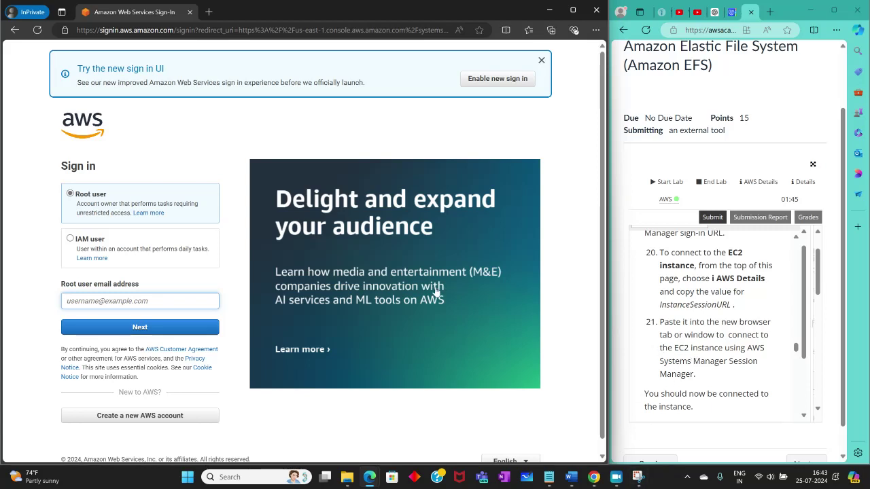
scroll(166, 330, down, 1)
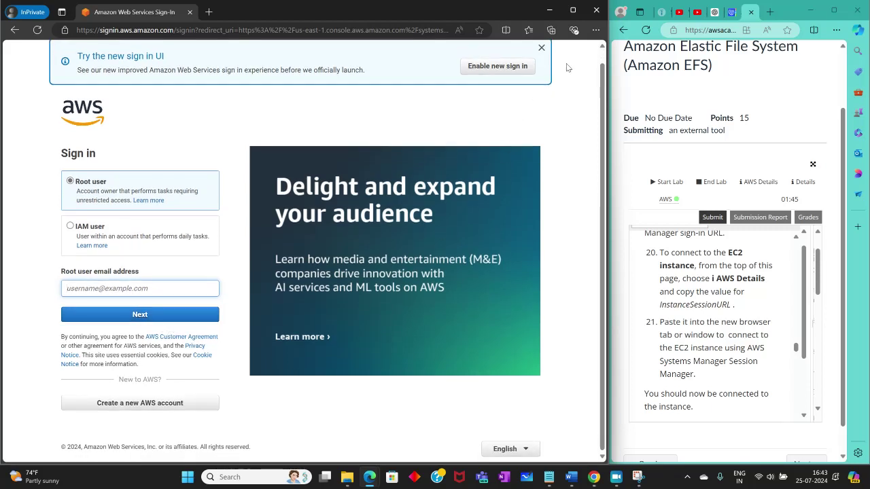
click(591, 9)
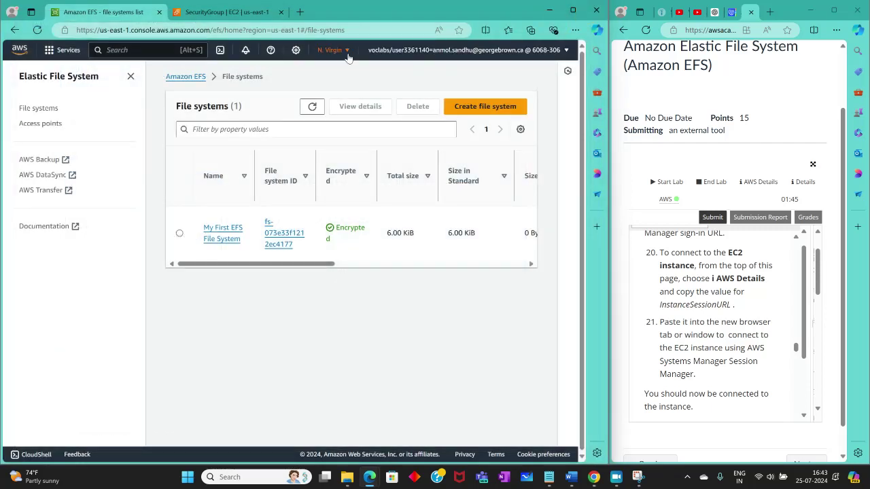
Open the copied InstanceSessionURL in a new tab of the AWS console window to connect to the EC2 instance
click(299, 12)
right_click(239, 31)
click(292, 162)
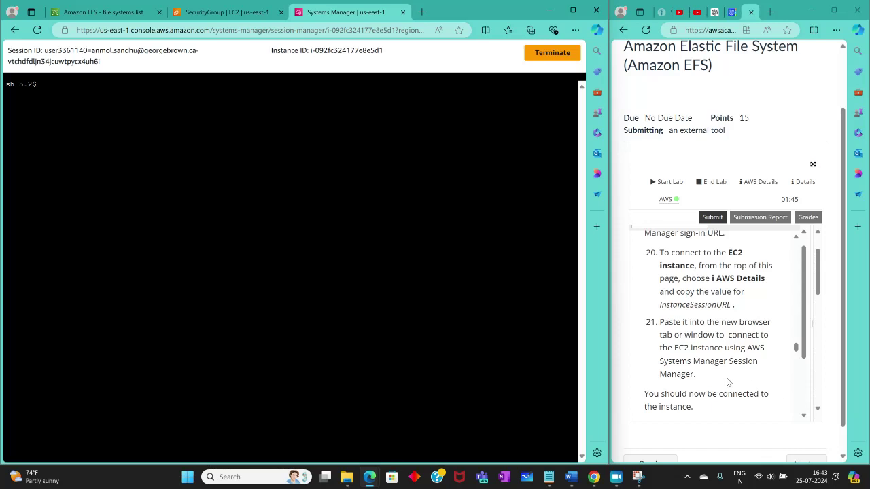
scroll(725, 374, down, 3)
scroll(721, 377, up, 3)
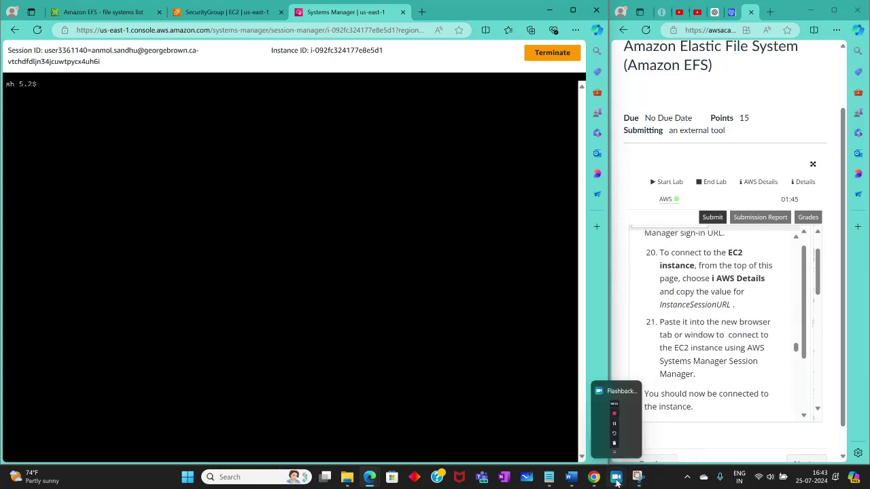
click(618, 424)
click(12, 300)
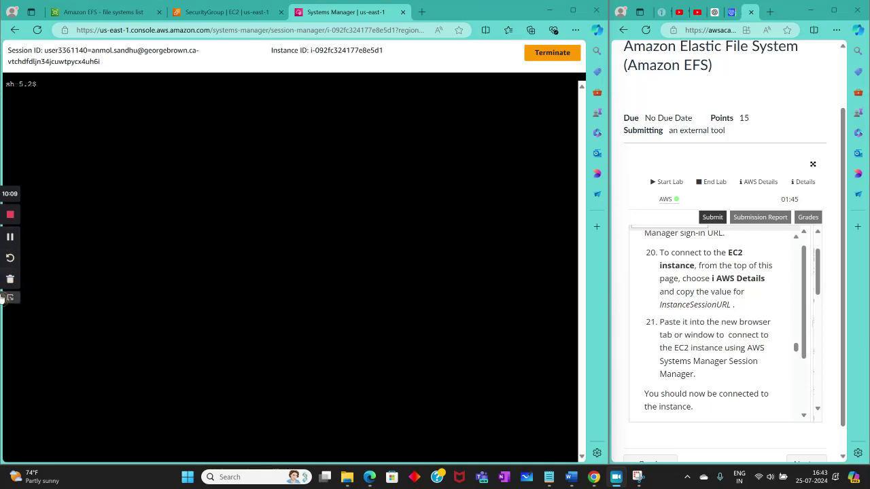
click(485, 346)
Copy the guide's step 22 commands, sudo su -l ec2-user and sudo yum install -y amazon-efs-utils, and paste them into the EC2 terminal session
scroll(684, 331, up, 3)
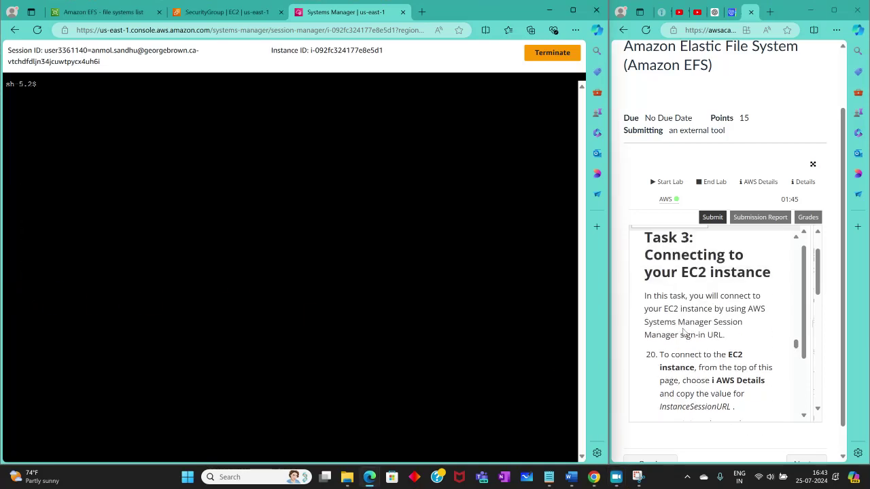
scroll(672, 326, down, 5)
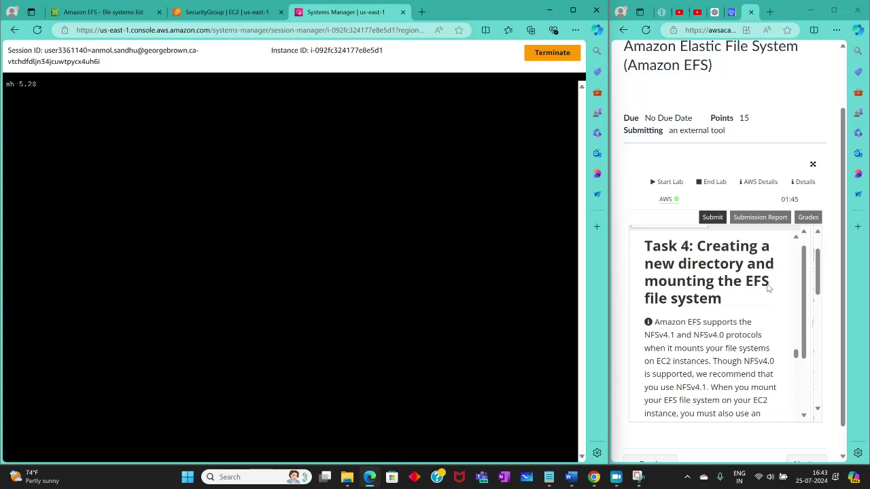
scroll(672, 316, down, 3)
scroll(672, 316, up, 2)
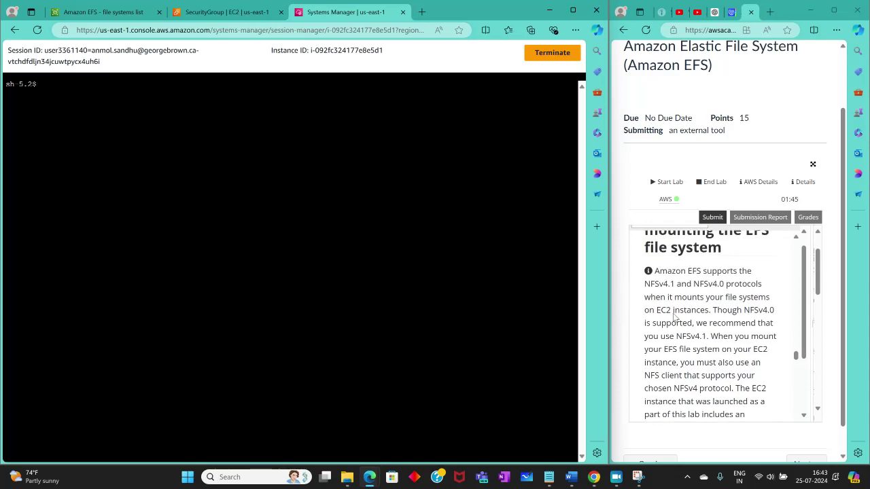
scroll(673, 319, down, 5)
scroll(650, 343, up, 2)
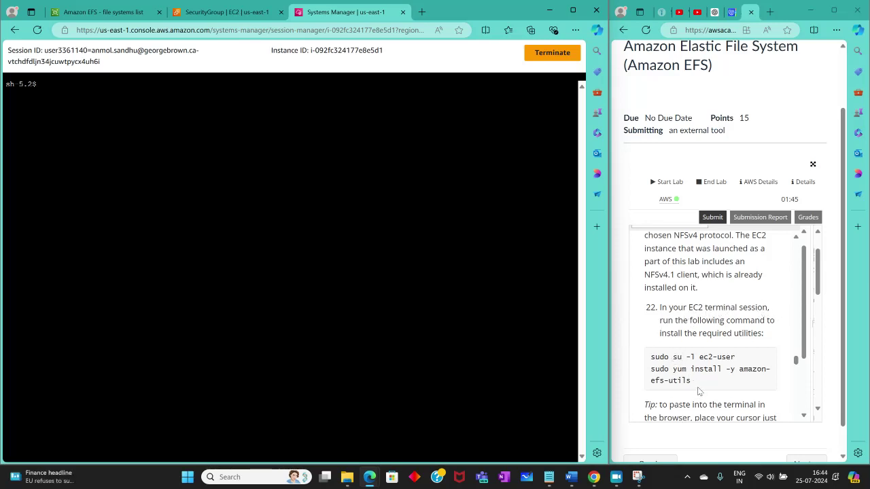
drag(693, 382, 644, 355)
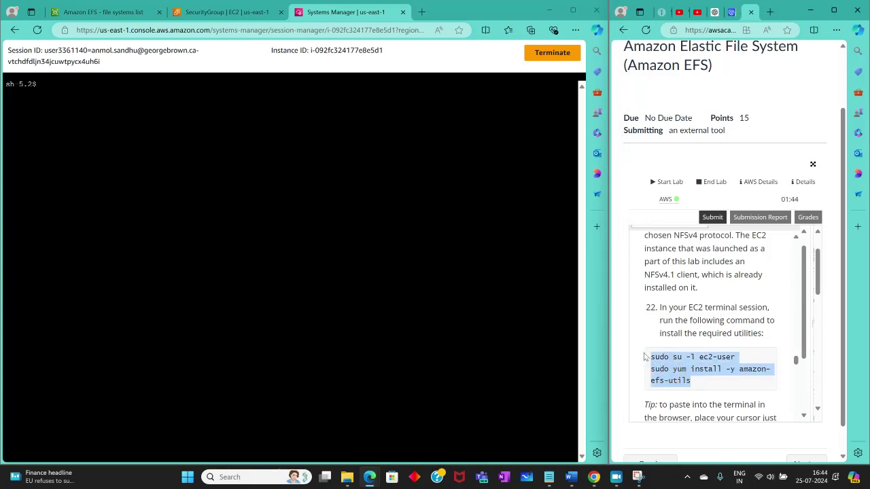
right_click(647, 358)
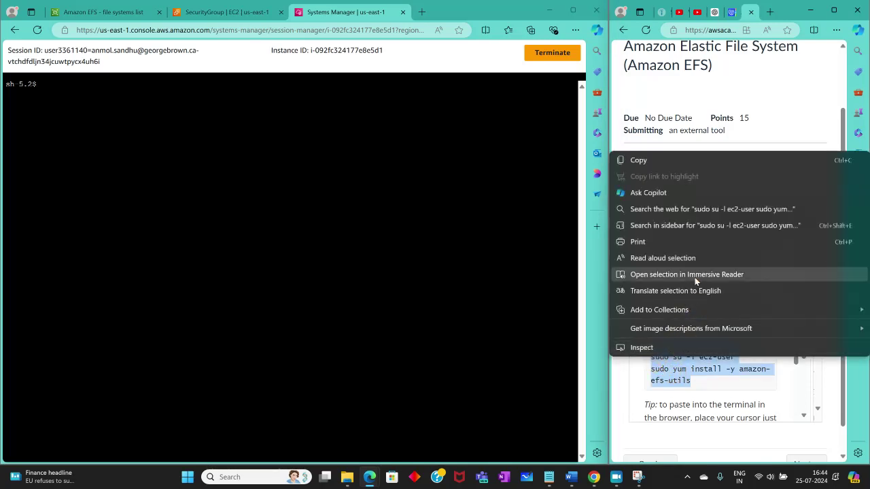
click(655, 165)
right_click(83, 85)
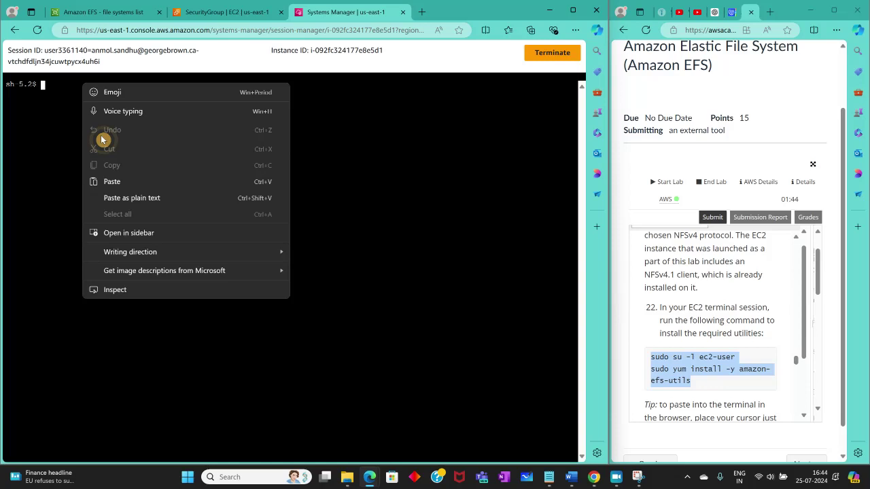
click(113, 181)
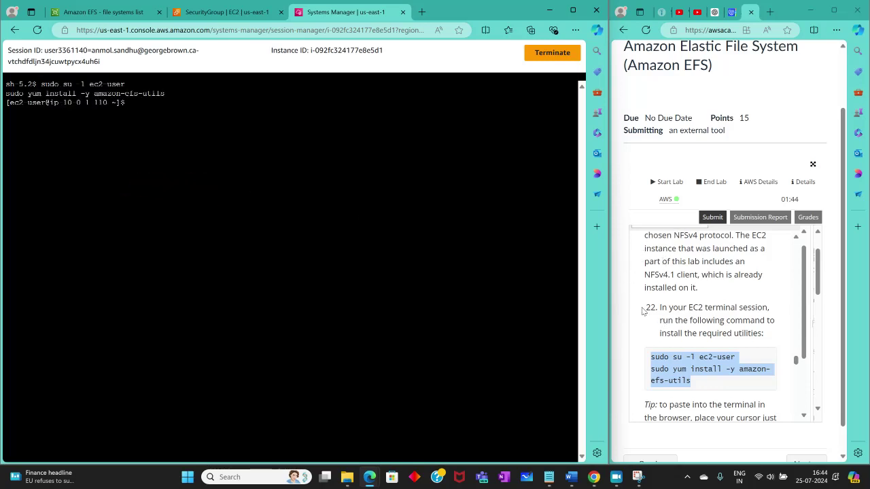
Copy sudo mkdir efs from guide step 23 and run it in the terminal to create the mount directory
scroll(661, 307, down, 2)
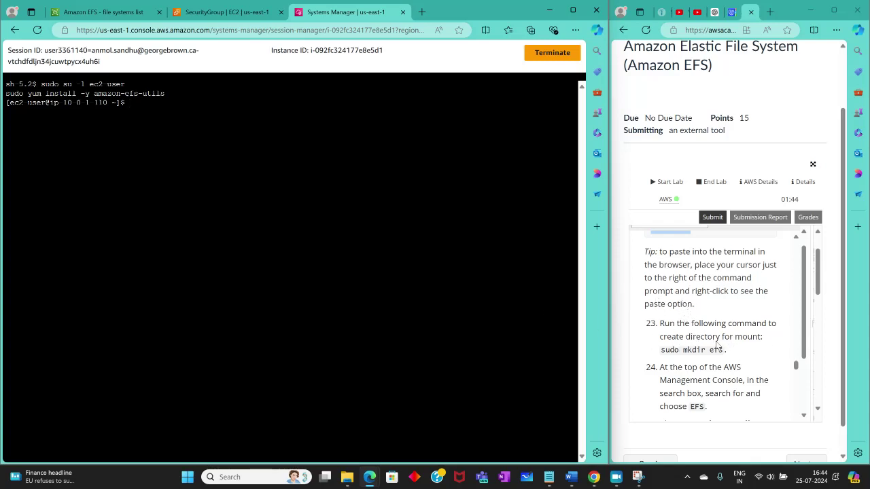
drag(660, 350, 716, 355)
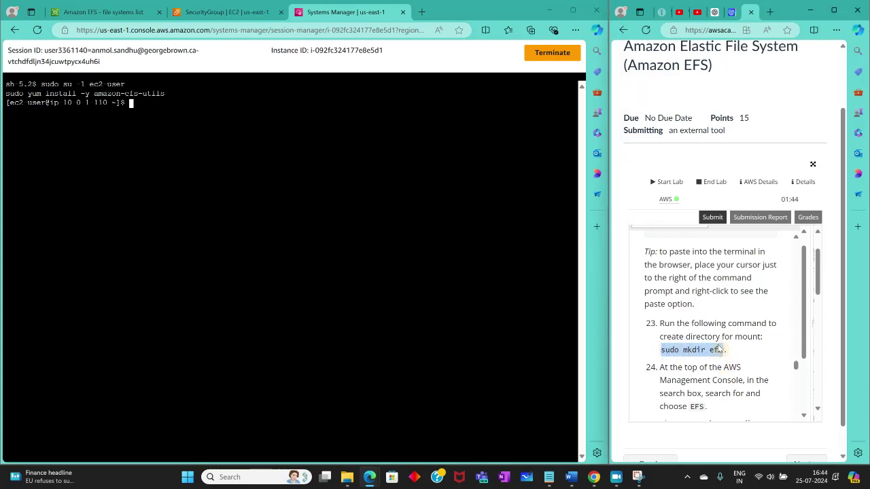
right_click(717, 357)
click(702, 154)
right_click(284, 158)
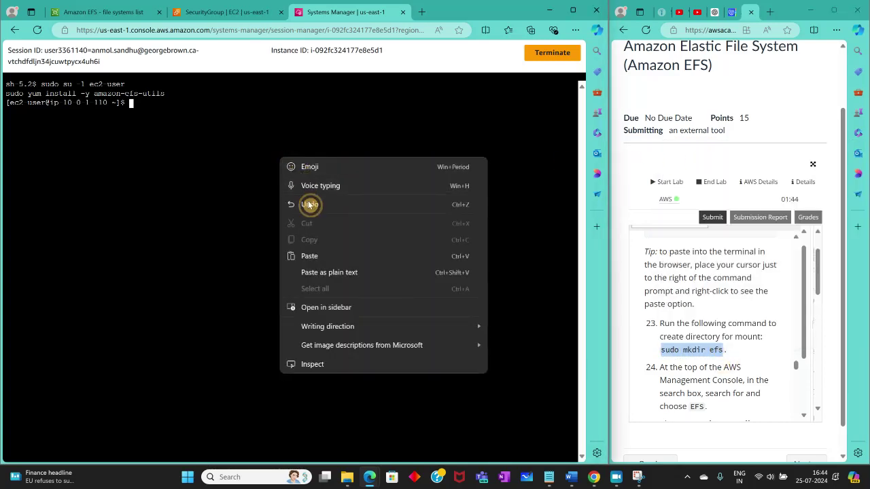
click(308, 251)
key(Return)
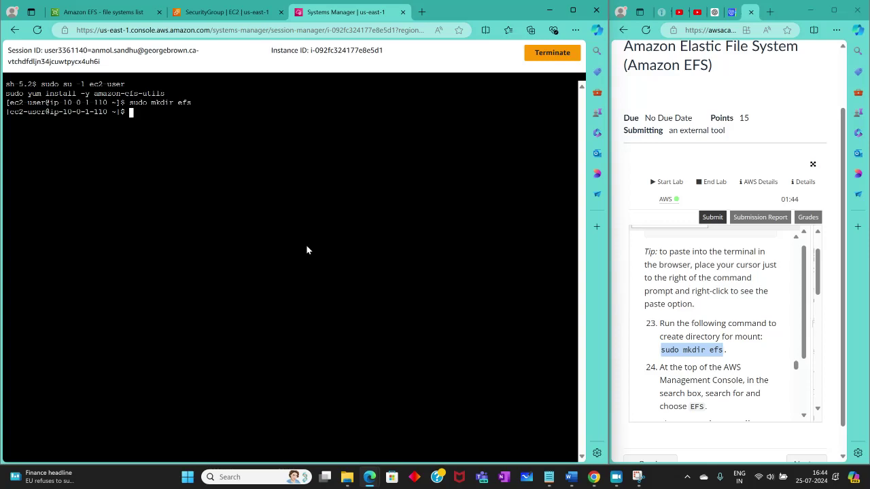
Read guide steps 24 and 25 and return to the Amazon EFS file systems list in the AWS console
scroll(710, 330, down, 3)
scroll(707, 327, up, 2)
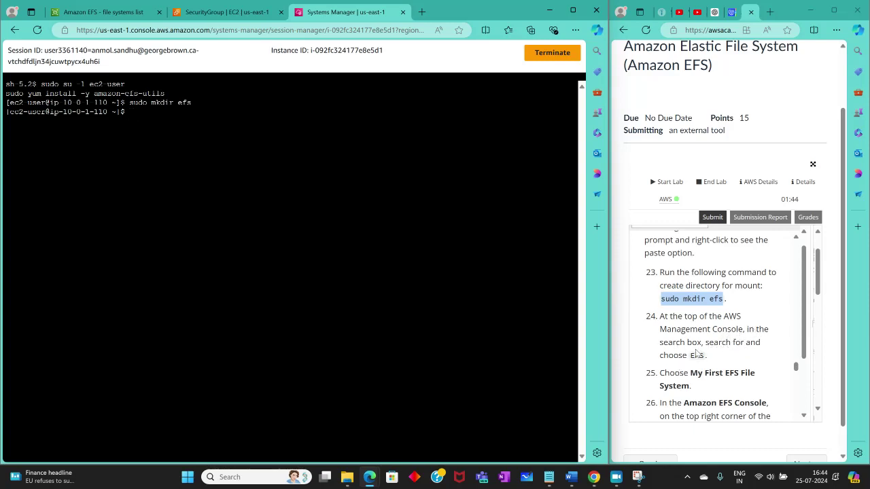
click(204, 12)
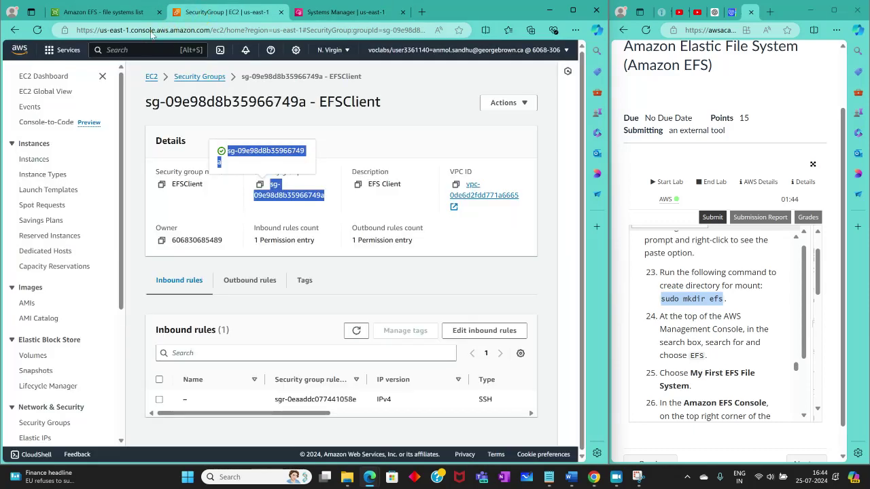
click(109, 12)
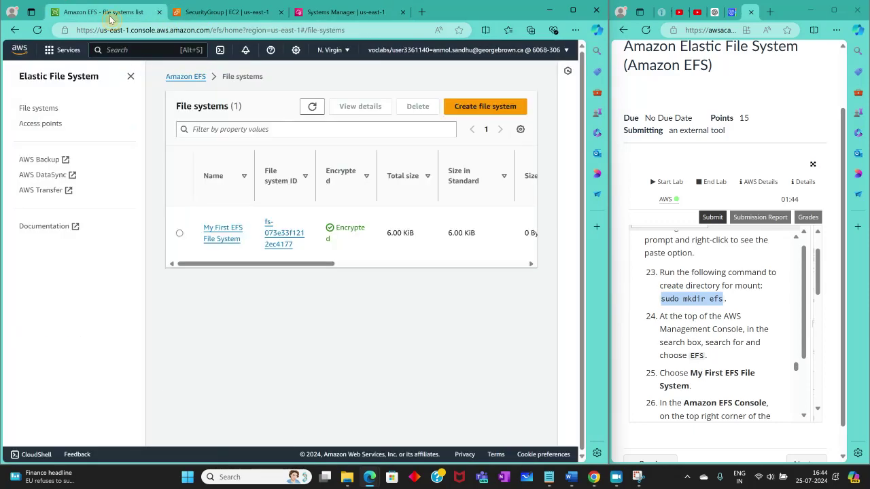
click(65, 80)
scroll(242, 175, down, 2)
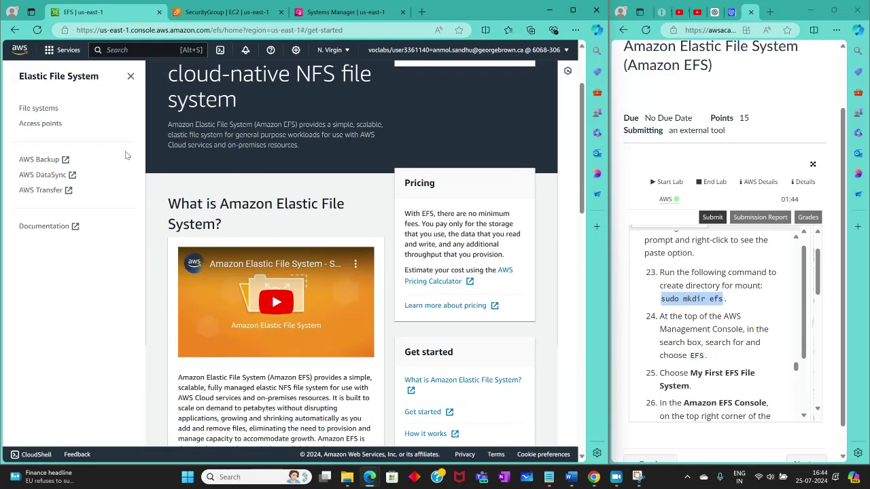
click(224, 12)
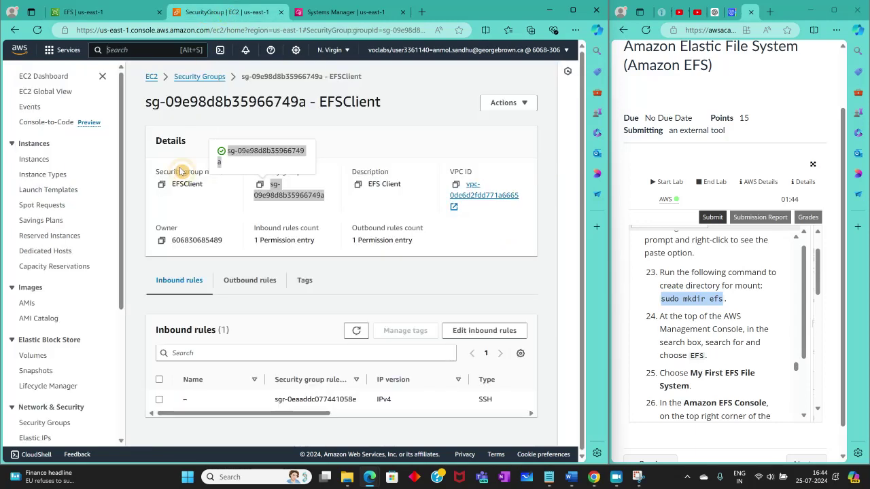
click(108, 12)
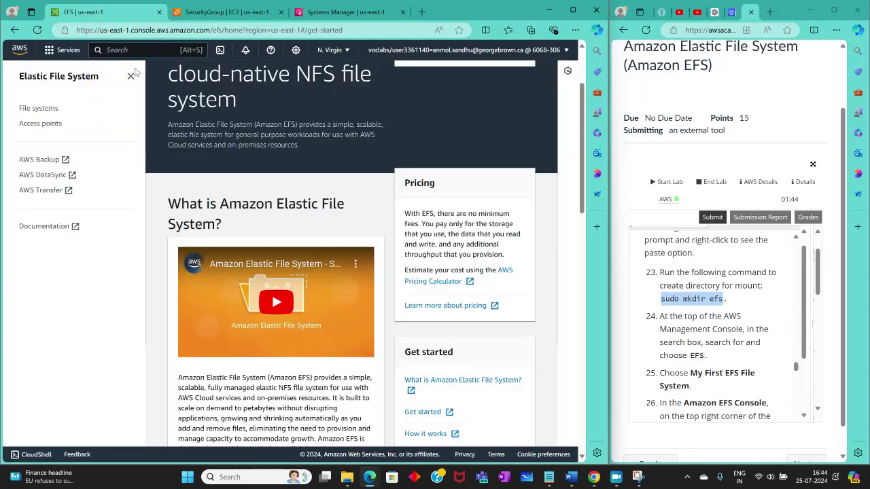
Search the AWS console for efs, choose the EFS service and open My First EFS File System
text(efs)
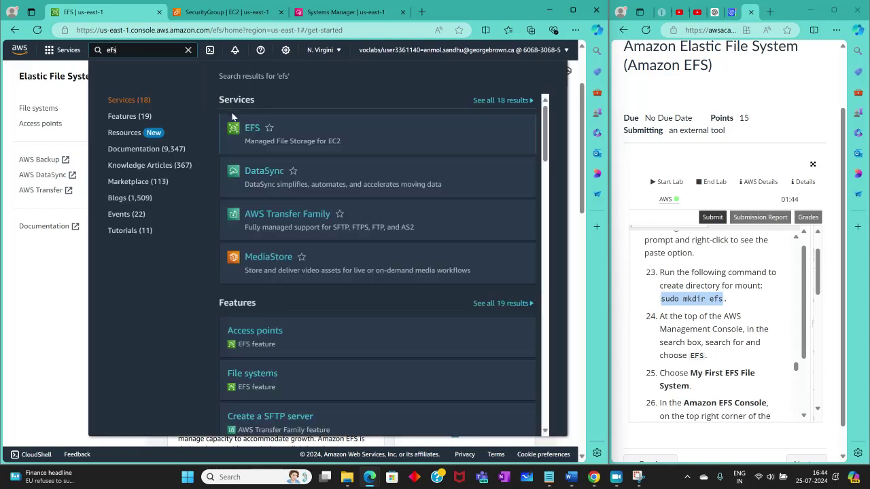
click(247, 187)
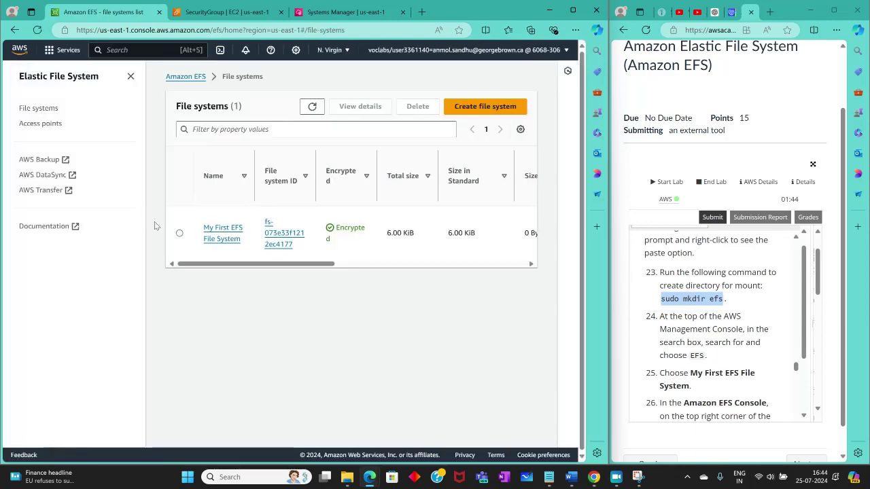
click(231, 237)
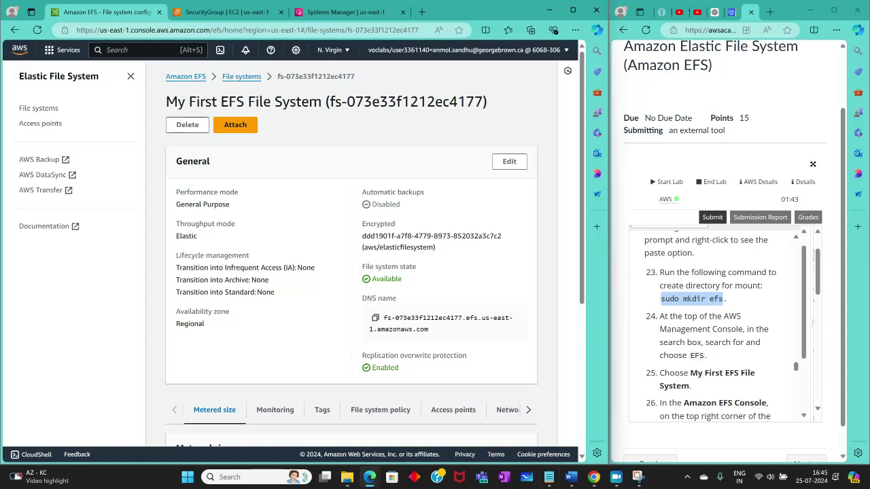
Read guide step 26 and look over the account menu and the file system's details page for the Attach option
scroll(745, 385, down, 3)
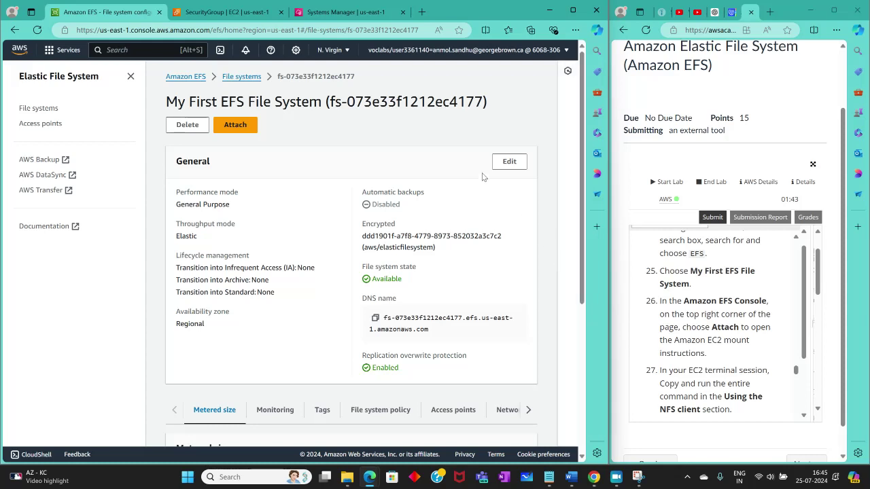
click(490, 53)
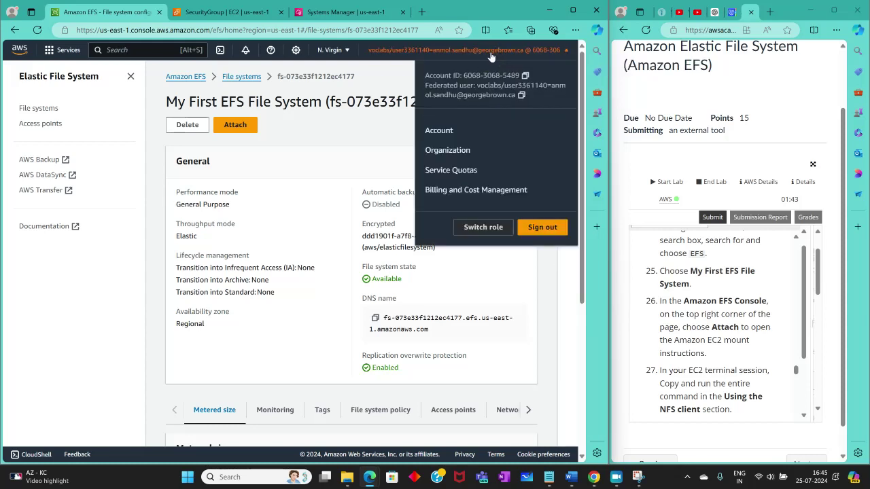
click(397, 144)
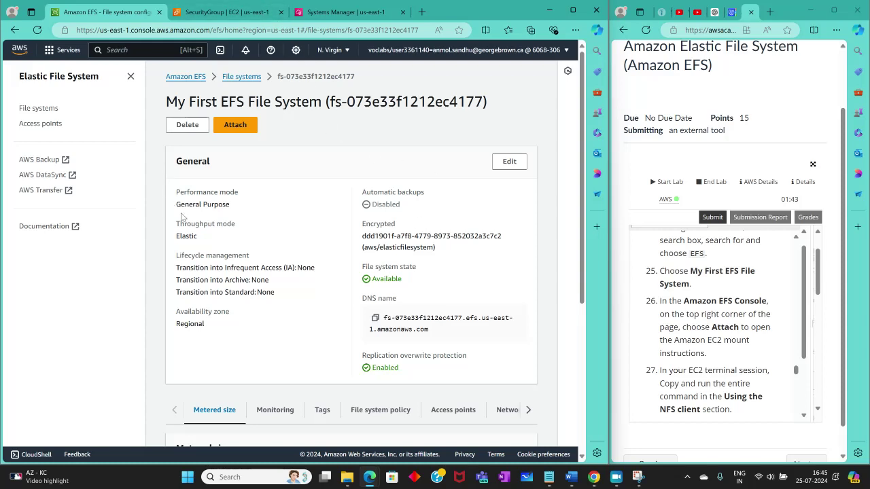
scroll(380, 279, down, 5)
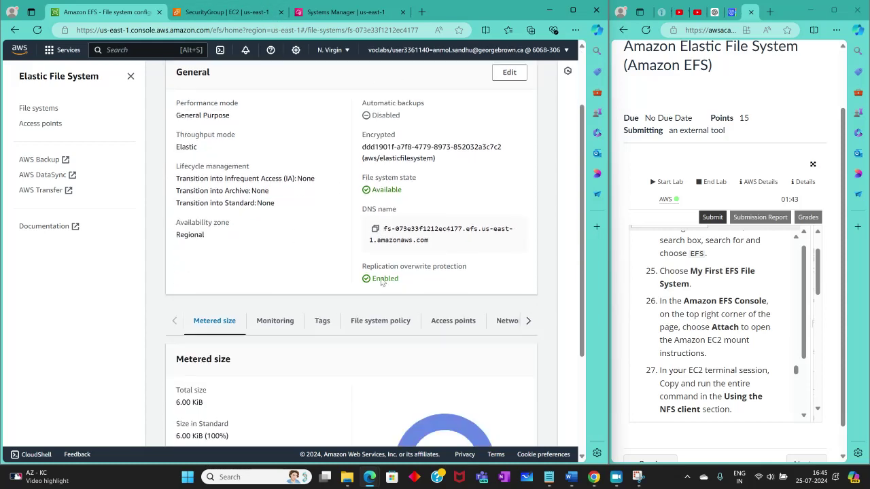
scroll(380, 278, up, 5)
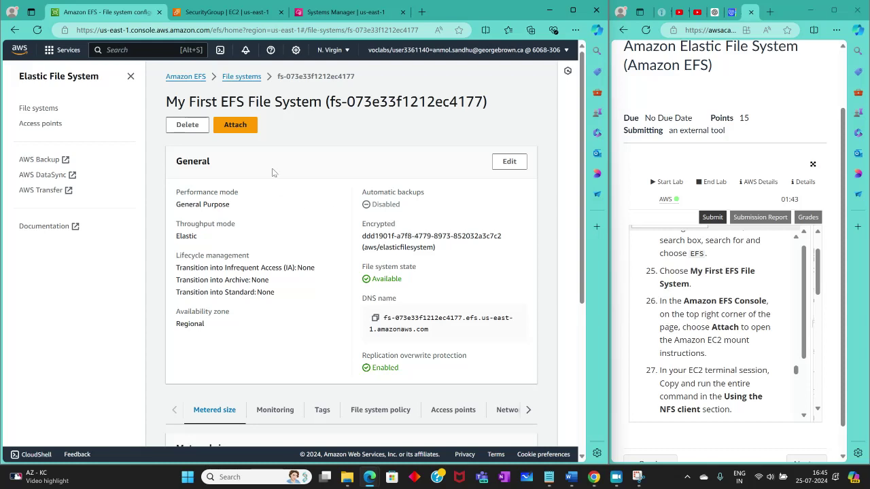
Go to the Amazon EFS start page and open the Amazon Q assistant
click(185, 76)
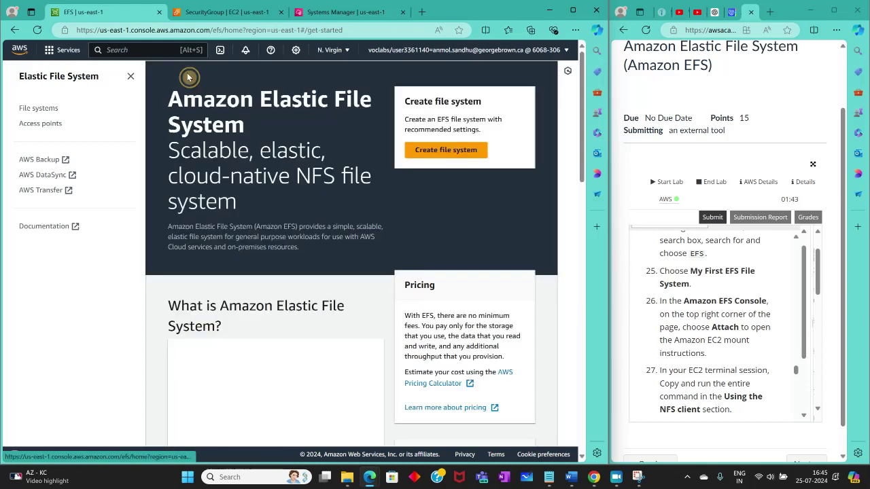
click(425, 146)
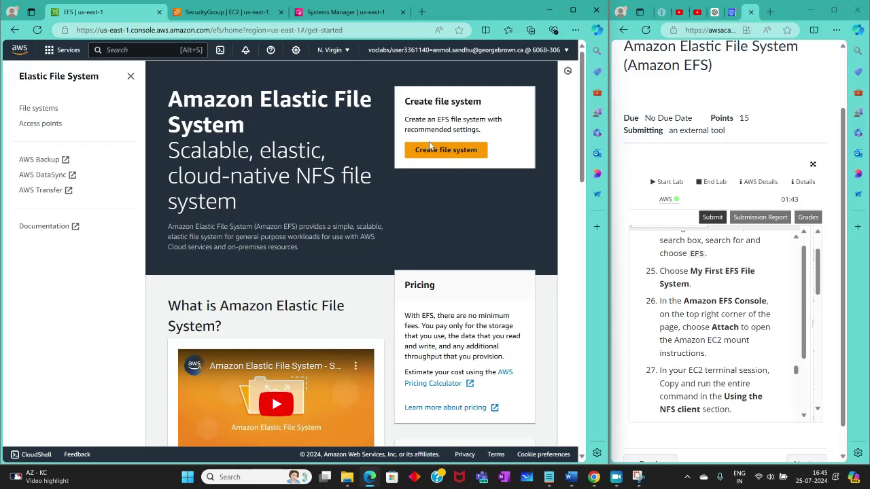
click(569, 72)
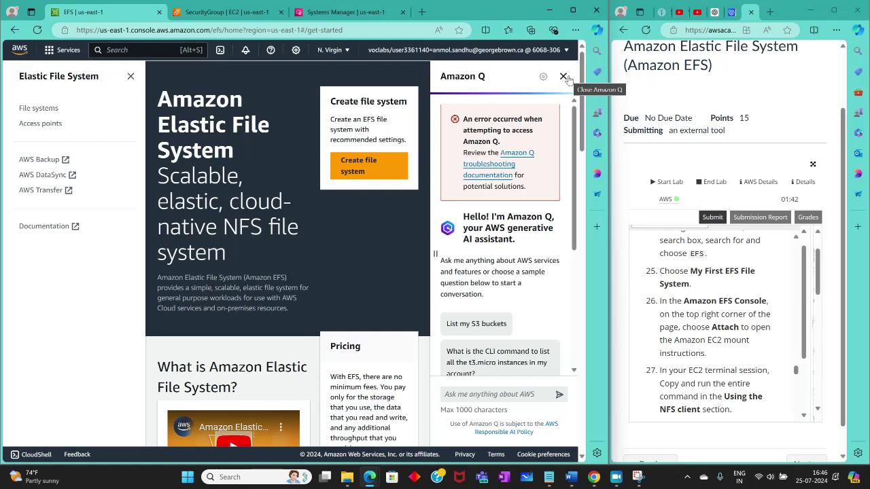
Read guide step 27 on running the NFS client mount command in the EC2 terminal session
scroll(739, 323, down, 3)
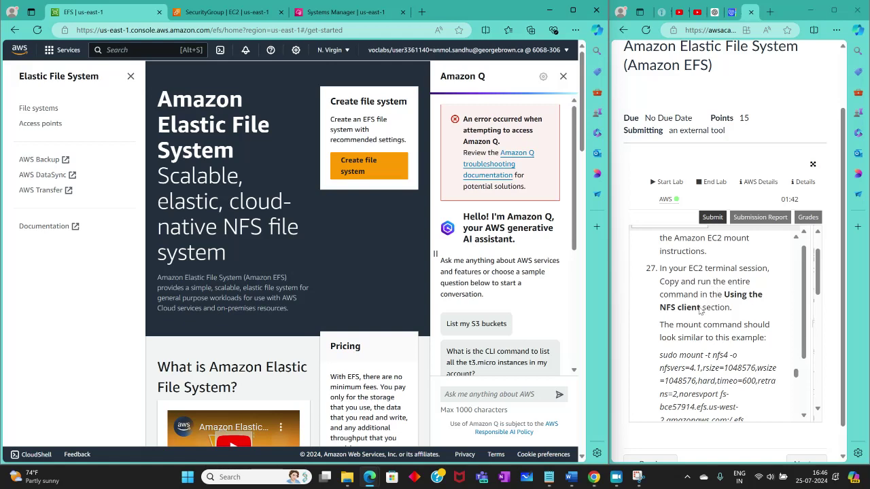
scroll(744, 313, down, 1)
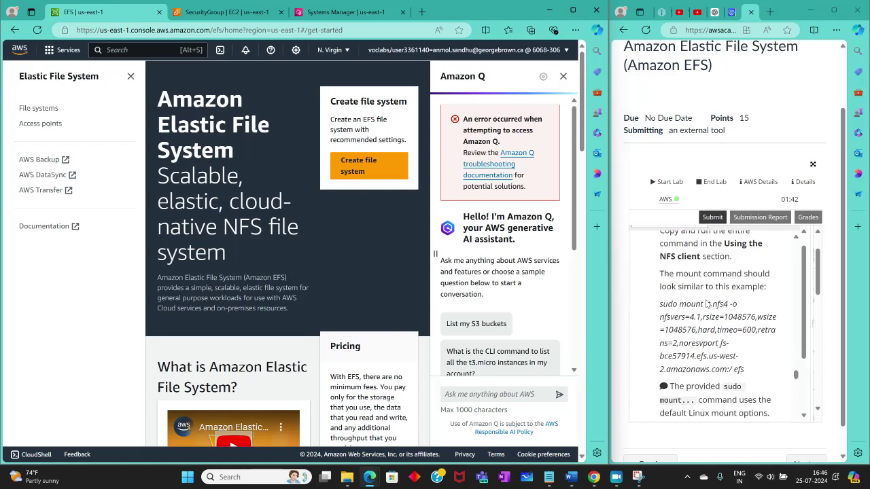
scroll(707, 304, down, 1)
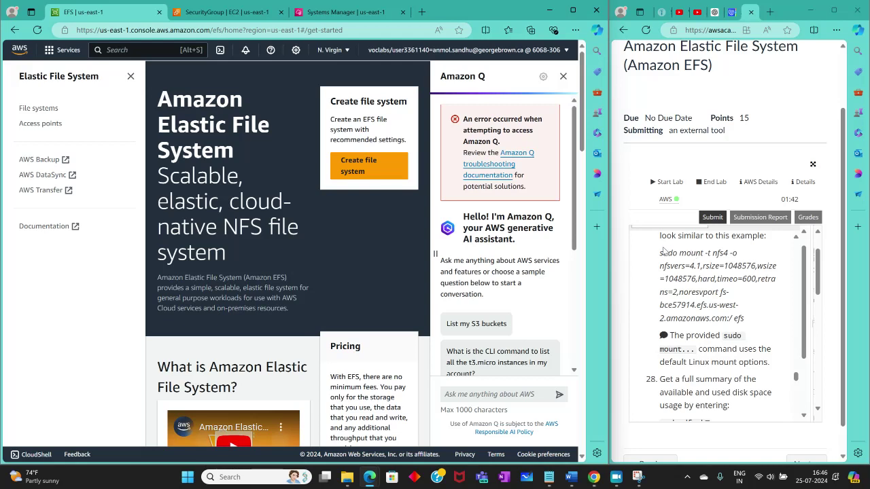
drag(659, 255, 742, 309)
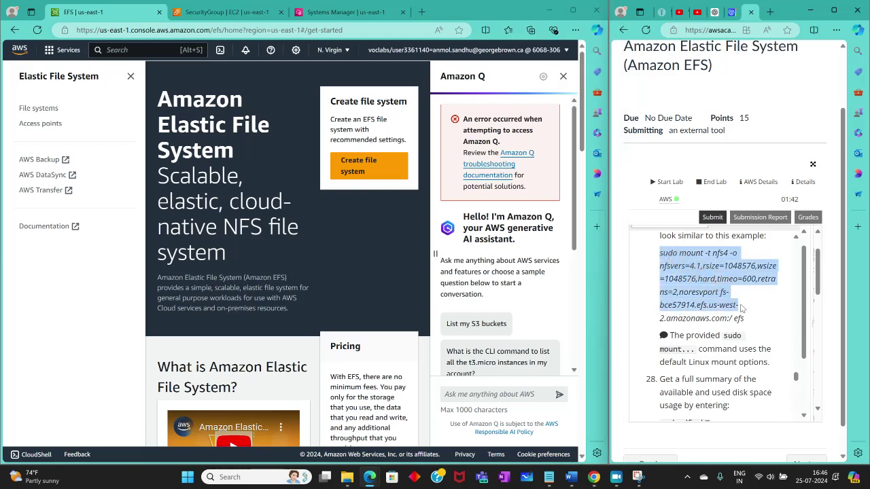
right_click(691, 297)
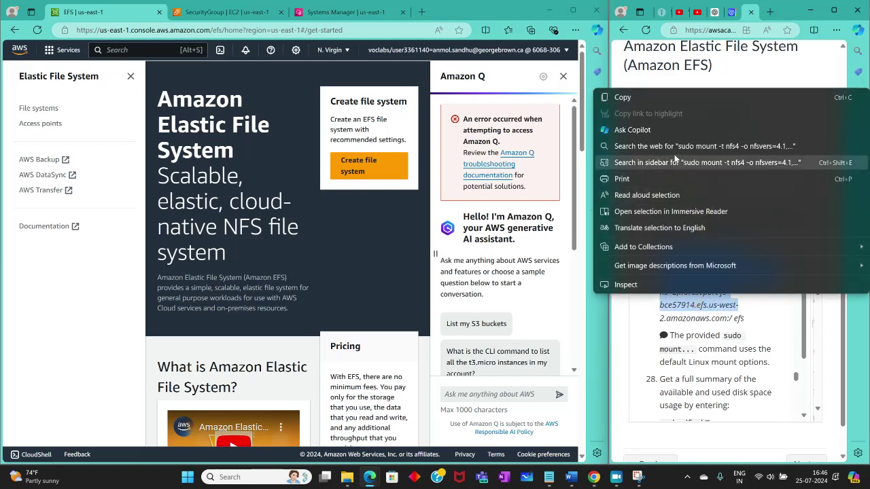
click(648, 307)
shift+click(740, 325)
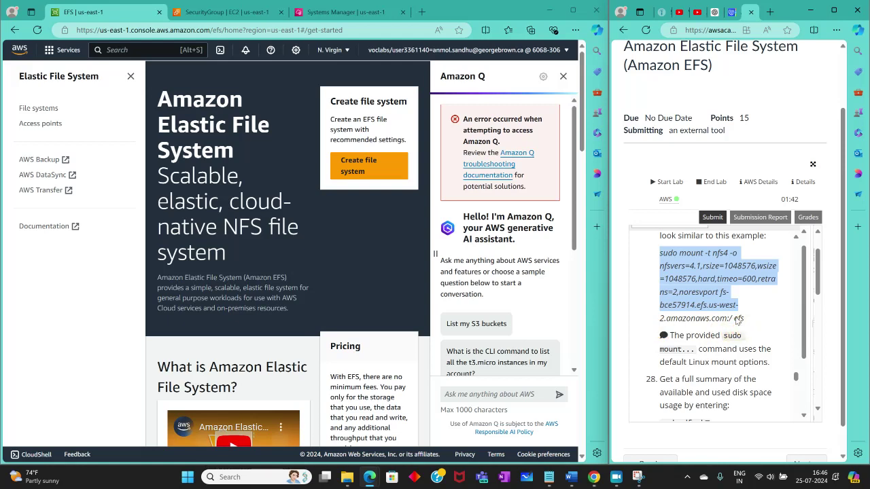
scroll(737, 320, down, 1)
scroll(740, 324, up, 2)
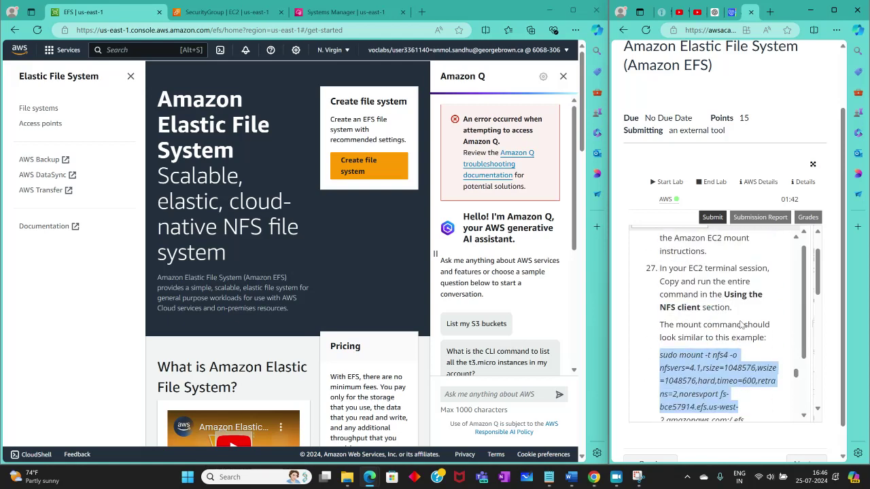
scroll(734, 318, down, 1)
click(710, 331)
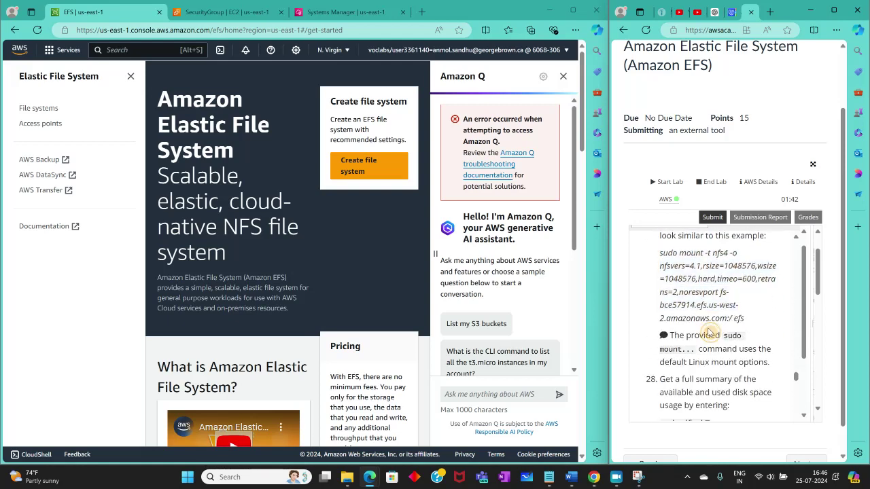
Copy the full example sudo mount -t nfs4 command from guide step 27 and run it in the EC2 terminal session
drag(745, 319, 658, 253)
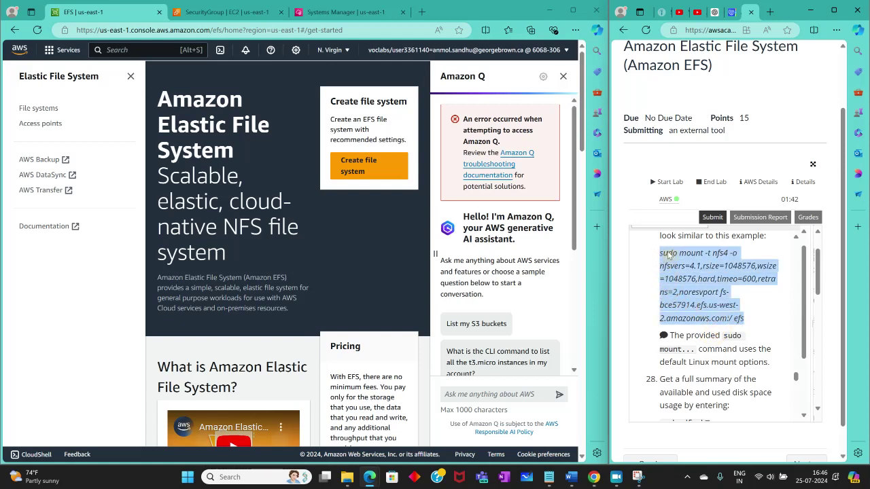
right_click(669, 254)
click(629, 259)
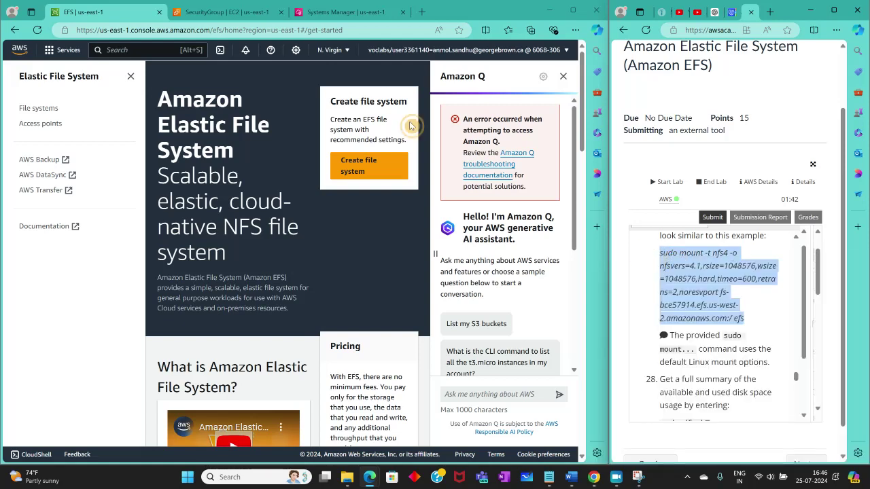
click(345, 12)
right_click(176, 133)
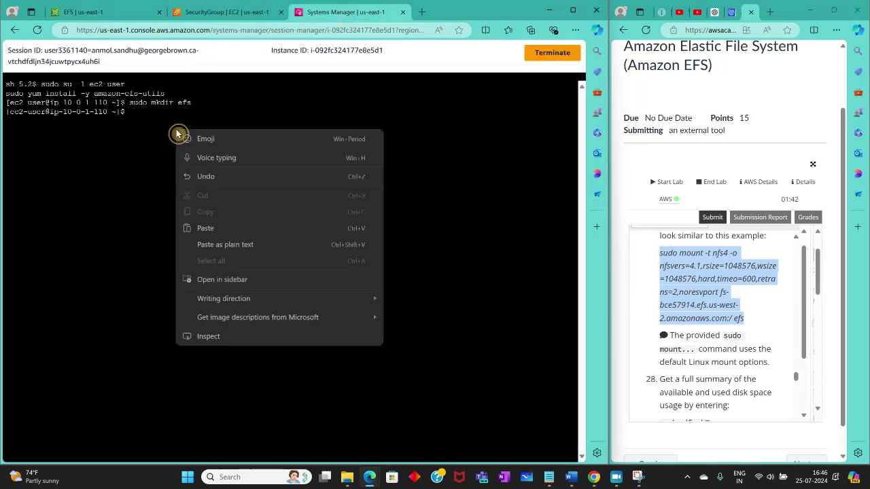
click(211, 225)
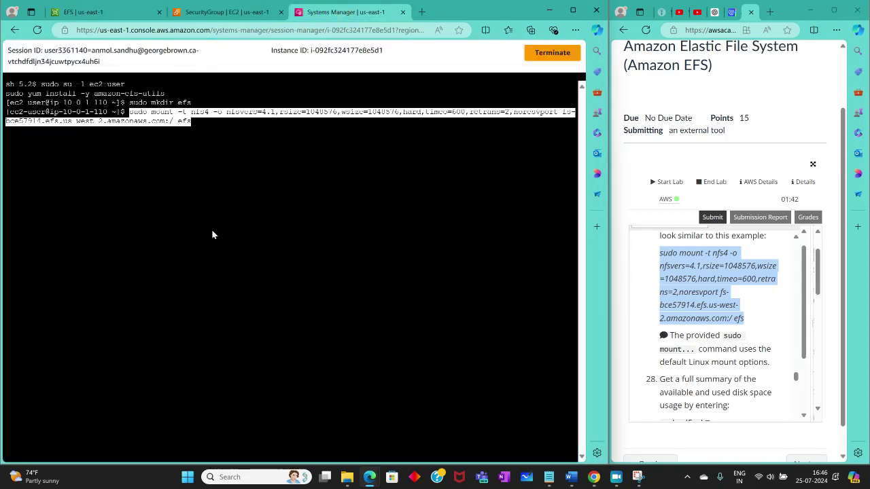
key(Return)
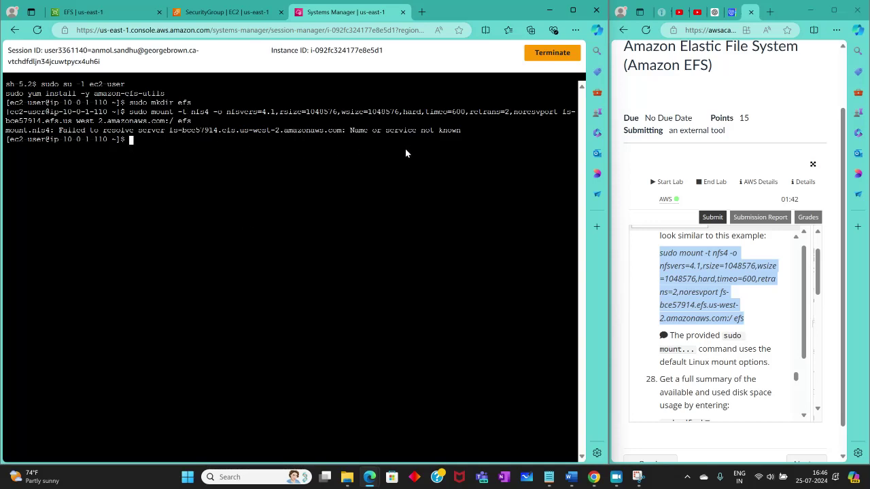
Reread guide steps 23 to 28 to check the instructions around the mount command
scroll(731, 310, down, 3)
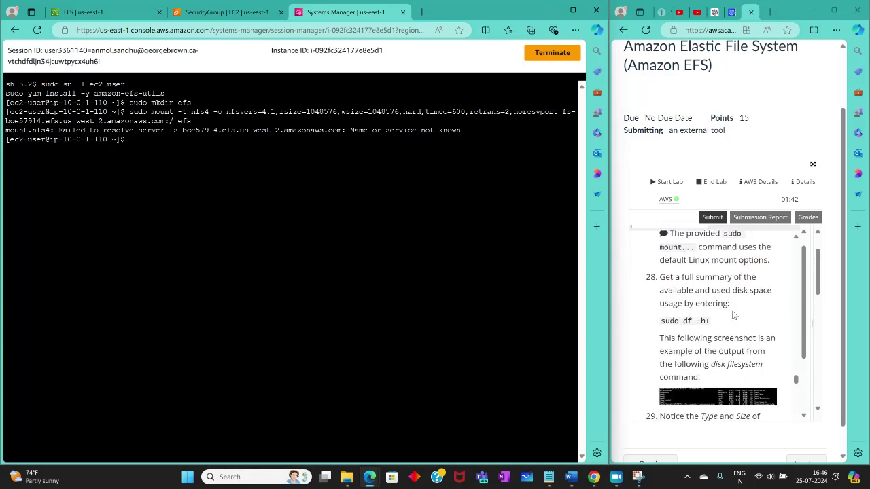
scroll(750, 307, up, 8)
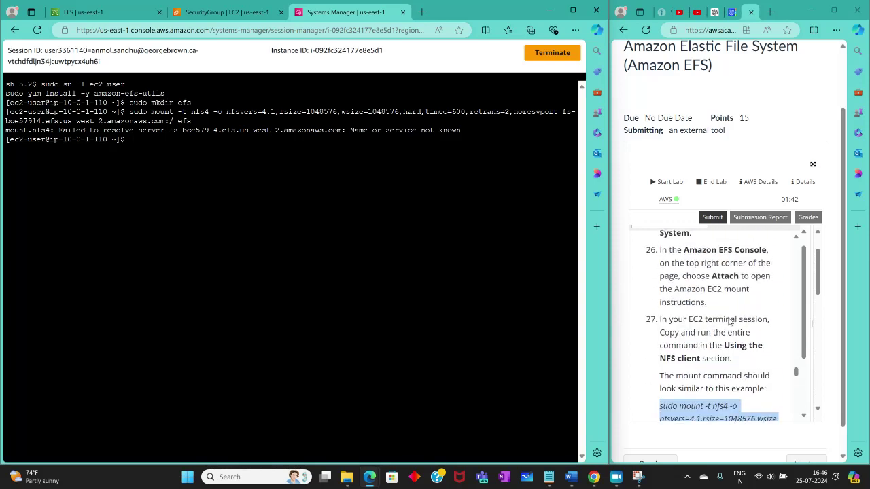
scroll(688, 330, up, 3)
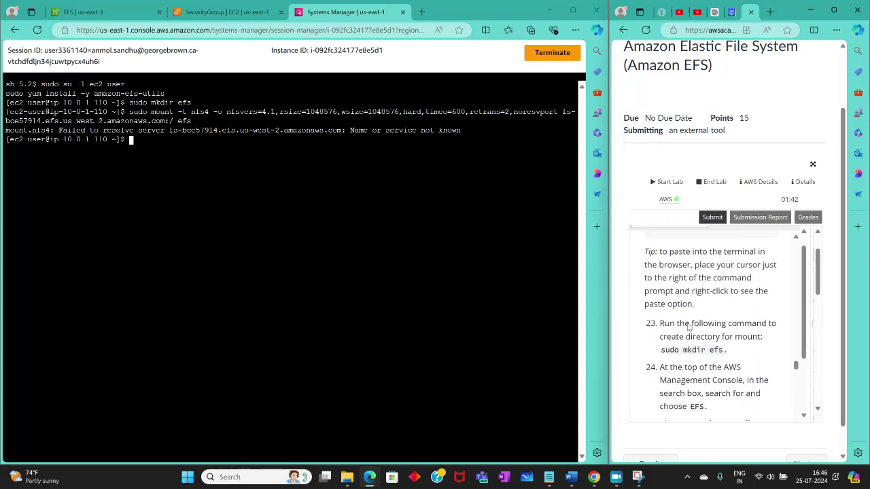
scroll(689, 320, down, 2)
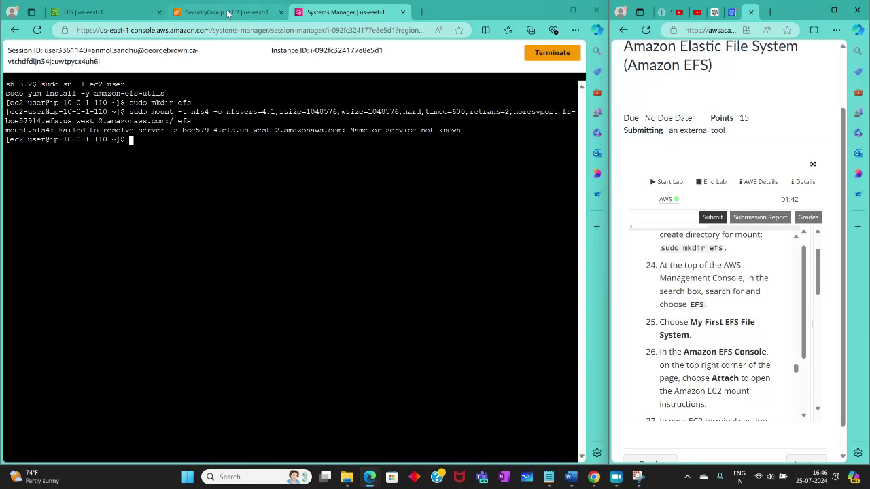
Close the EFSClient security group page and return to the Amazon EFS page
click(224, 12)
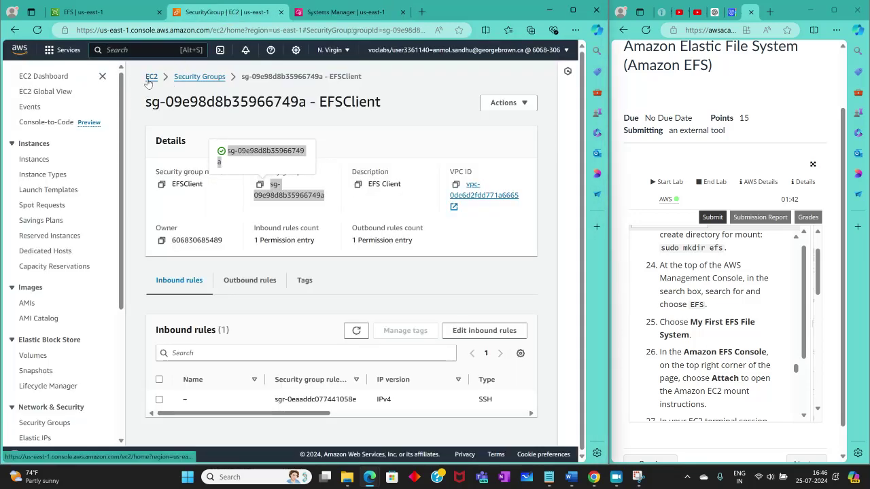
click(280, 12)
click(112, 10)
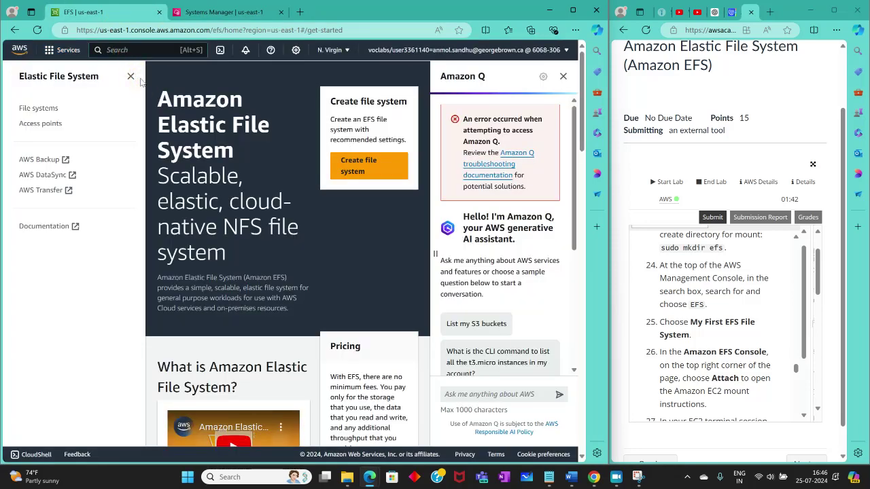
Search the AWS console for efs, choose the EFS service and open My First EFS File System from the list
text(ec)
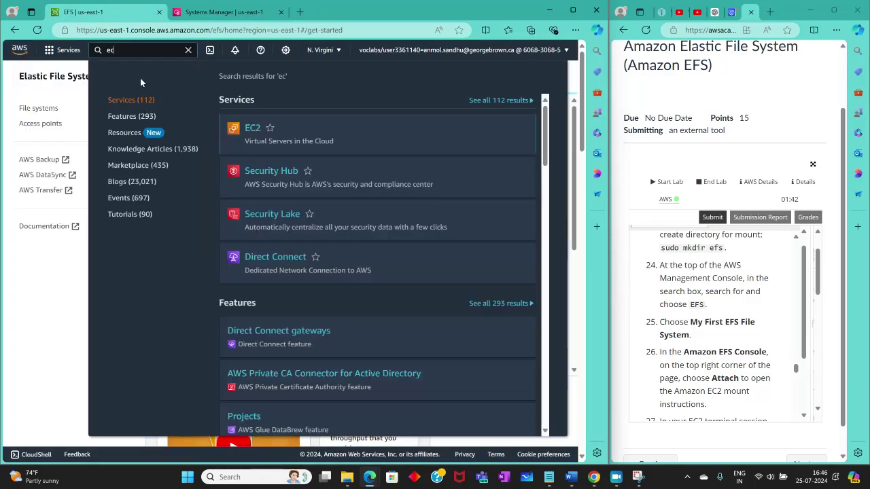
key(BackSpace)
key(BackSpace)
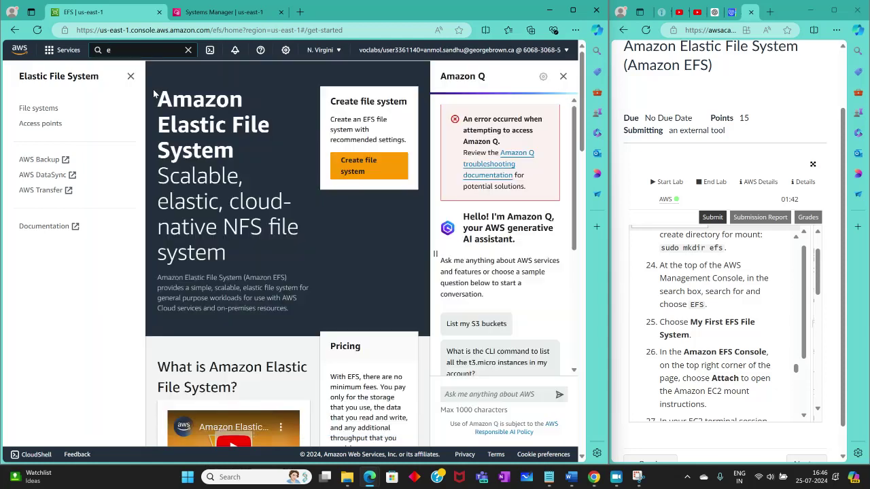
text(efs)
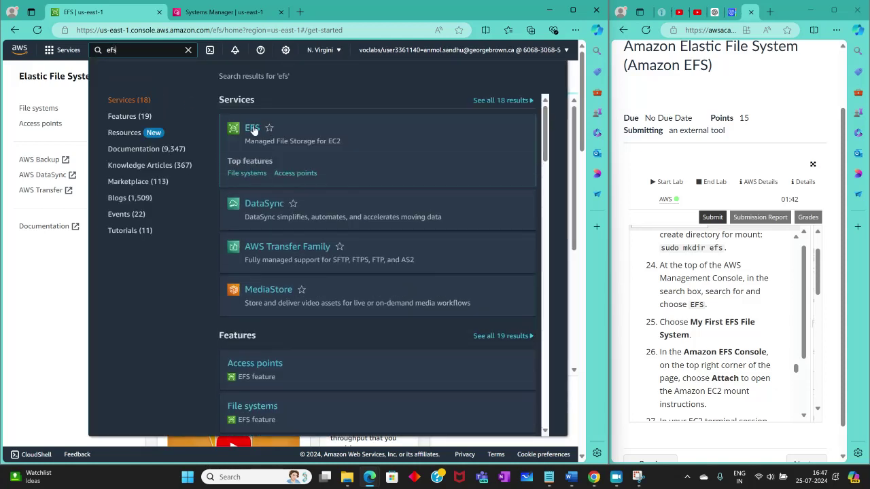
click(252, 129)
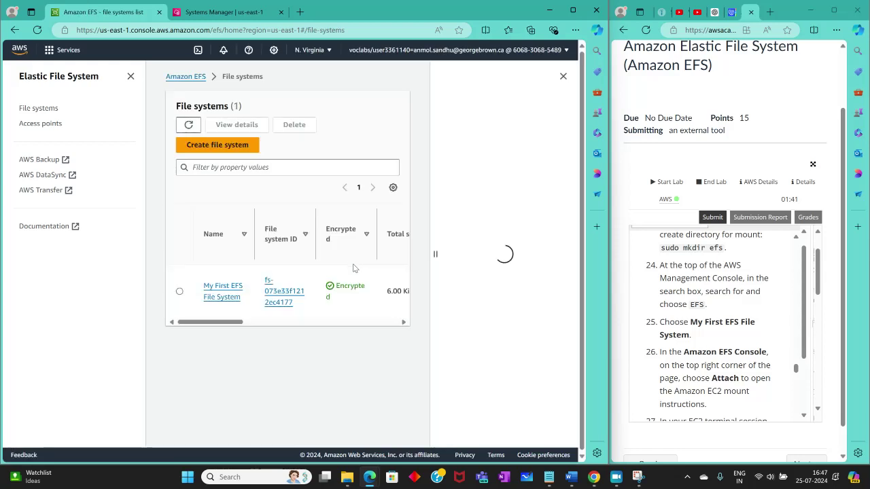
click(230, 276)
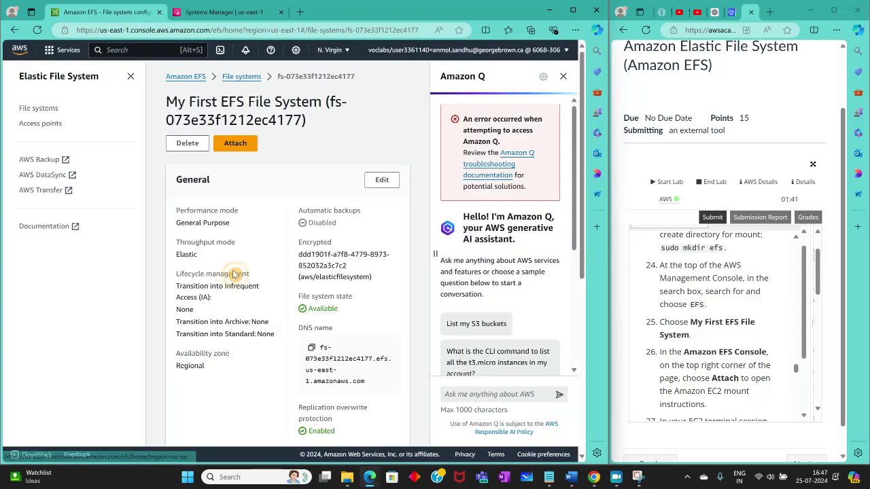
Close the Amazon Q assistant and look over guide step 26 and the file system's details page and its sections
click(569, 77)
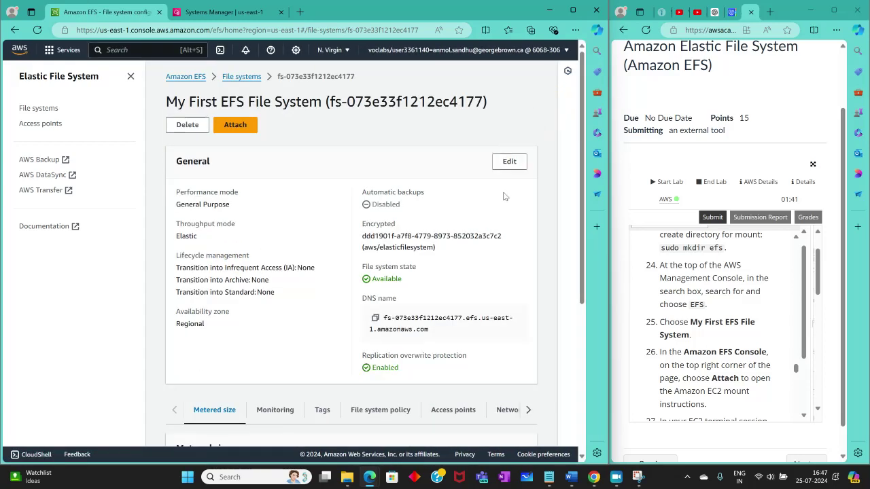
scroll(767, 335, down, 1)
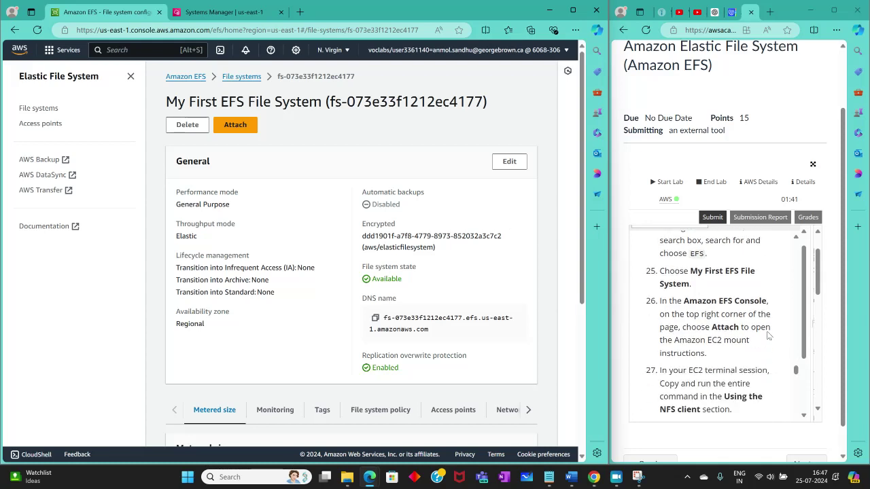
scroll(325, 299, down, 4)
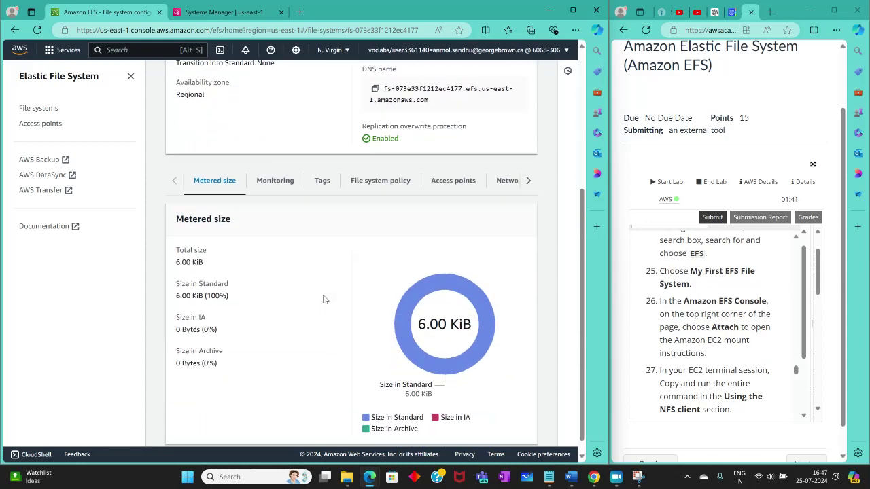
click(528, 165)
scroll(392, 273, up, 4)
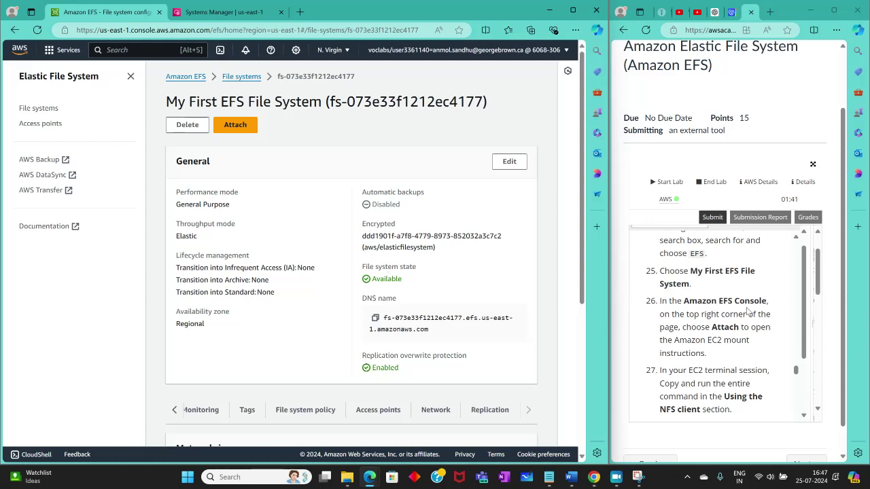
Look over the Amazon EFS start page and return to the file systems list
click(185, 76)
scroll(233, 246, down, 4)
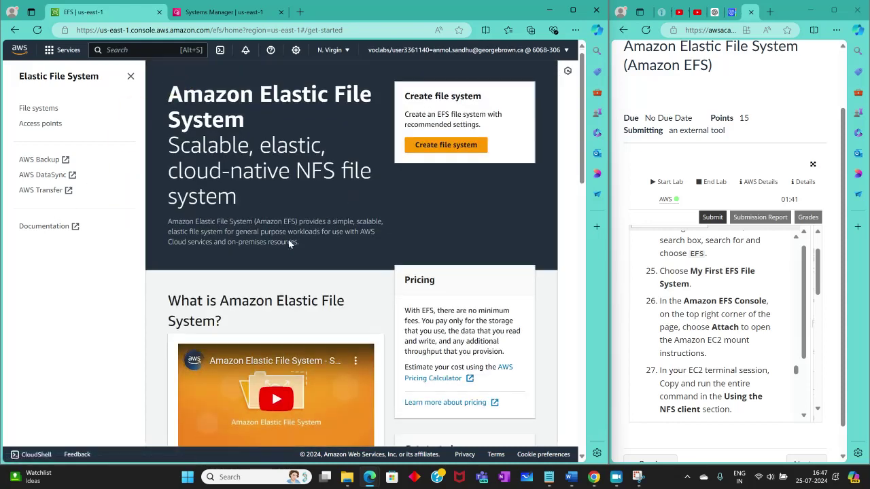
click(49, 108)
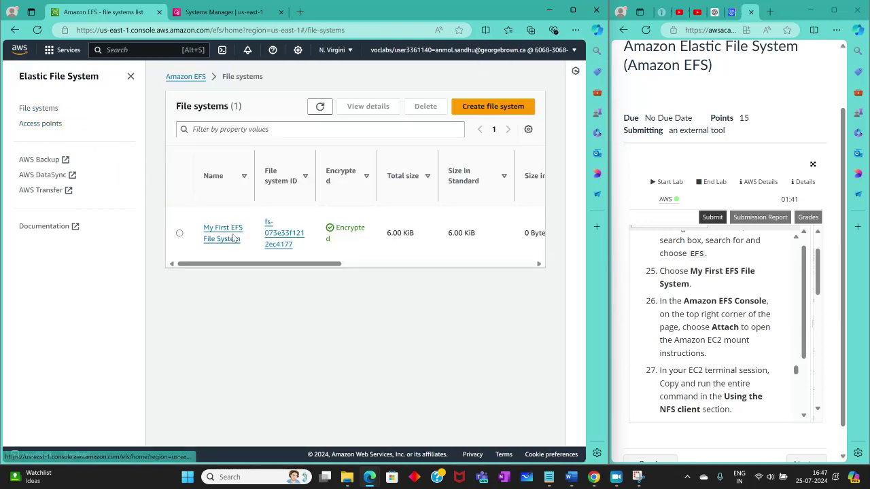
Select My First EFS File System in the list and check the list preferences and the Amazon Q assistant without changing anything
click(180, 233)
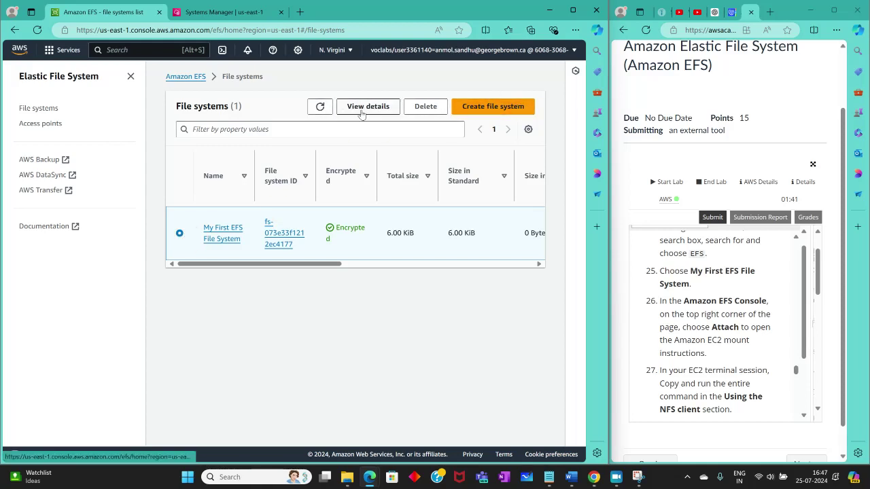
click(528, 129)
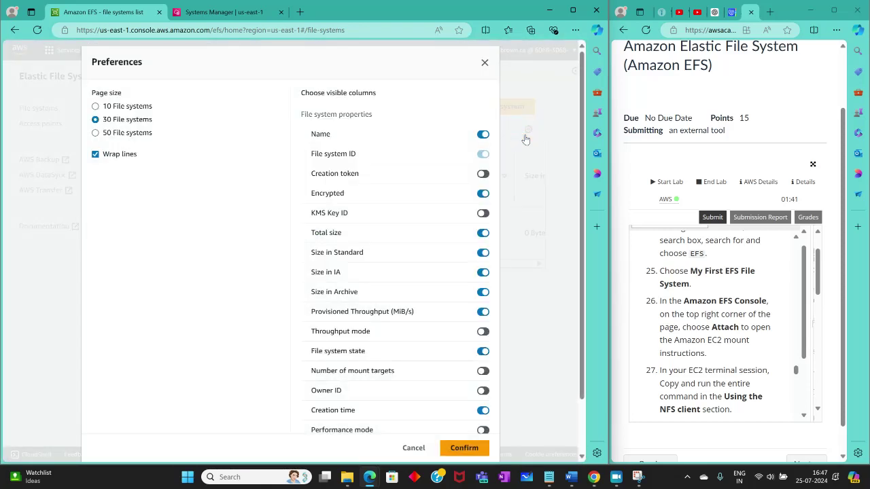
click(485, 62)
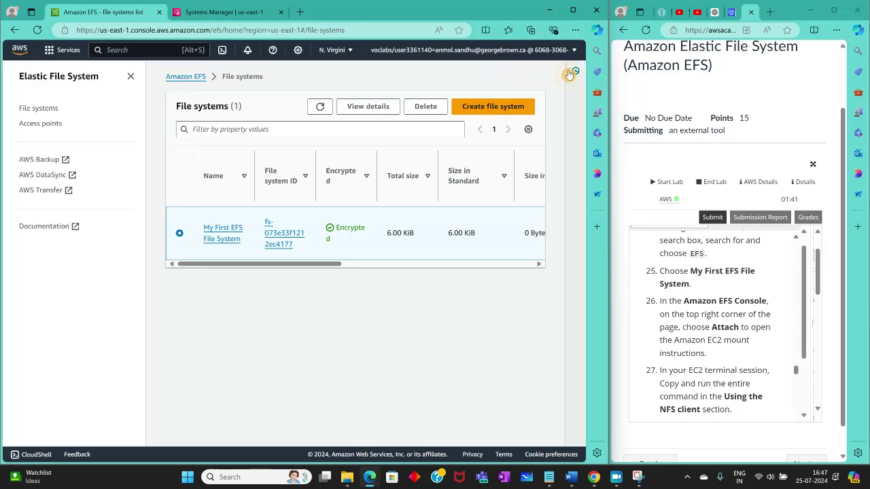
click(569, 73)
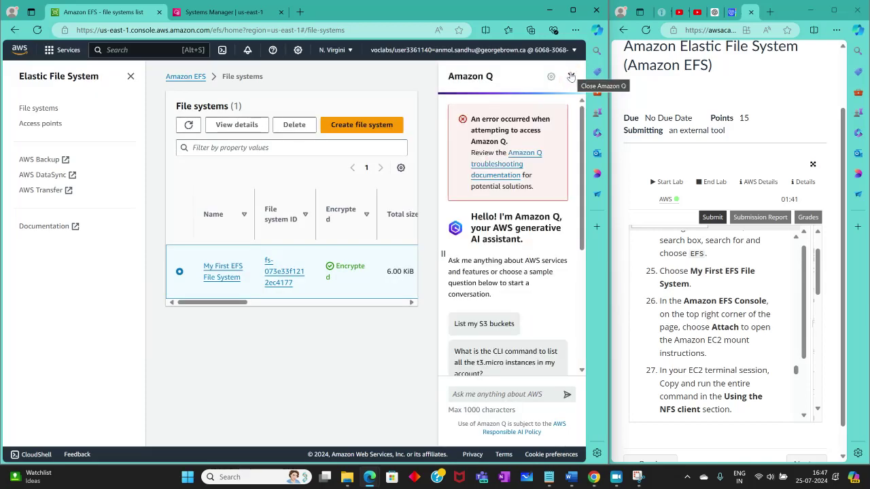
click(570, 76)
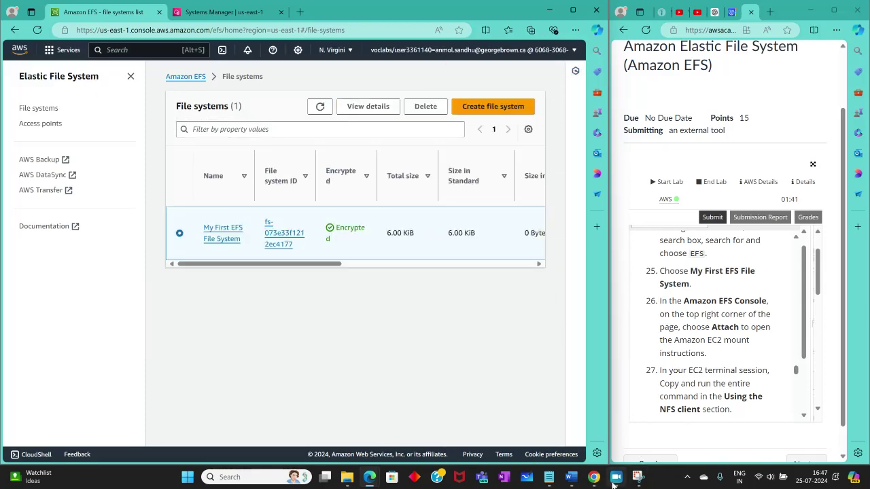
Open the attach instructions for My First EFS File System and copy the mount command for the NFS client
click(614, 483)
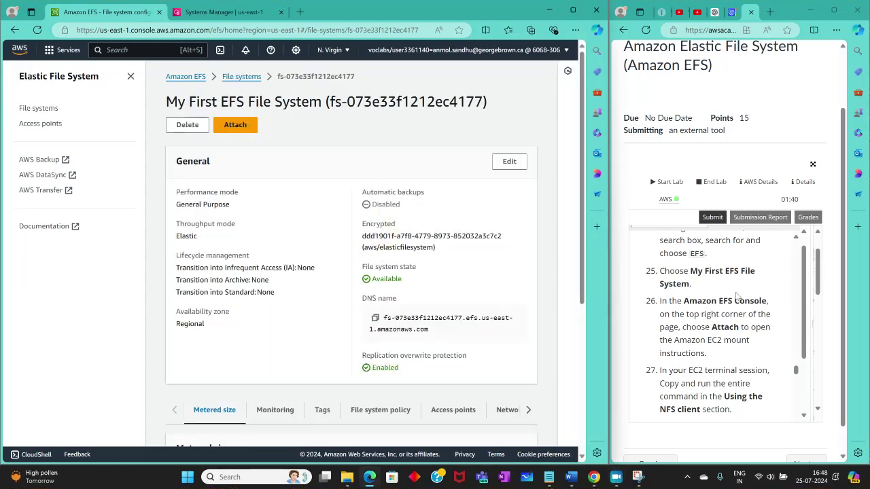
click(236, 128)
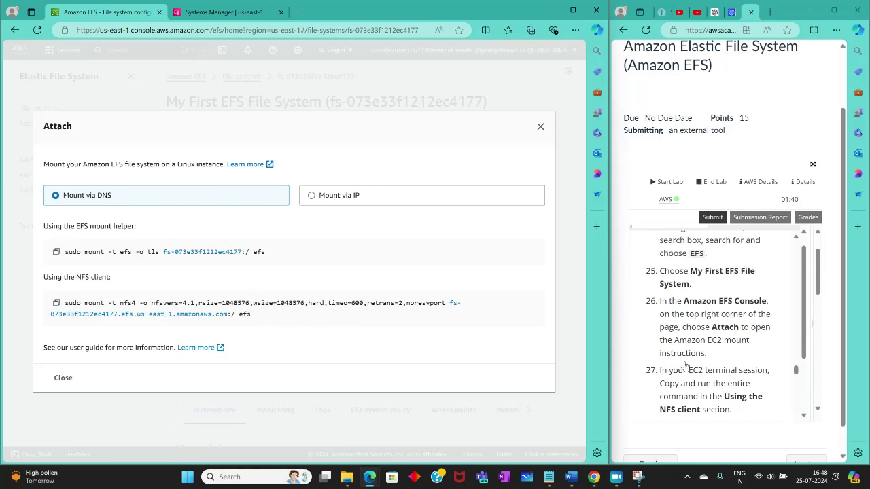
scroll(684, 365, down, 2)
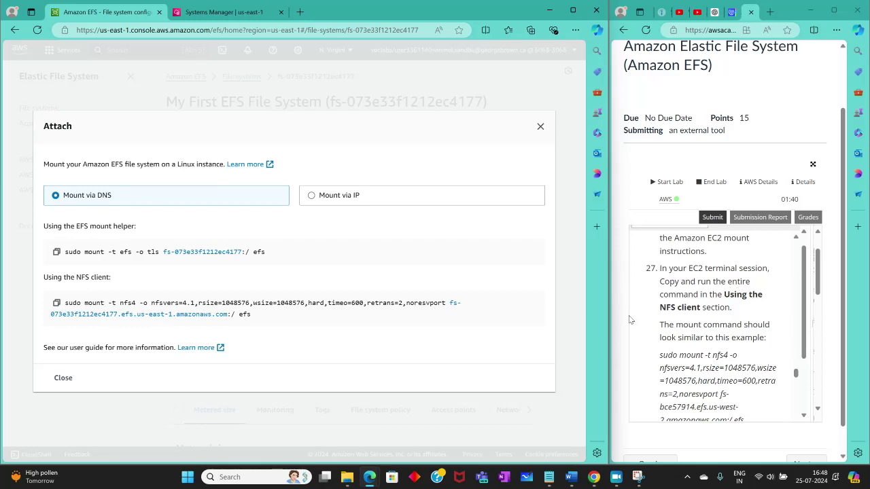
click(57, 303)
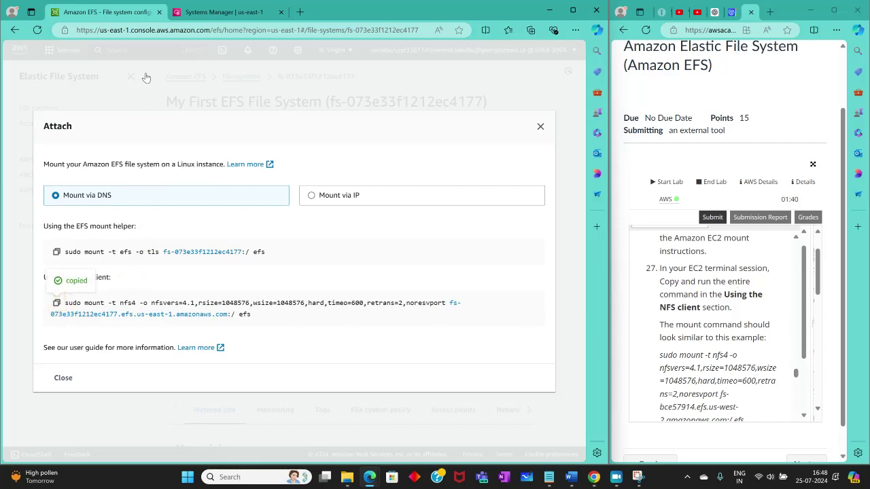
Run the copied NFS client mount command in the EC2 terminal session to mount the file system on the efs directory
click(224, 14)
right_click(151, 148)
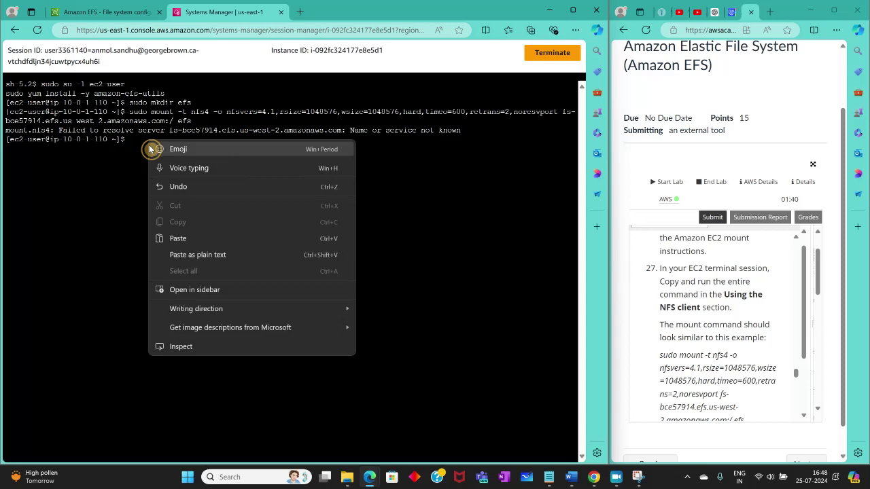
click(171, 235)
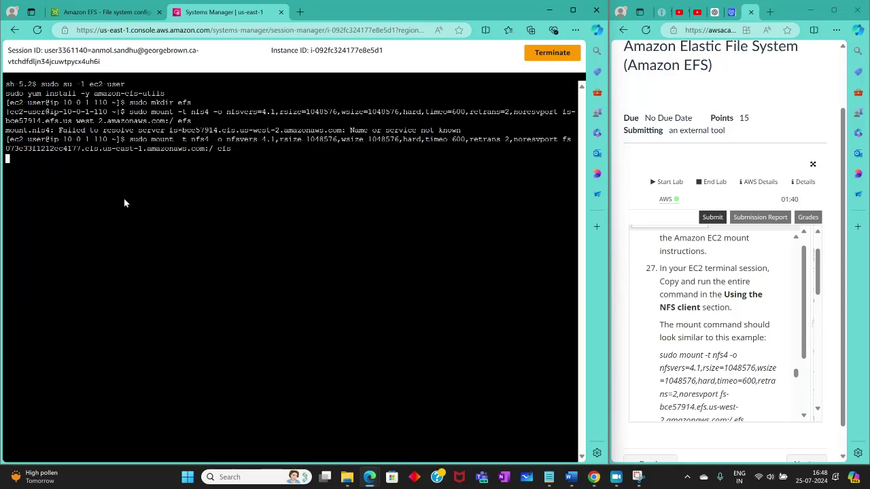
Copy the disk space summary command sudo df -hT from guide step 28 and run it in the EC2 terminal session
scroll(742, 352, down, 5)
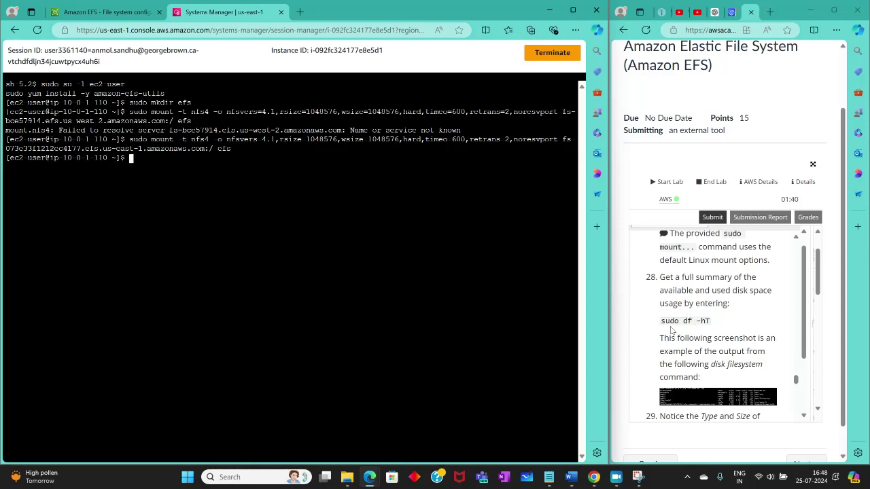
drag(659, 321, 703, 319)
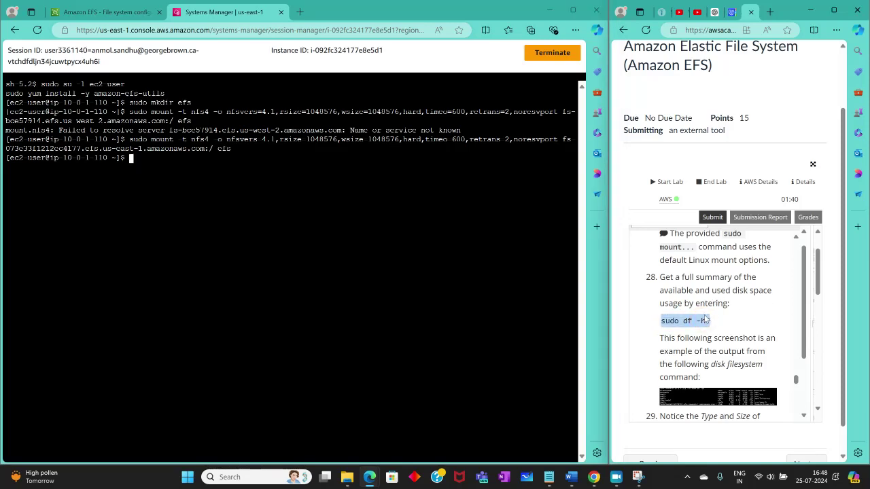
right_click(704, 320)
click(719, 129)
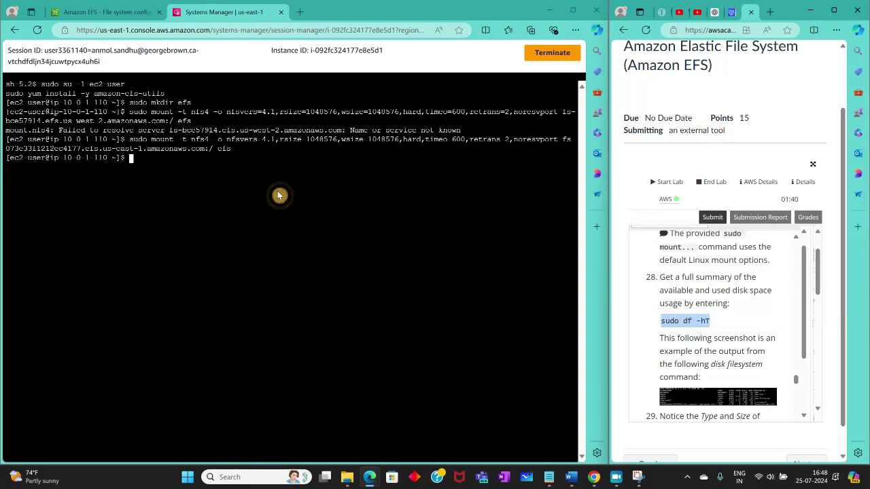
right_click(279, 197)
click(302, 291)
key(Return)
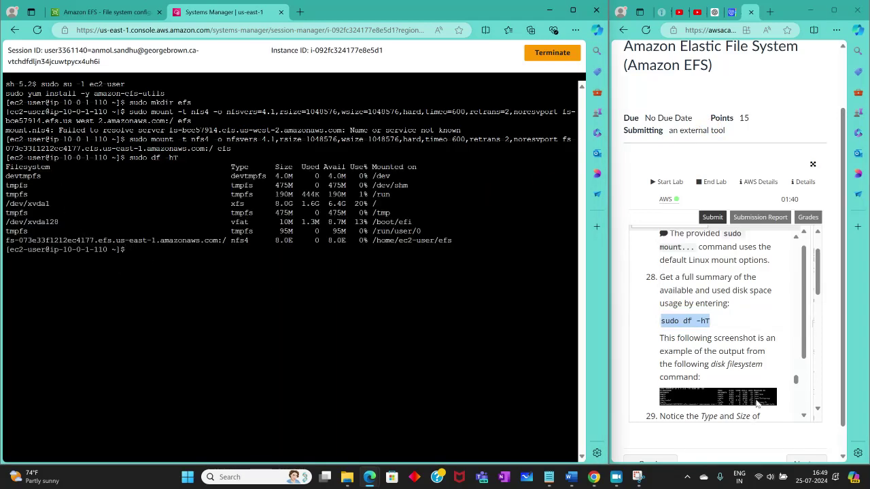
Compare the type and size of the mounted EFS file system in the terminal output with the example in guide step 29
scroll(708, 359, down, 3)
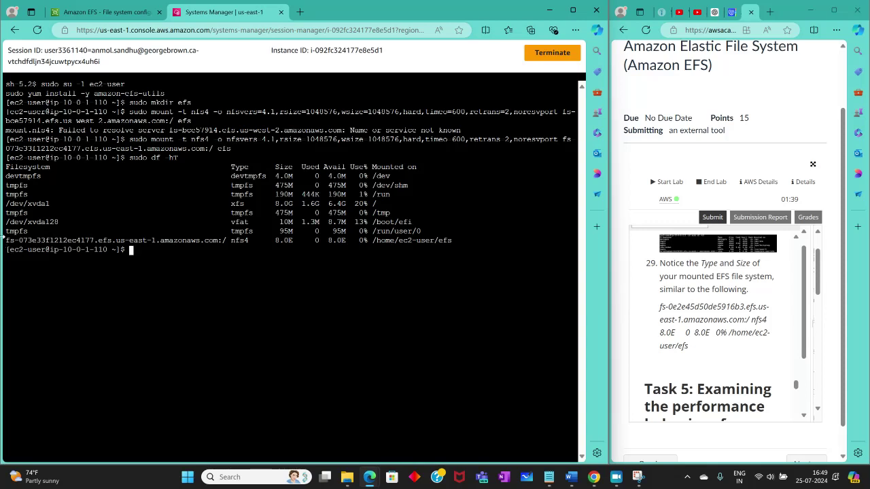
drag(8, 242, 460, 246)
scroll(741, 351, down, 3)
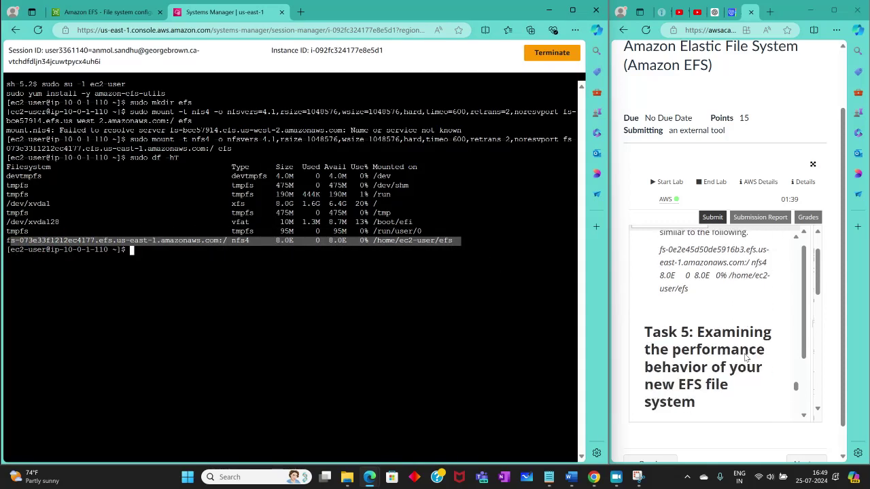
scroll(742, 351, up, 3)
scroll(741, 351, up, 1)
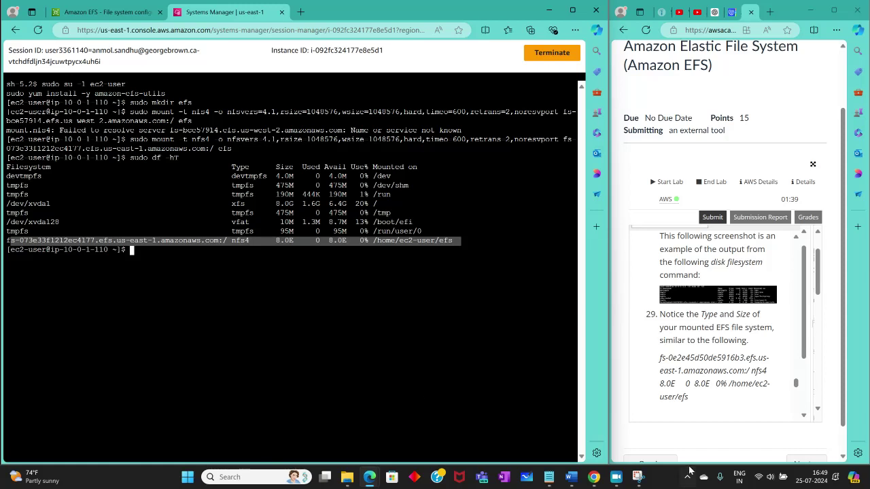
click(616, 477)
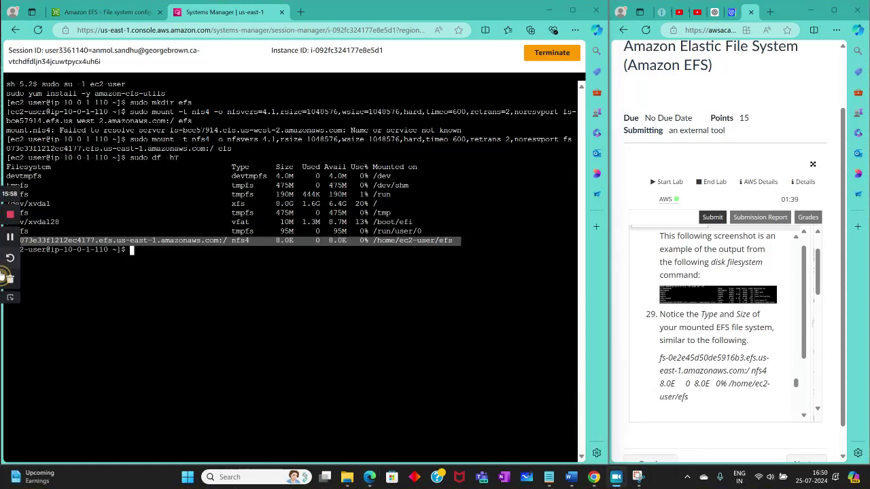
Copy the sudo fio write performance command for a 10G test file from guide step 30 and run it in the EC2 terminal session
scroll(722, 344, down, 5)
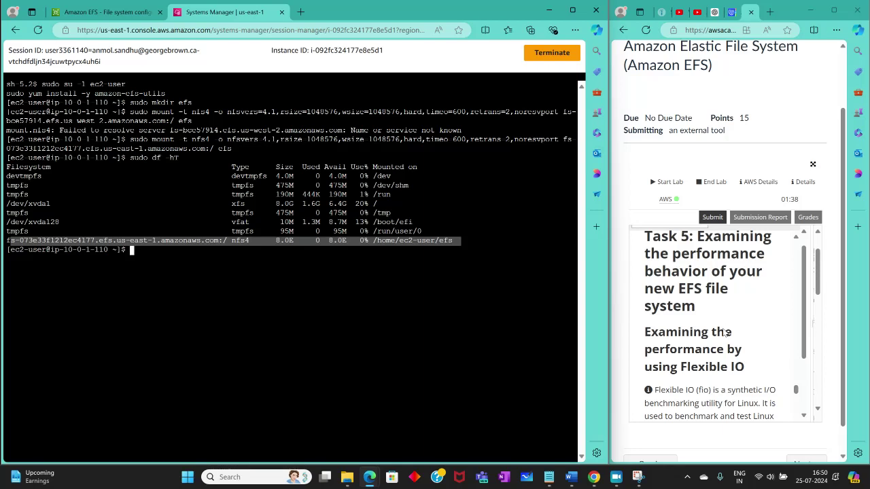
scroll(792, 354, down, 3)
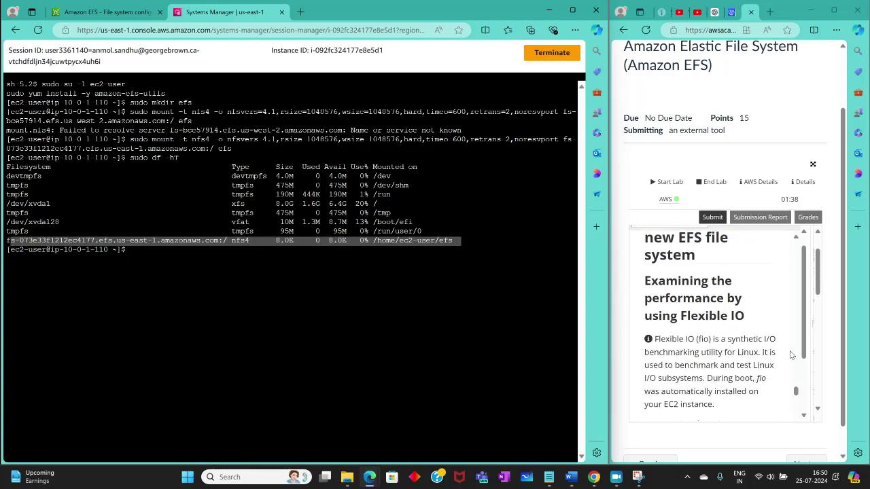
scroll(729, 337, up, 1)
scroll(731, 323, down, 4)
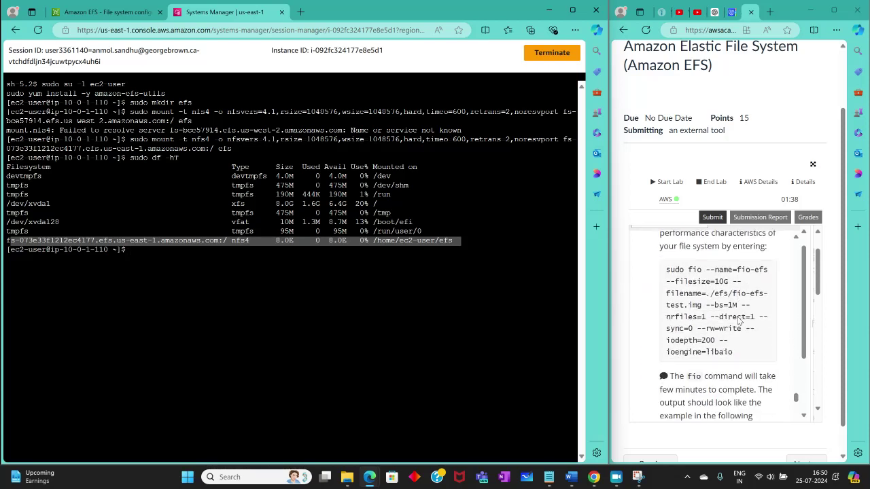
scroll(725, 321, up, 1)
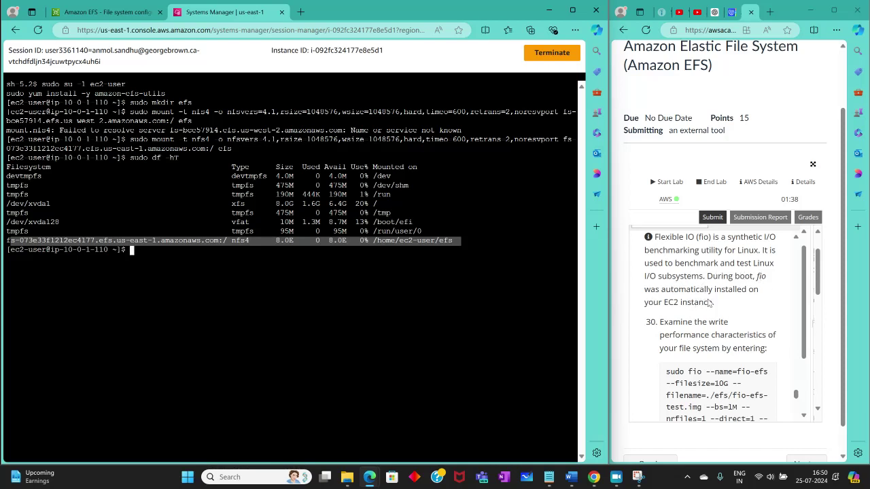
scroll(744, 284, down, 2)
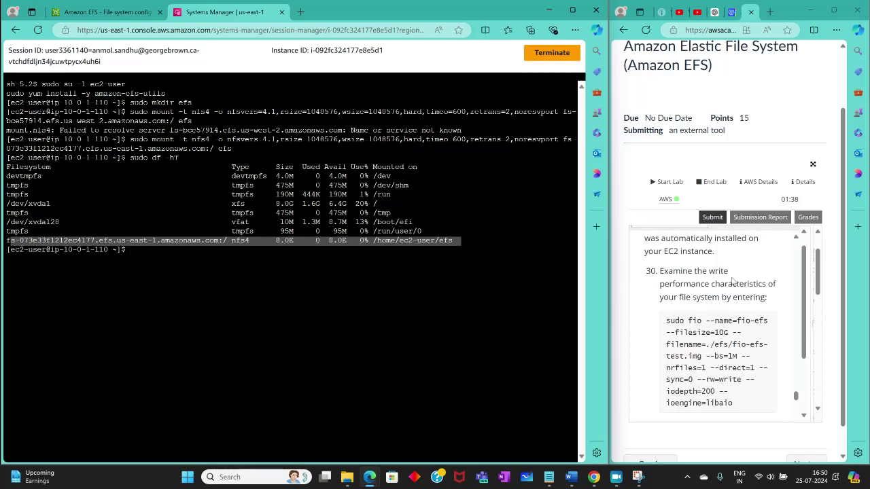
scroll(678, 311, down, 2)
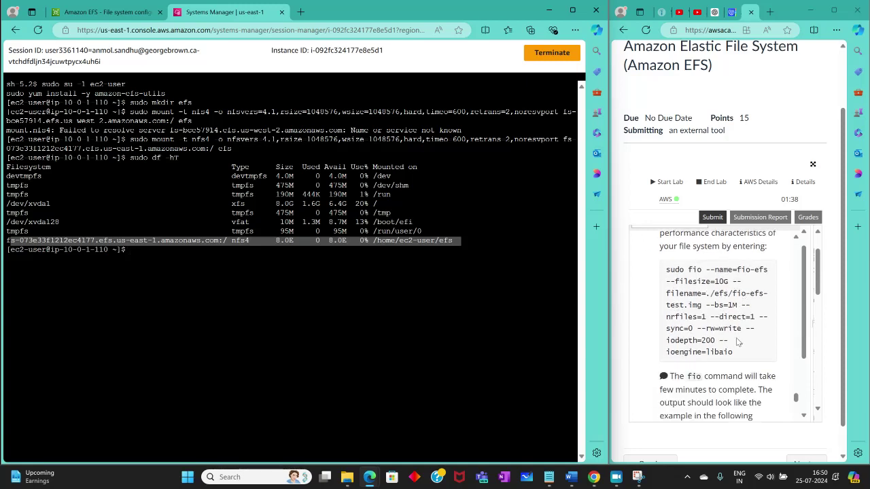
drag(738, 348, 664, 267)
right_click(664, 268)
click(627, 73)
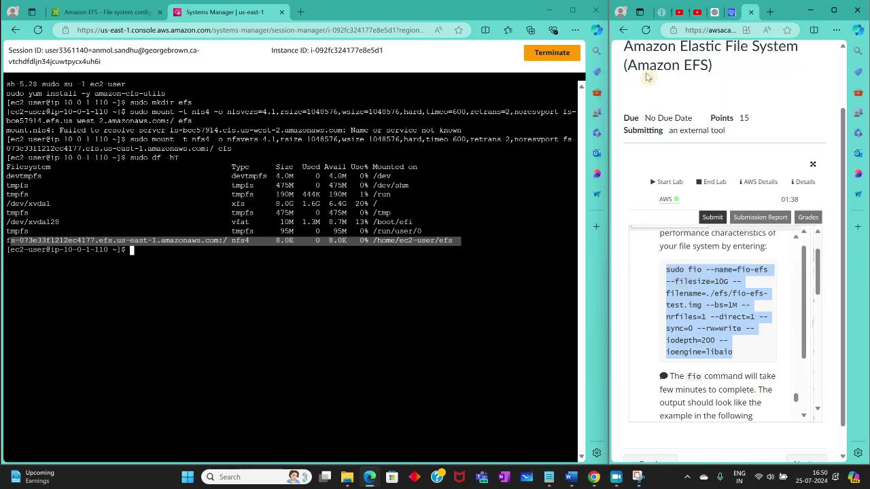
right_click(346, 258)
click(473, 112)
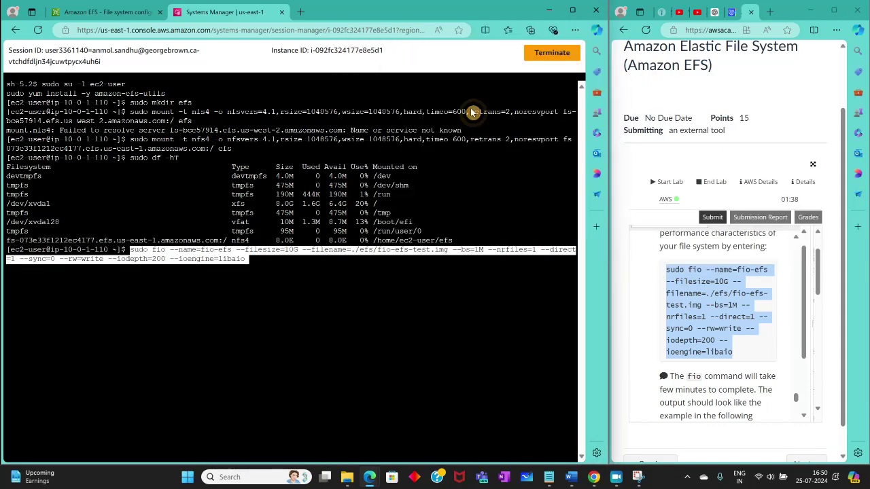
key(Return)
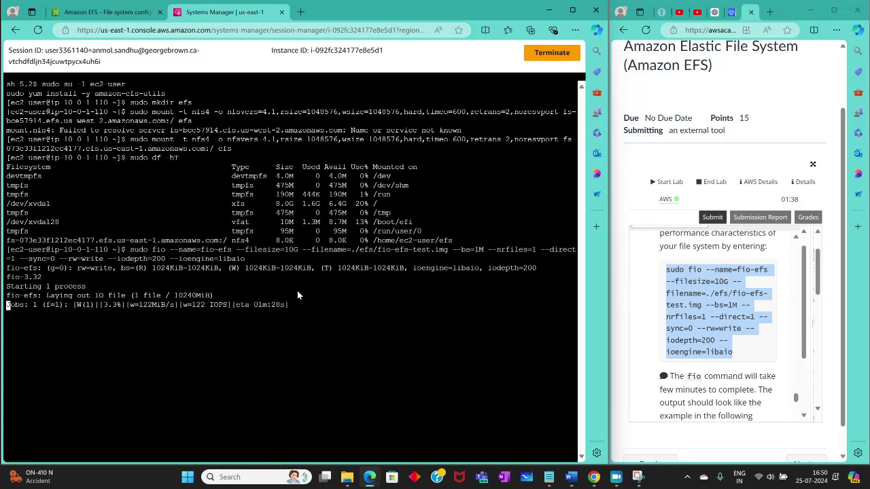
Read the guide's notes and example for the fio output, and examine the WRITE test summary in the terminal
scroll(720, 326, down, 3)
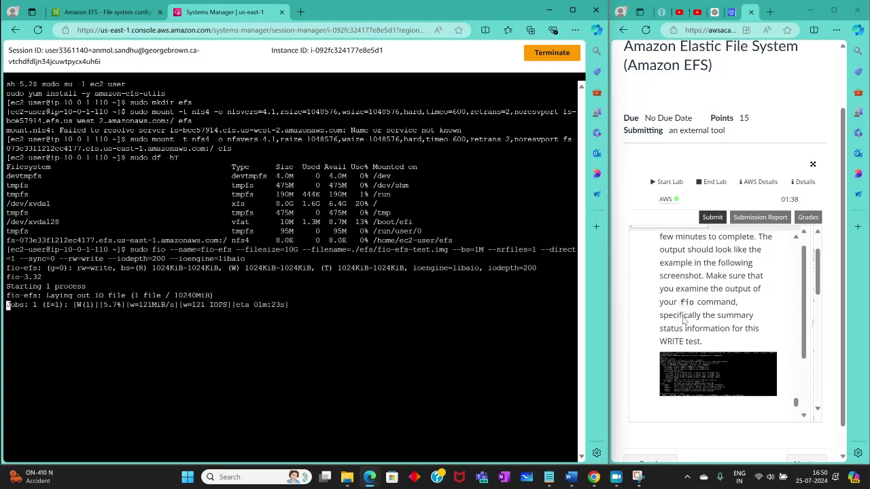
scroll(682, 315, down, 3)
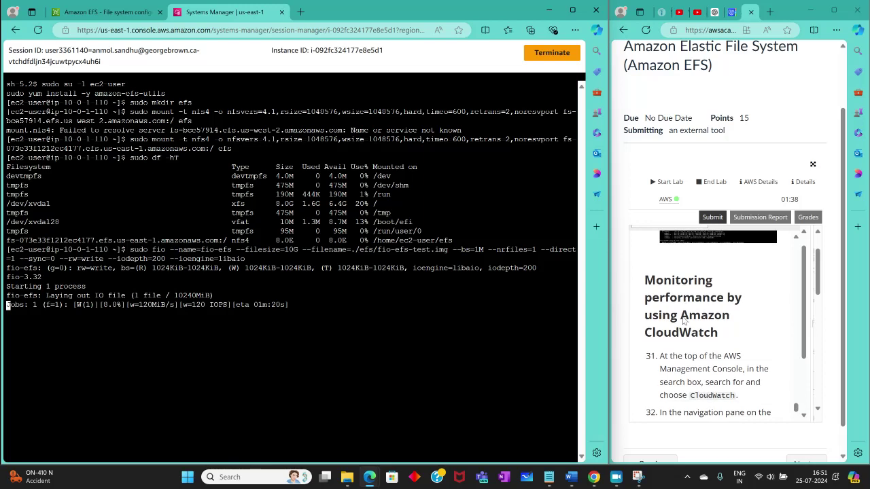
scroll(682, 320, up, 2)
scroll(682, 317, up, 4)
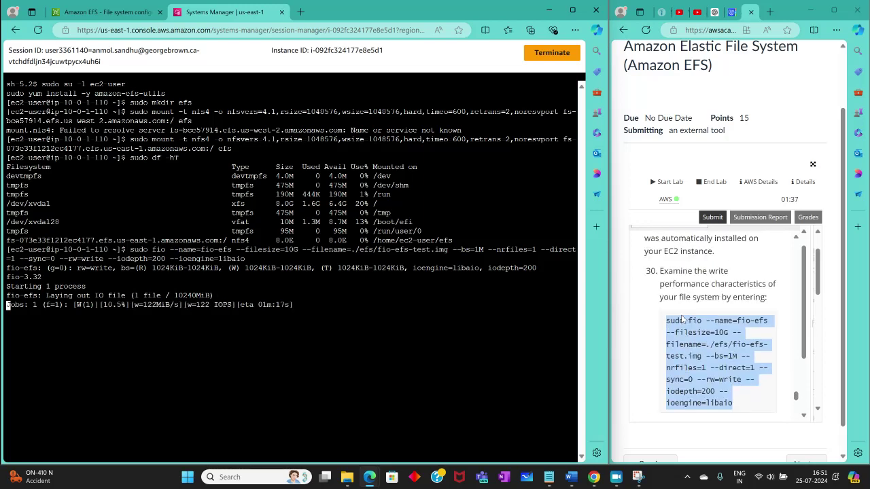
scroll(682, 315, down, 3)
scroll(681, 318, up, 1)
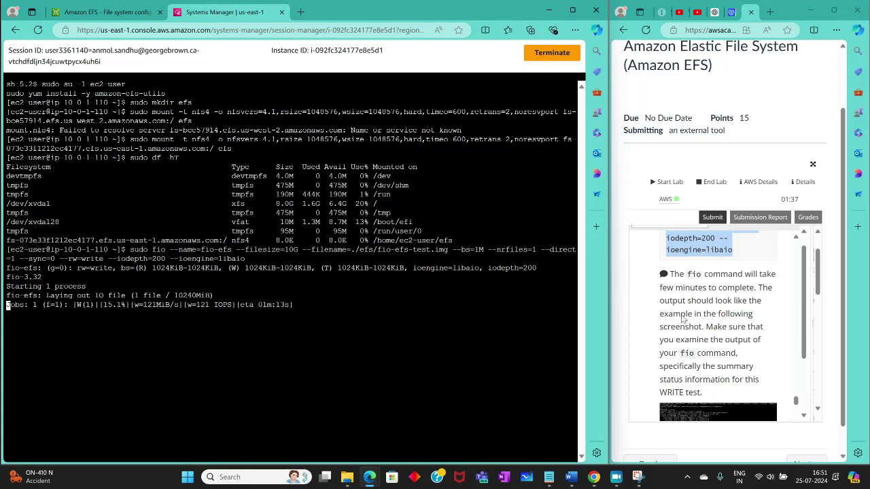
scroll(682, 317, down, 3)
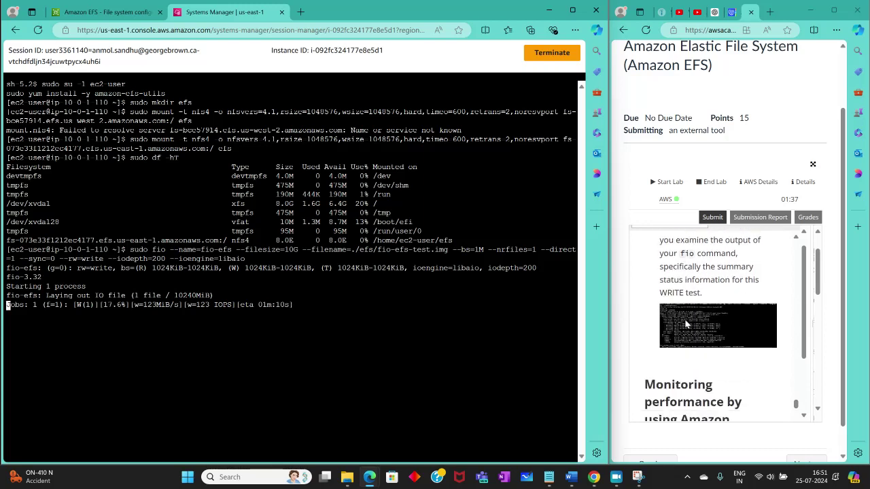
scroll(684, 322, up, 2)
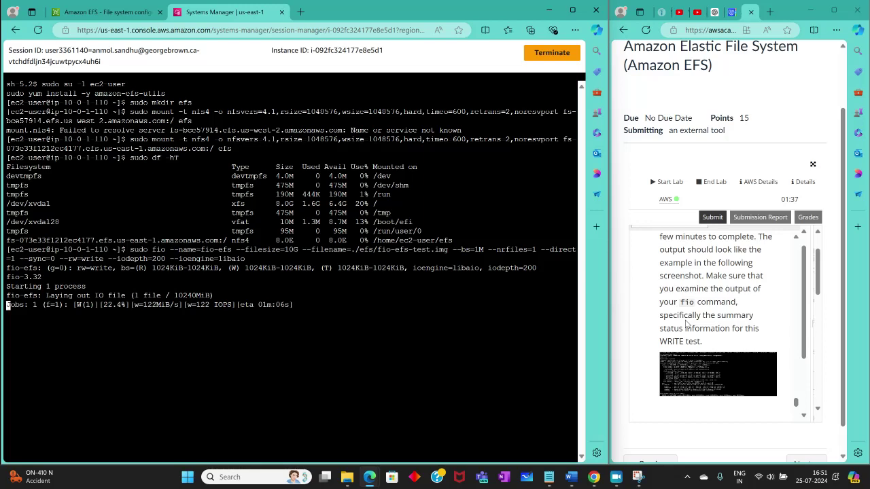
scroll(686, 324, down, 1)
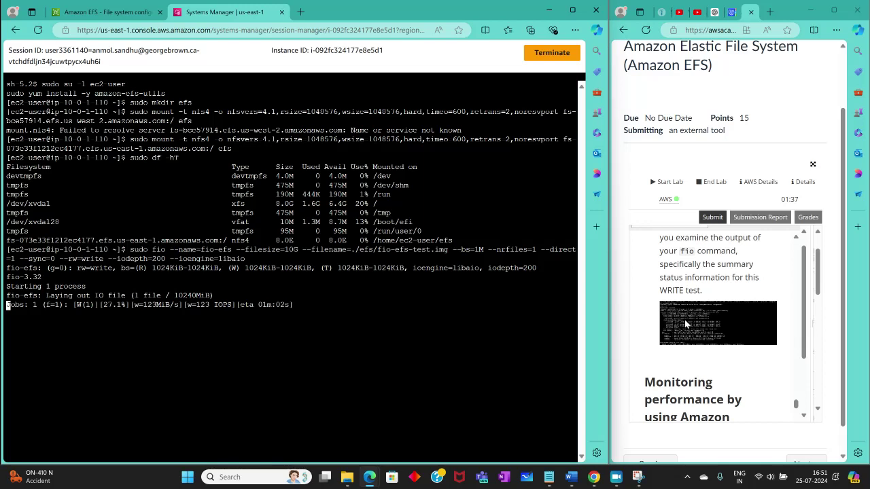
click(636, 478)
click(636, 478)
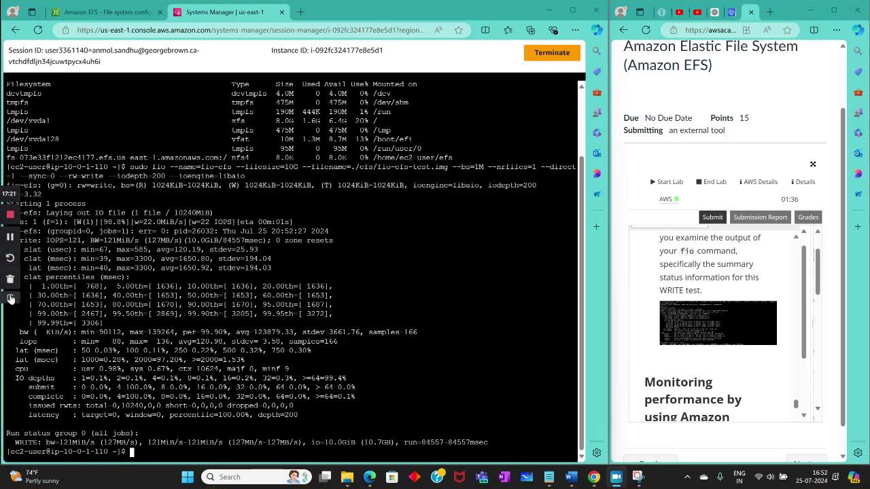
scroll(281, 345, up, 2)
scroll(282, 345, down, 2)
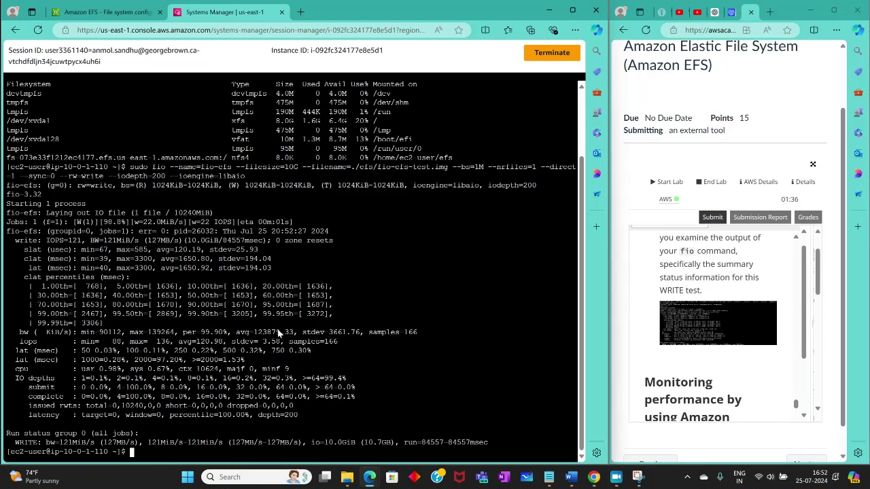
Read guide steps 31 to 35 on CloudWatch monitoring and return to the Amazon EFS console page
scroll(734, 348, down, 3)
scroll(732, 349, up, 1)
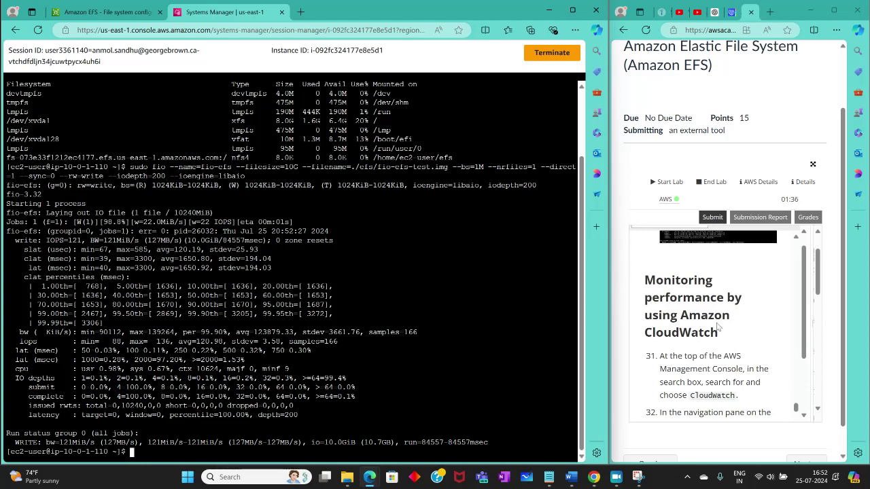
scroll(724, 326, down, 2)
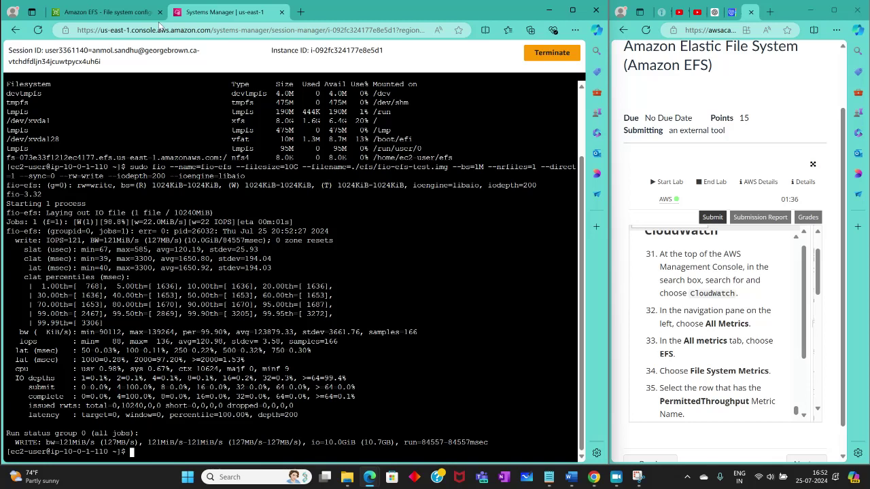
click(112, 12)
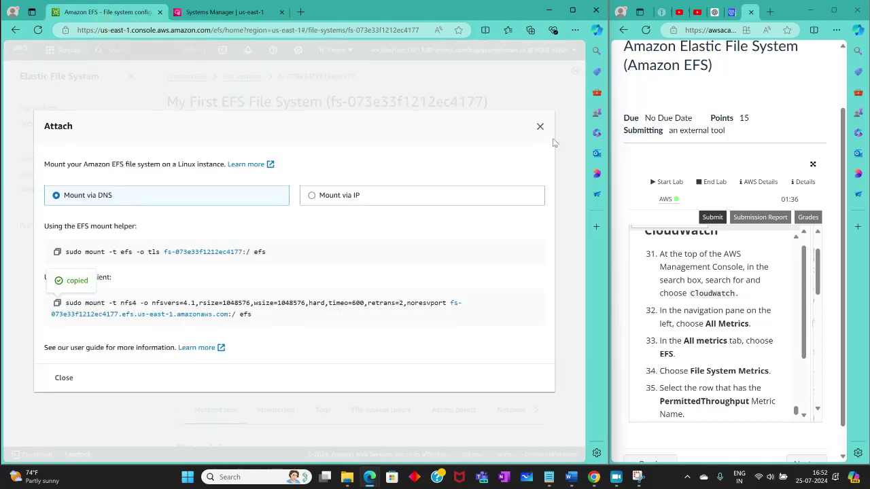
Close the Attach dialog of the EFS file system and open the CloudWatch service in the AWS console
click(540, 127)
click(127, 49)
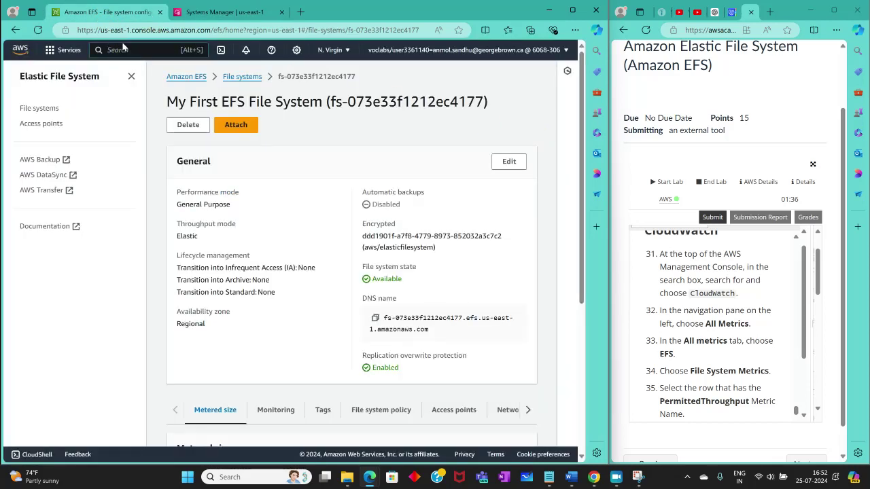
text(cloudwat)
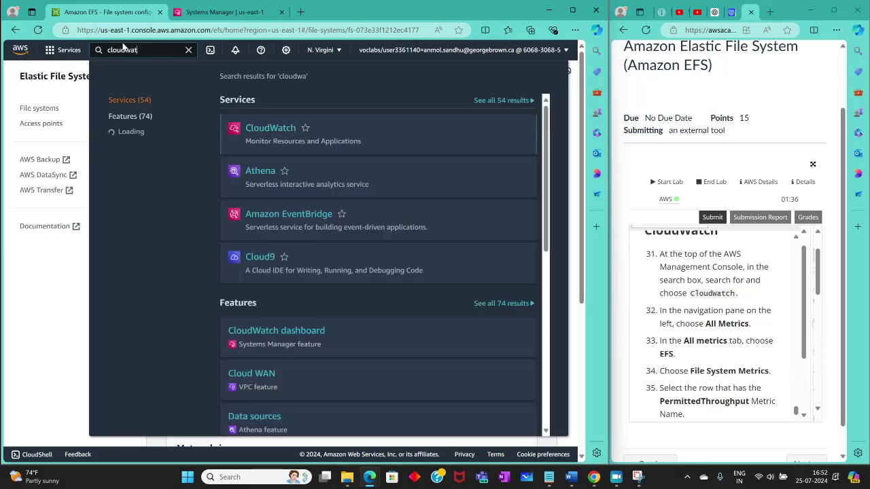
click(270, 128)
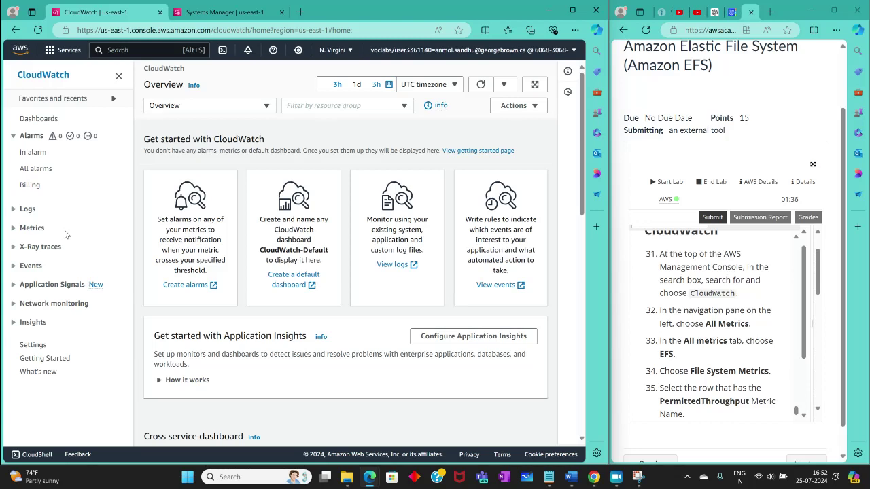
Open the File System Metrics list for EFS under CloudWatch's All metrics
click(29, 228)
click(34, 244)
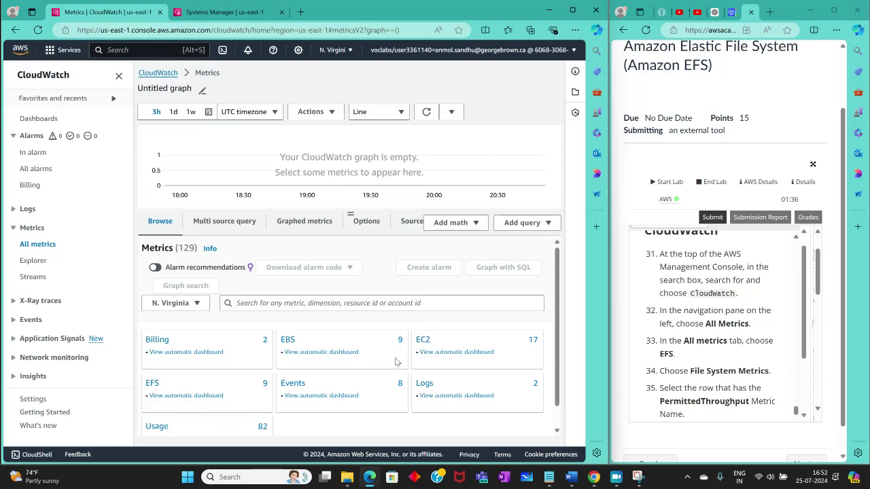
scroll(399, 367, down, 1)
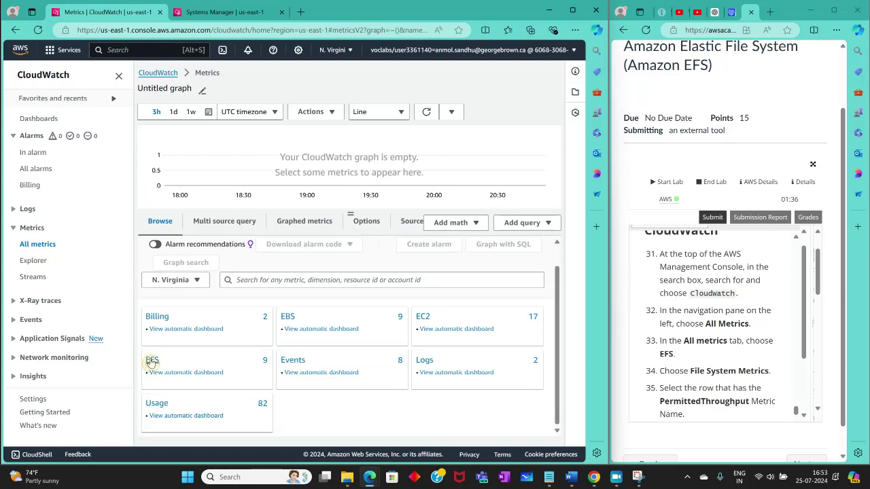
click(152, 360)
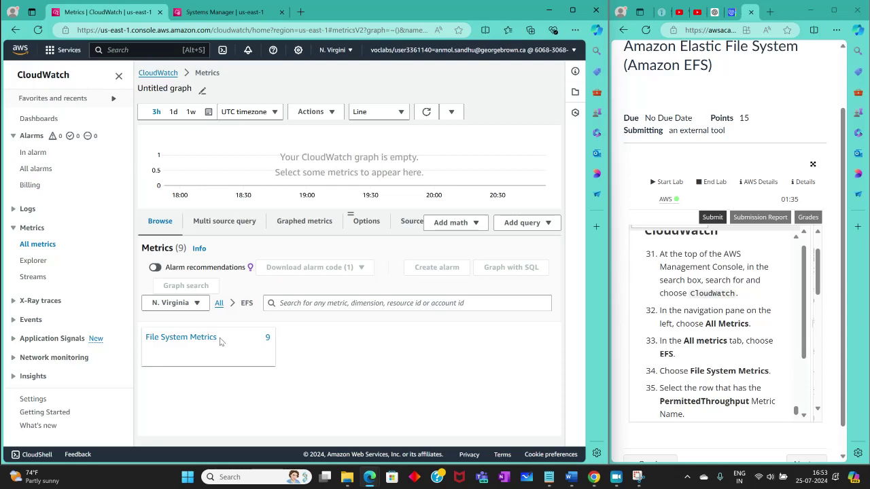
scroll(703, 366, down, 3)
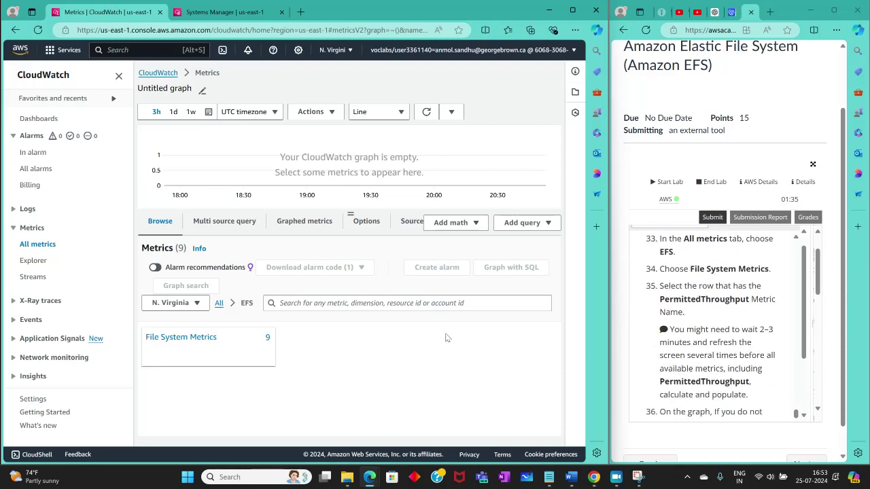
click(174, 347)
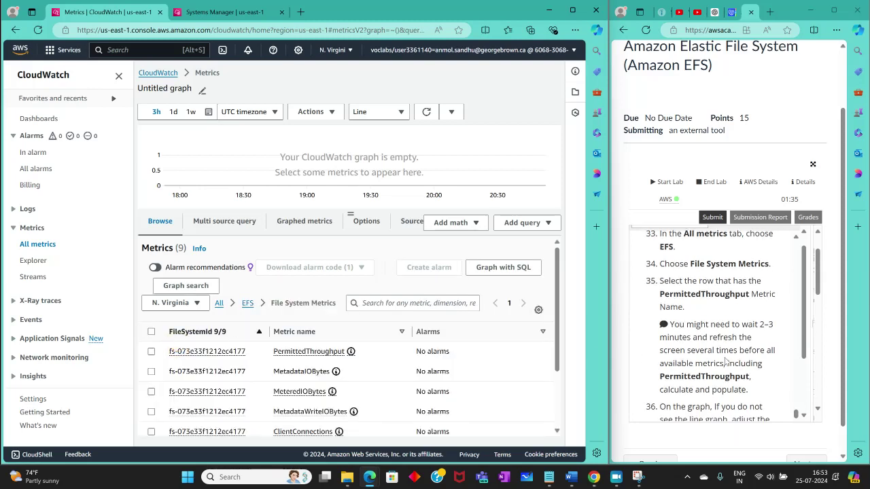
Add the PermittedThroughput metric of the file system to the graph and read guide step 36 on the time range
scroll(724, 362, down, 2)
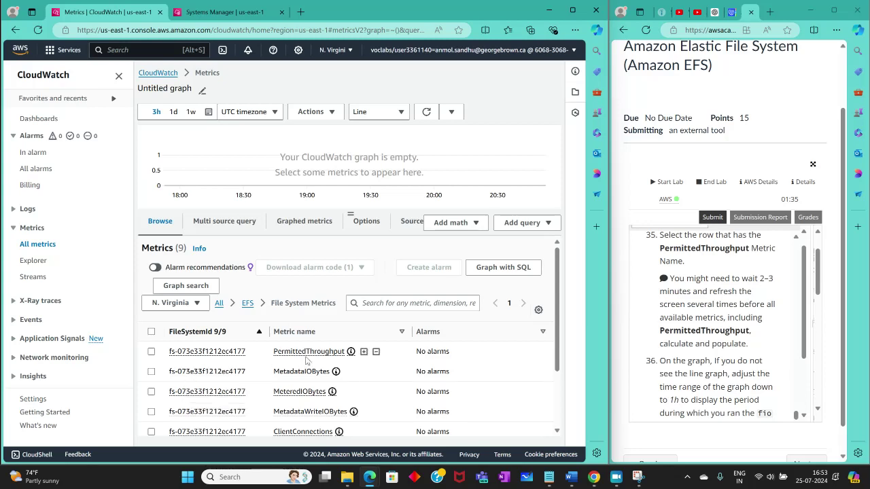
click(151, 352)
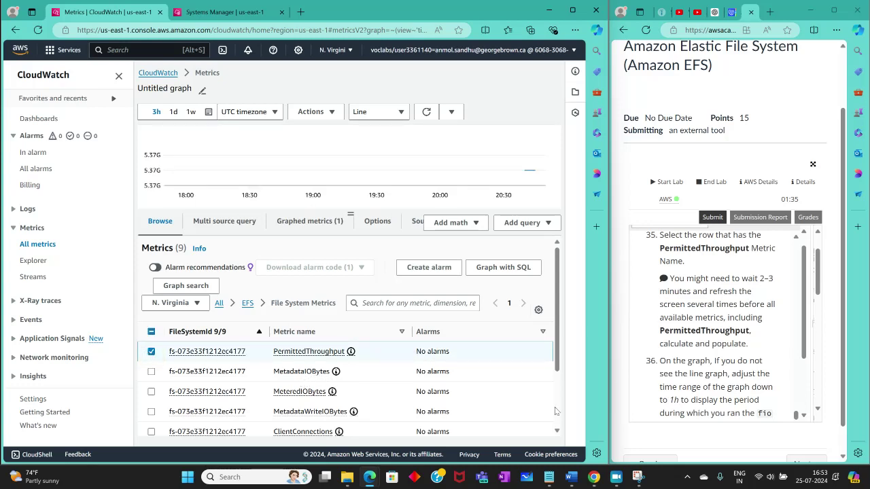
scroll(671, 359, down, 3)
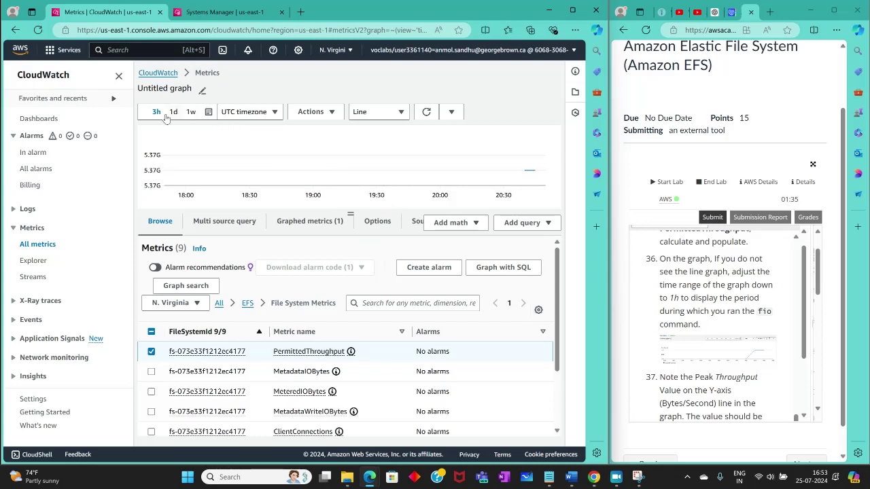
click(208, 112)
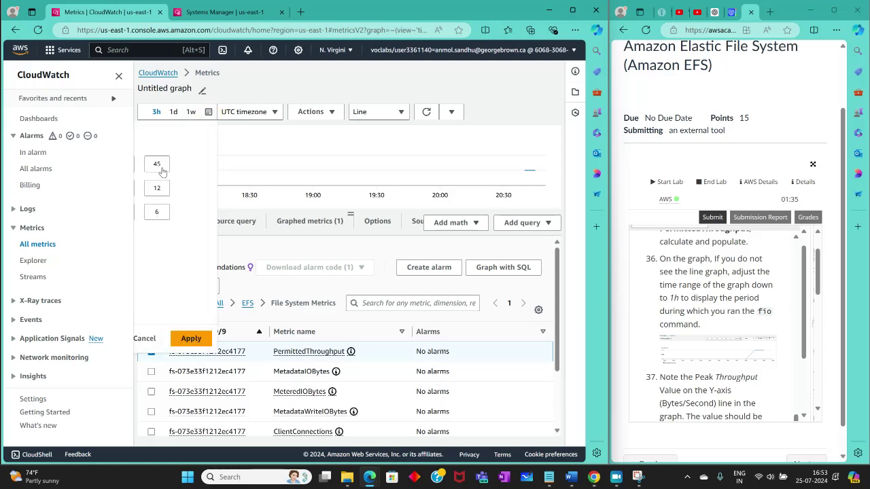
click(159, 212)
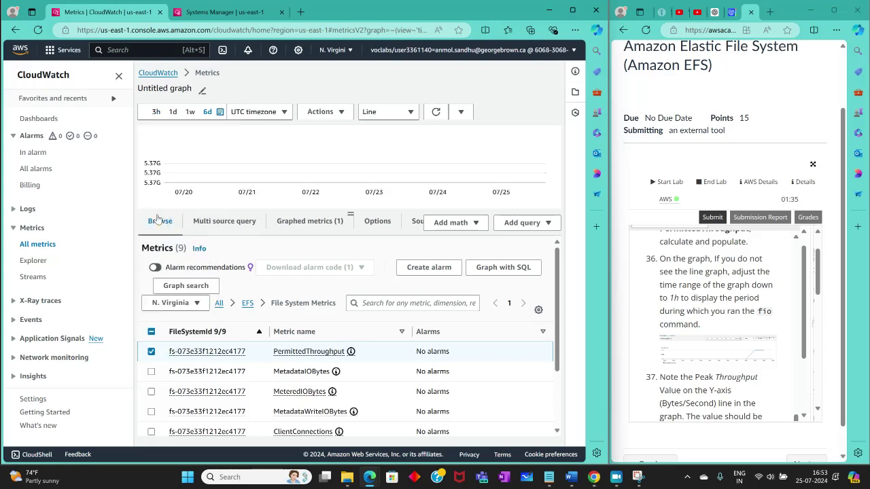
click(156, 112)
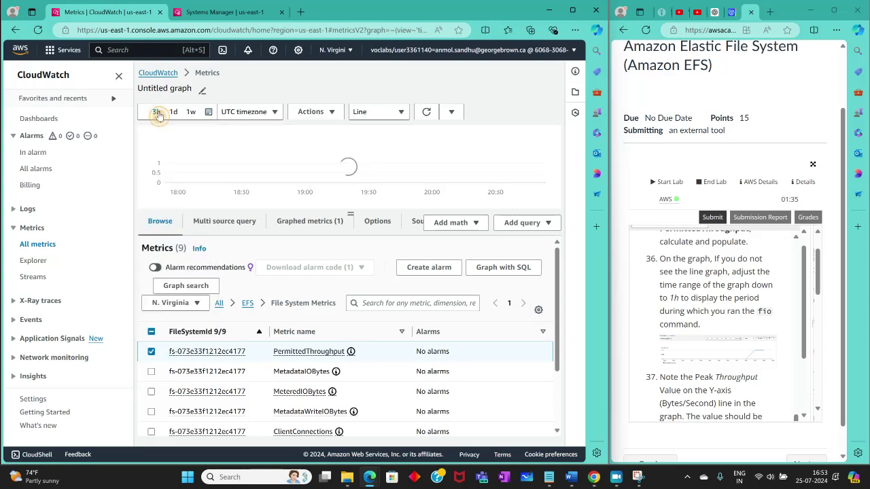
Enlarge the CloudWatch window and set the graph's relative time range to 1 hour, keeping PermittedThroughput selected
click(208, 113)
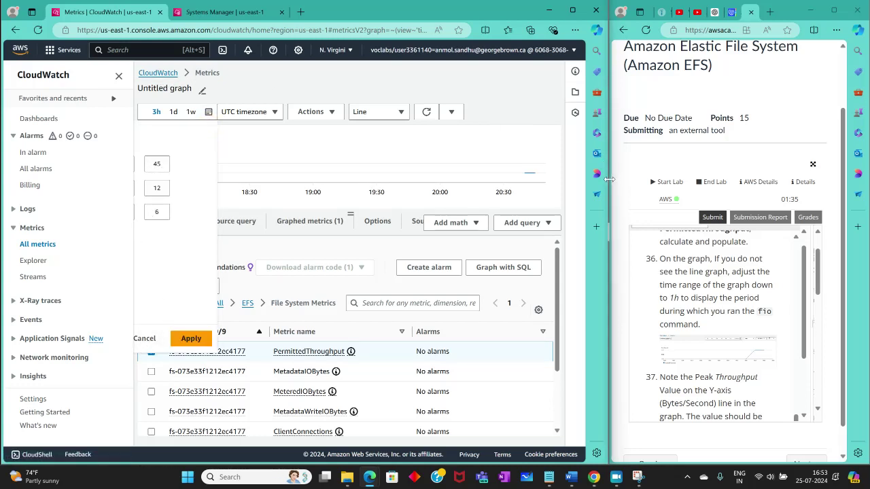
drag(609, 179, 604, 125)
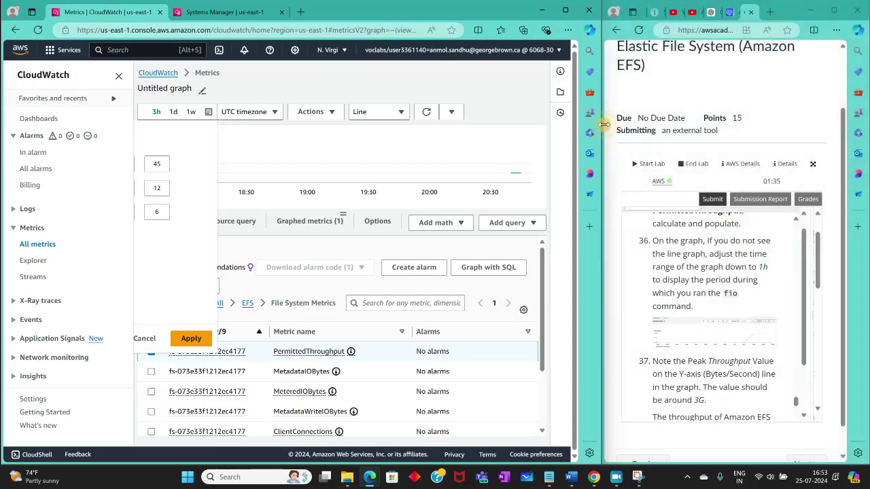
click(565, 10)
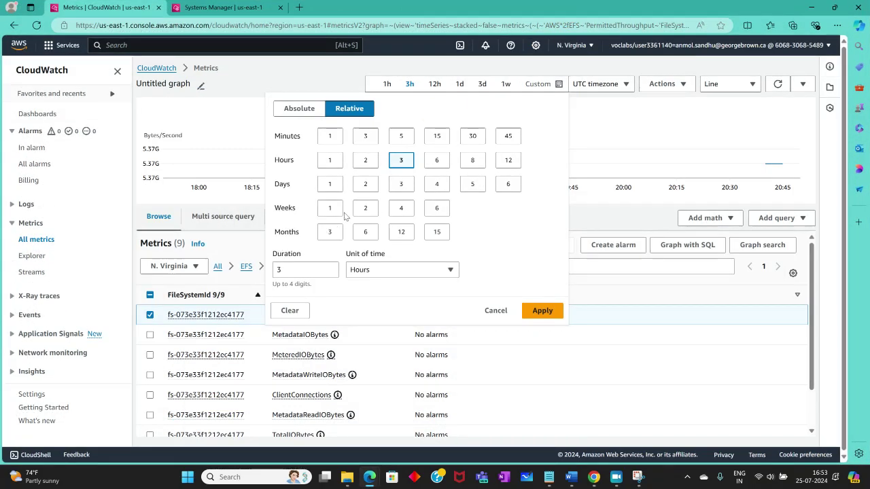
click(325, 162)
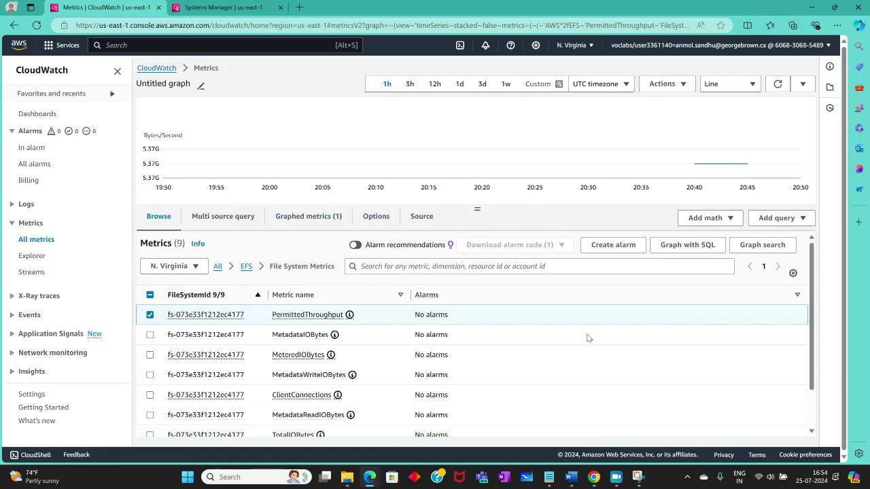
click(150, 315)
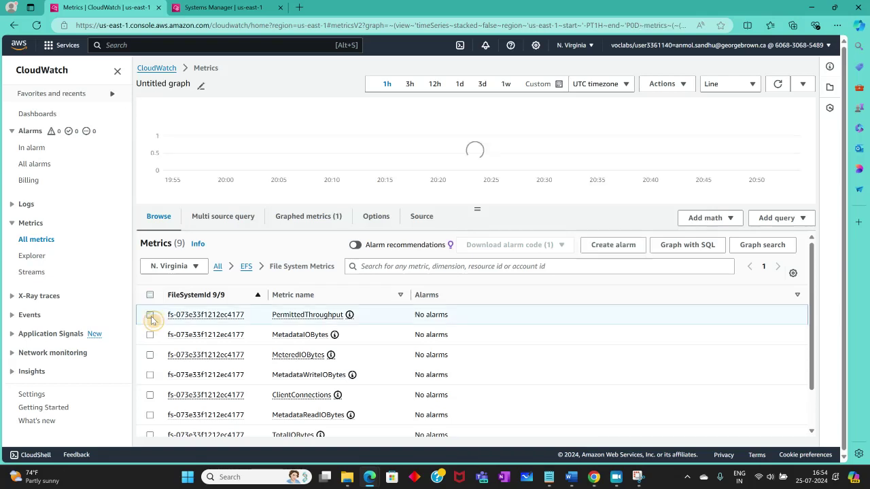
click(150, 315)
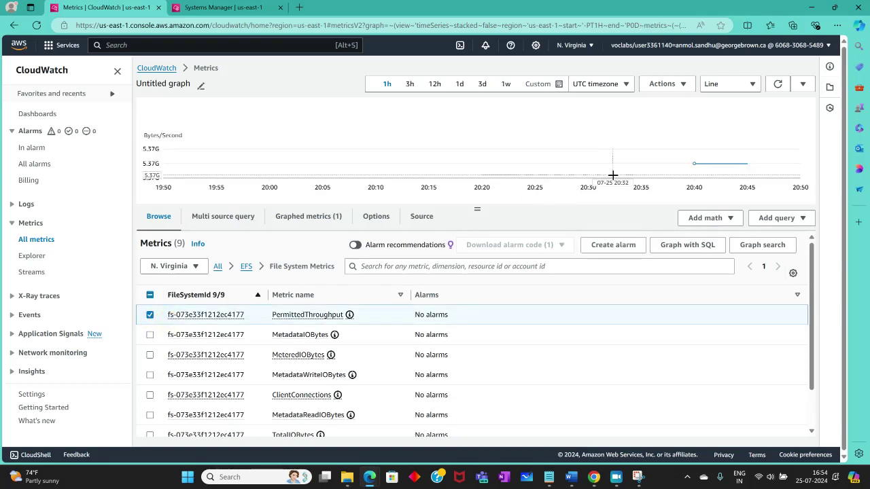
Place the CloudWatch window back beside the lab guide and inspect the graph's PermittedThroughput value against guide step 37
mouse_move(725, 171)
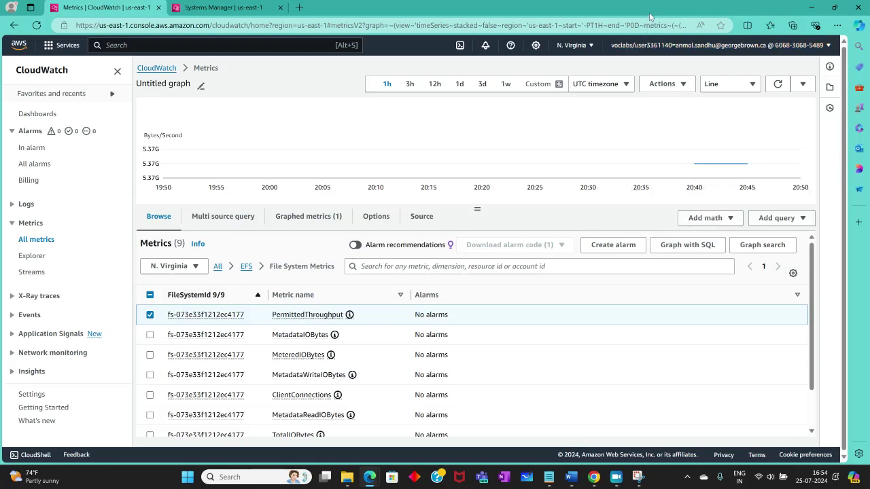
key(super+Left)
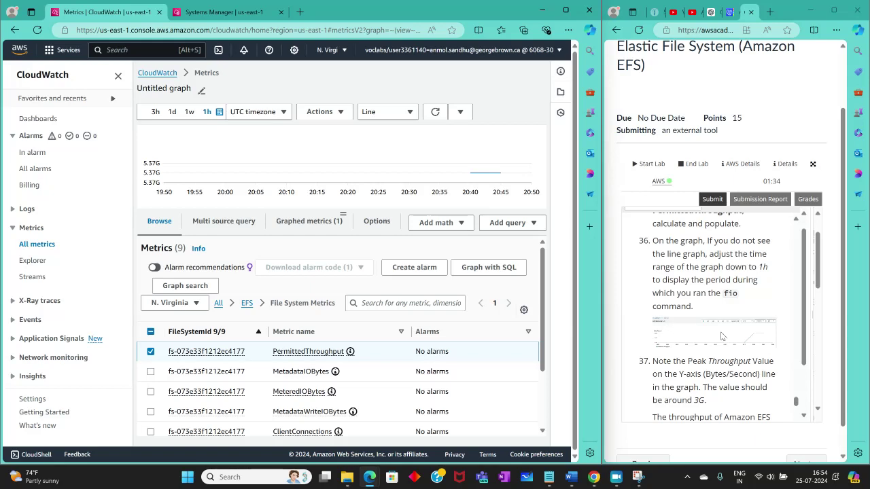
scroll(720, 331, down, 1)
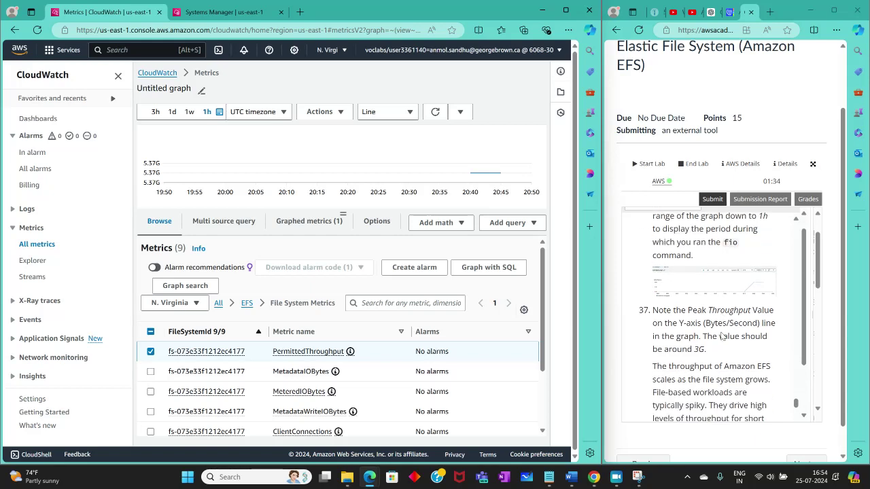
scroll(722, 336, down, 1)
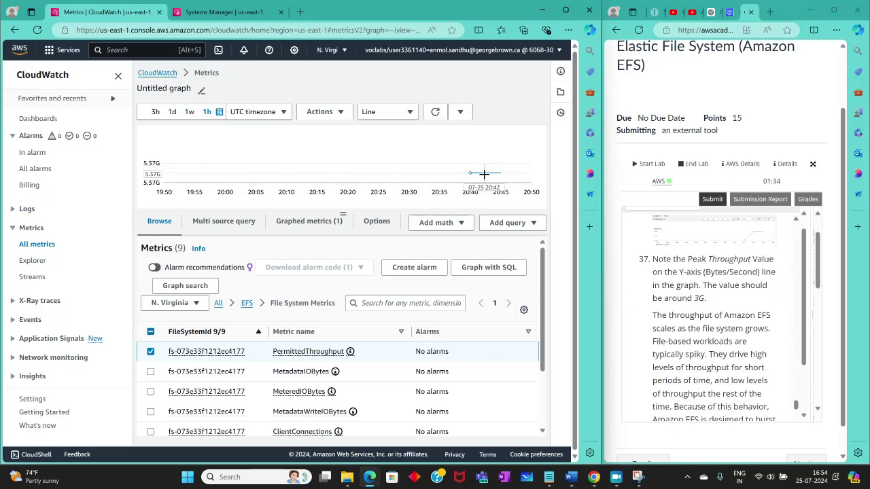
mouse_move(484, 174)
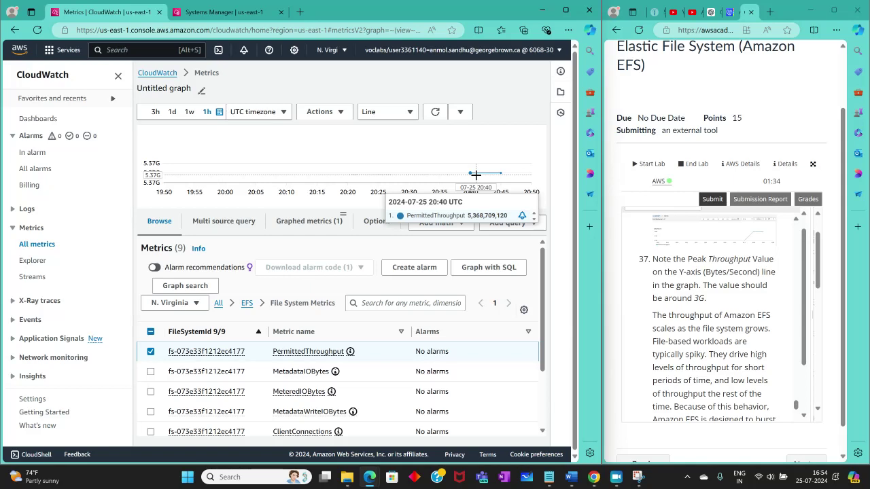
Read guide steps 36 to 43 on peak throughput, switching to DataWriteIOBytes and calculating the write throughput
scroll(708, 309, down, 3)
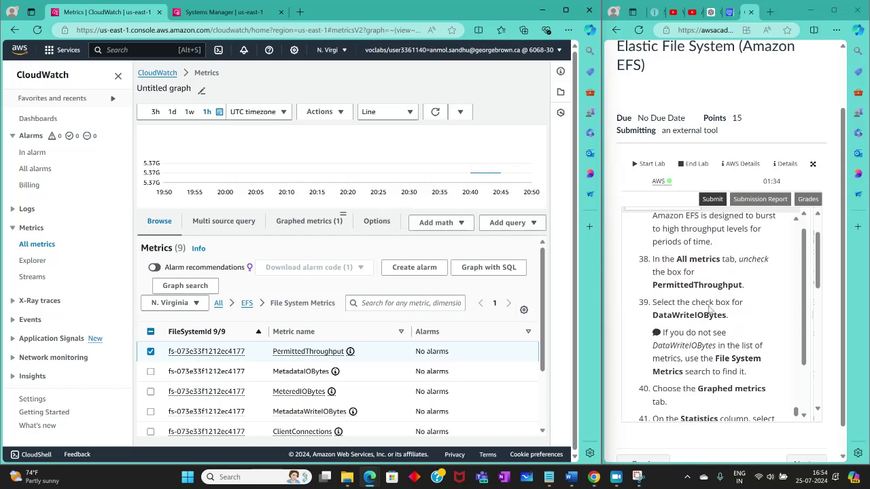
scroll(708, 309, up, 3)
scroll(710, 310, down, 5)
scroll(712, 310, down, 3)
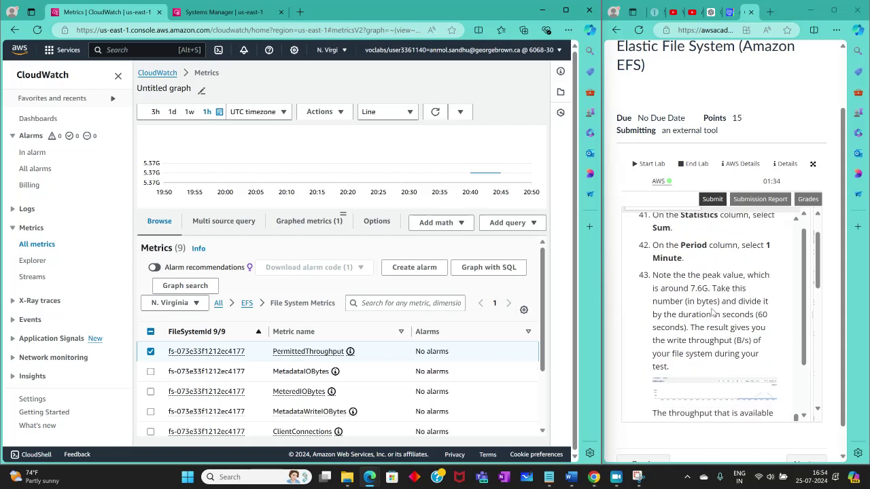
scroll(710, 309, up, 6)
scroll(710, 309, up, 3)
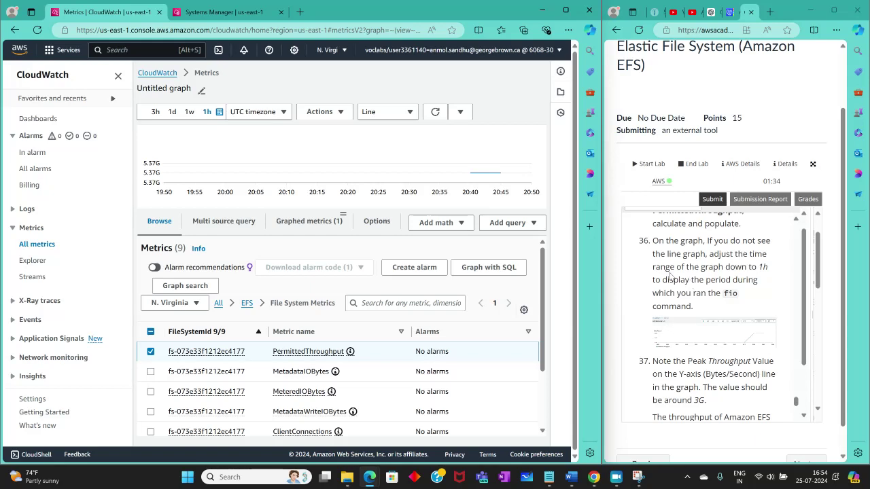
scroll(730, 347, down, 3)
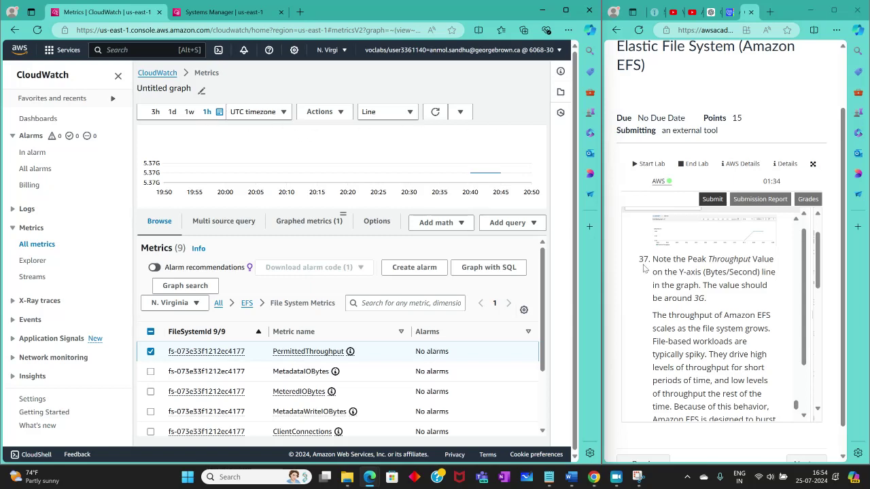
scroll(726, 314, down, 3)
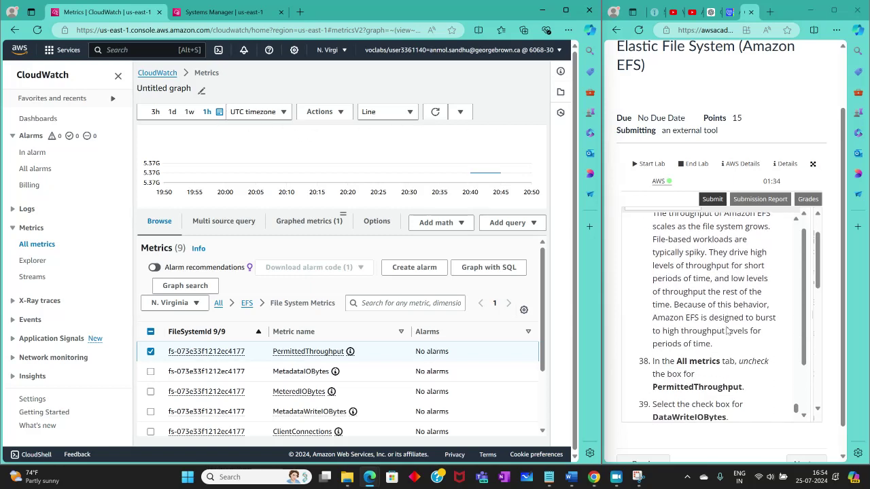
scroll(719, 344, down, 3)
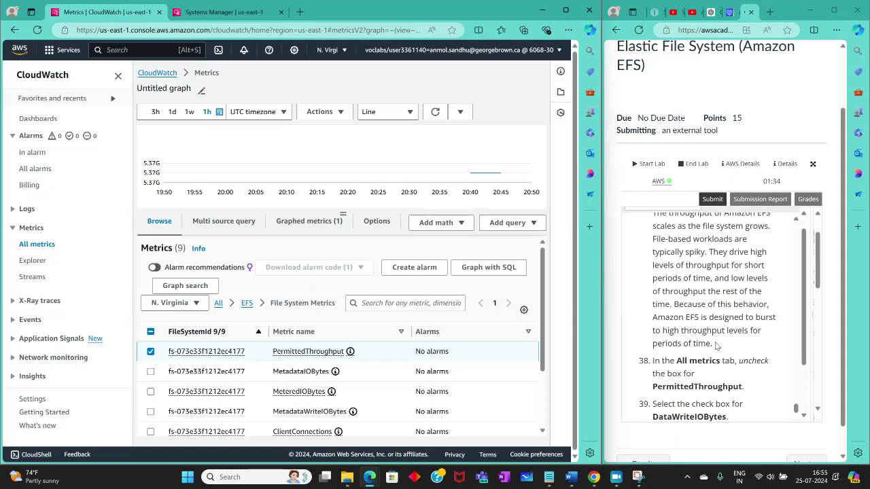
Replace PermittedThroughput with the DataWriteIOBytes metric of the file system on the graph
click(151, 352)
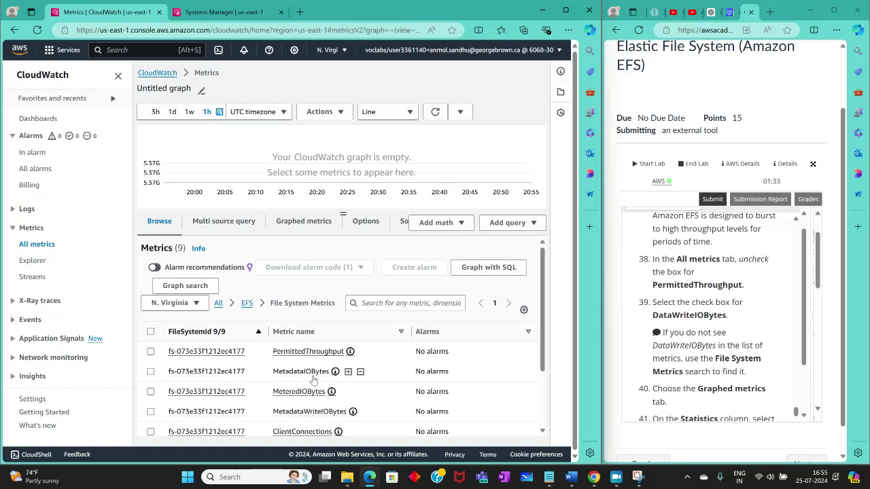
scroll(314, 381, down, 2)
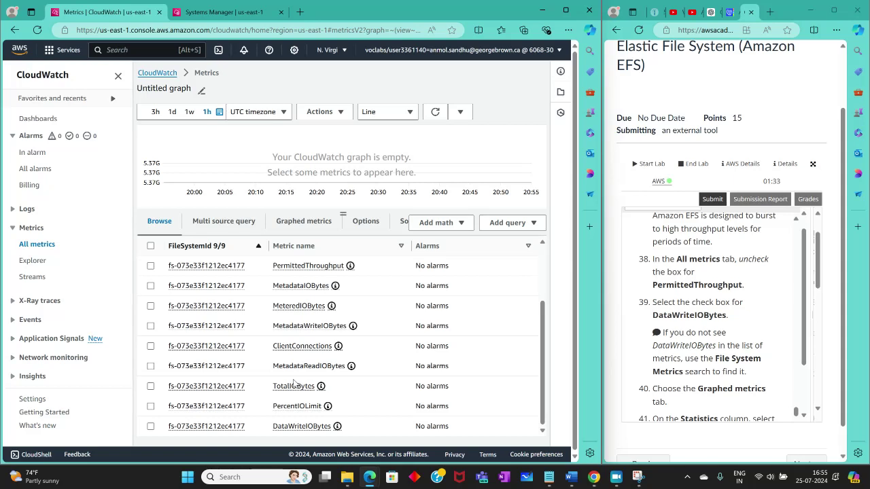
click(151, 426)
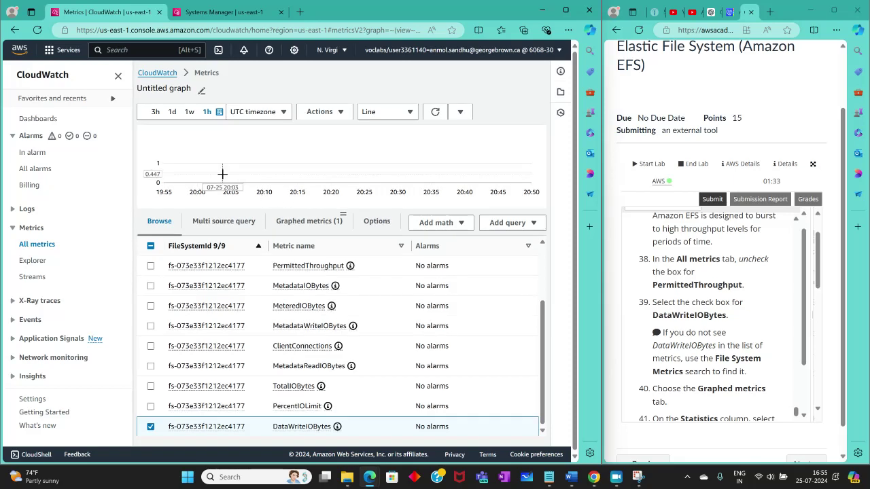
scroll(443, 359, up, 1)
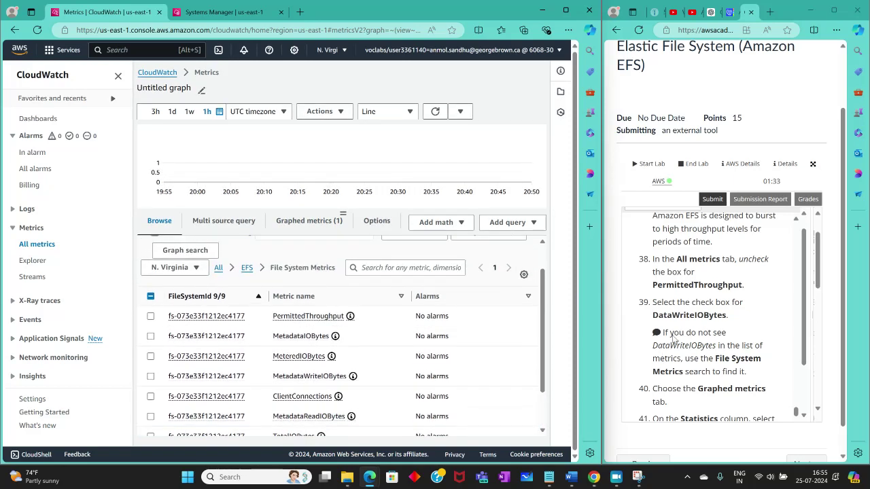
scroll(684, 348, down, 2)
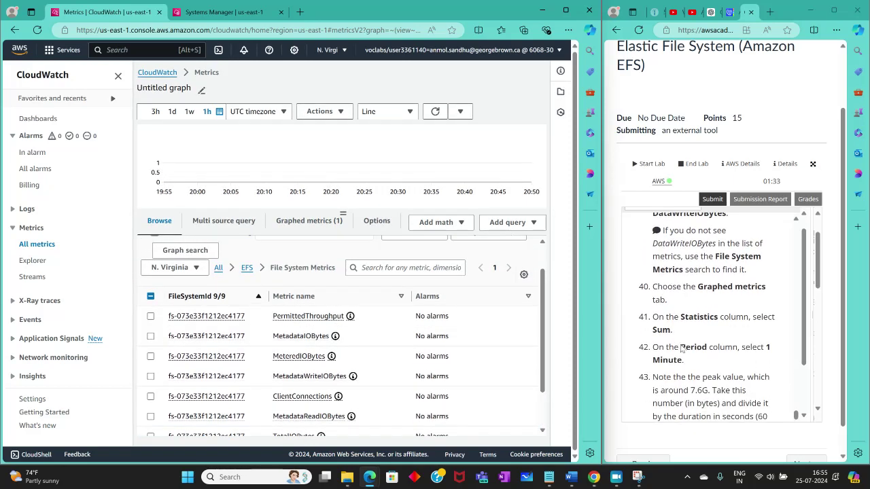
click(304, 221)
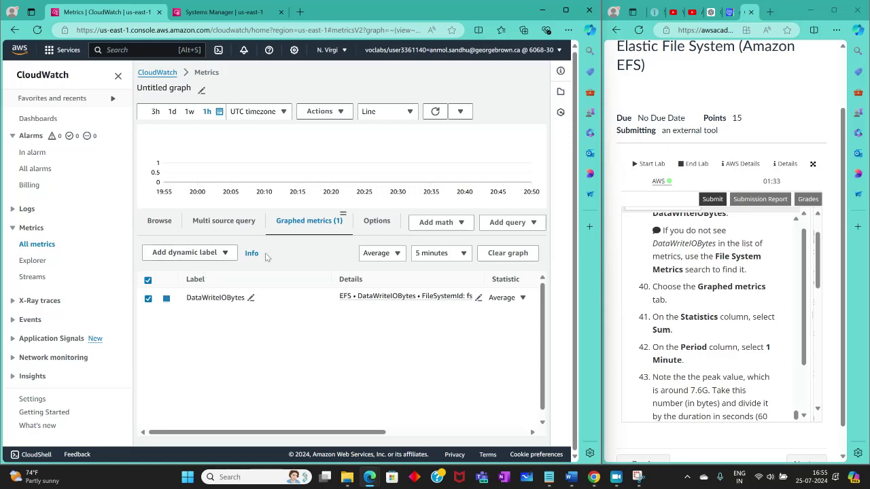
drag(288, 432, 221, 416)
click(521, 299)
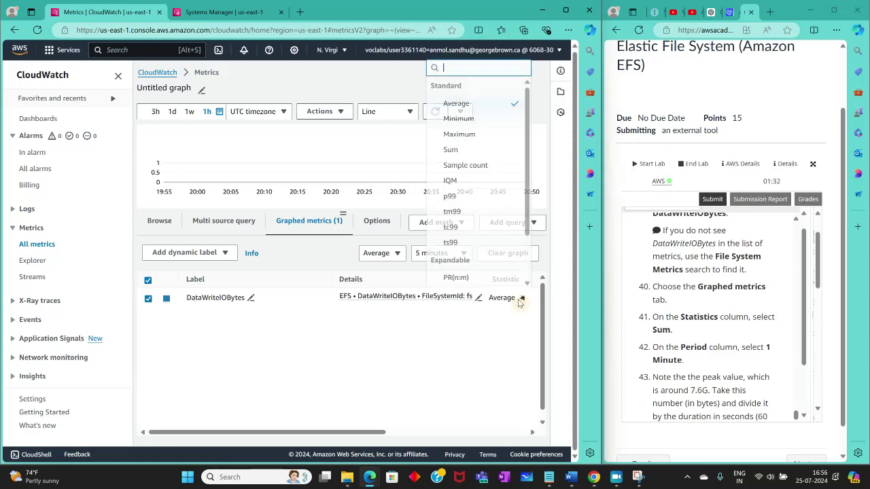
click(520, 301)
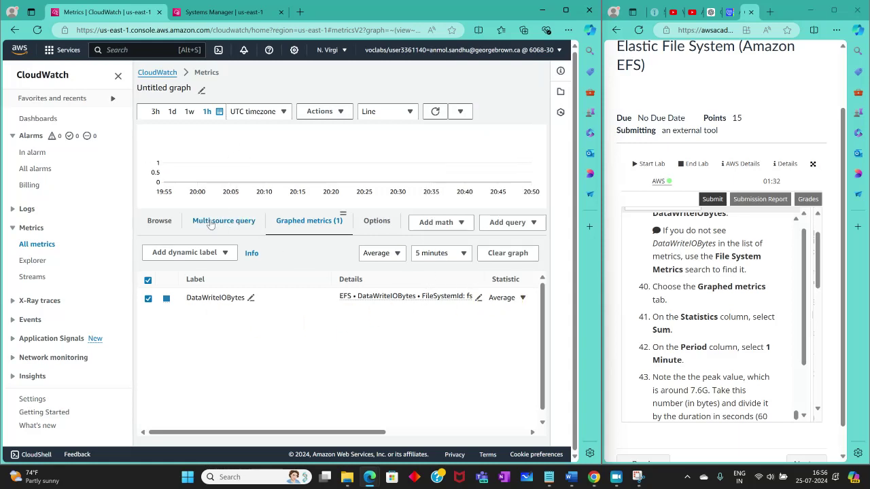
Refresh the graph by removing DataWriteIOBytes, briefly graphing PermittedThroughput, and adding only DataWriteIOBytes back
click(157, 221)
scroll(178, 375, down, 2)
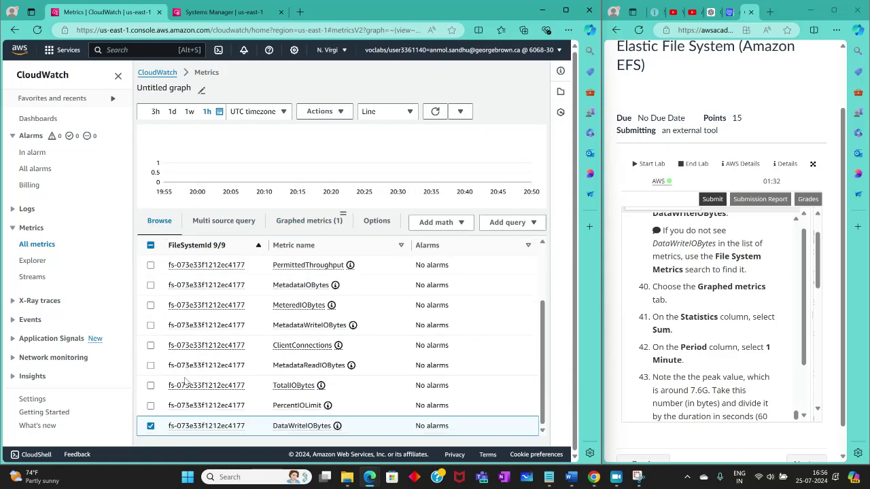
click(150, 425)
scroll(156, 381, up, 3)
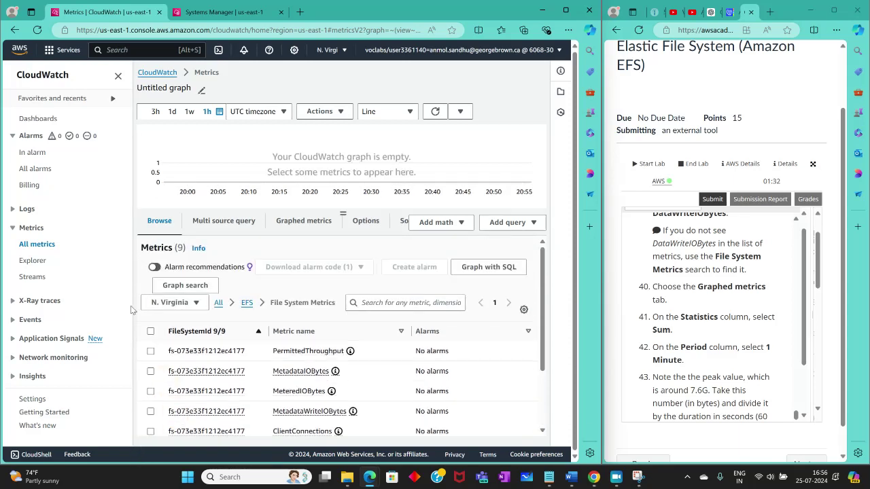
click(151, 350)
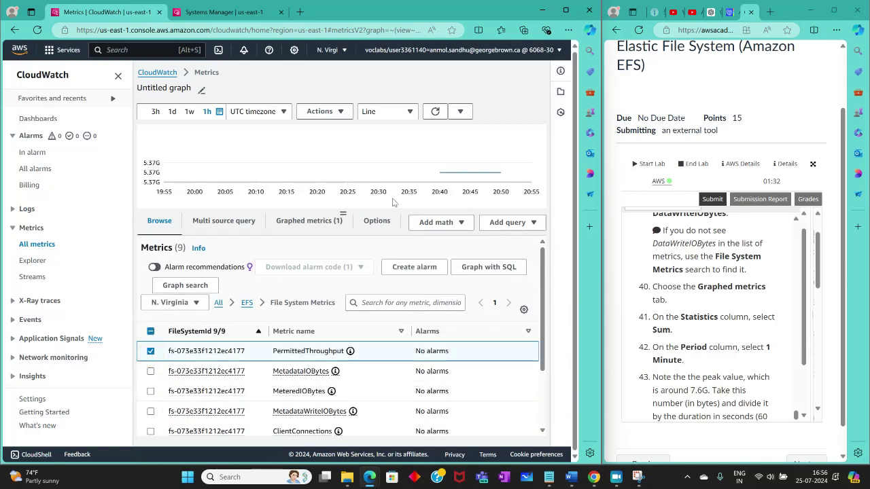
click(150, 350)
scroll(163, 407, down, 2)
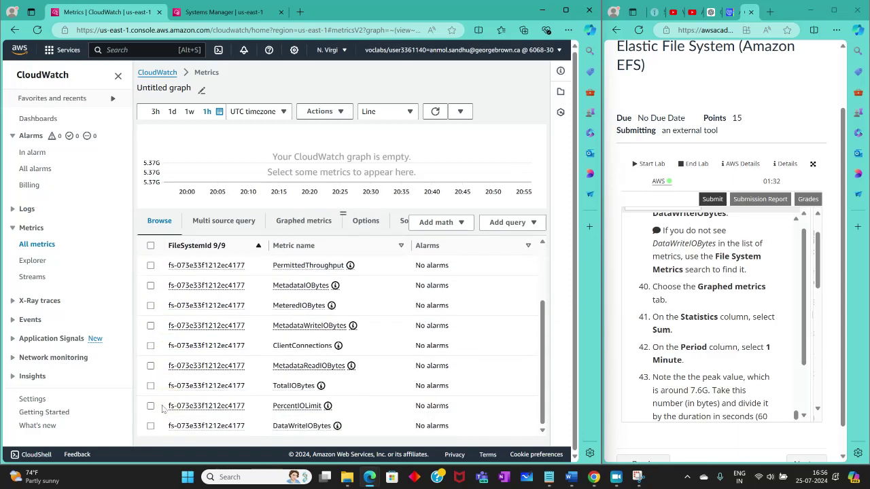
click(151, 426)
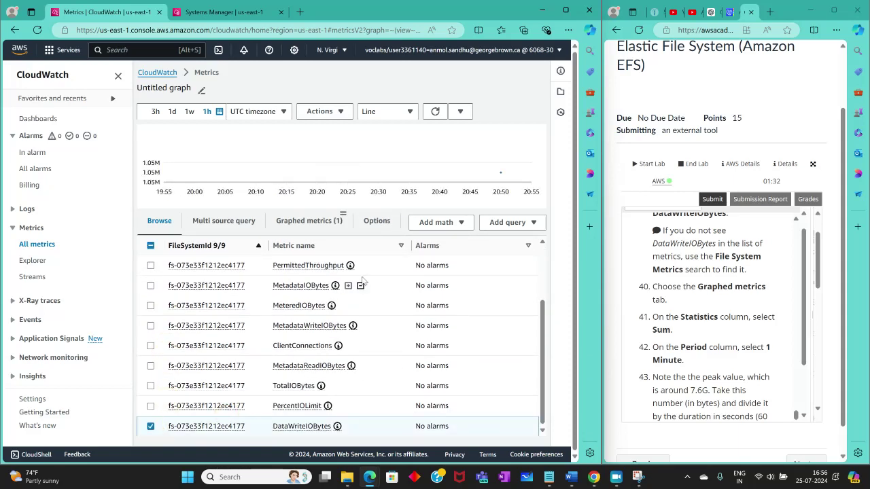
Set the graphed DataWriteIOBytes metric's statistic to Sum and its period to 1 minute
click(299, 231)
click(503, 298)
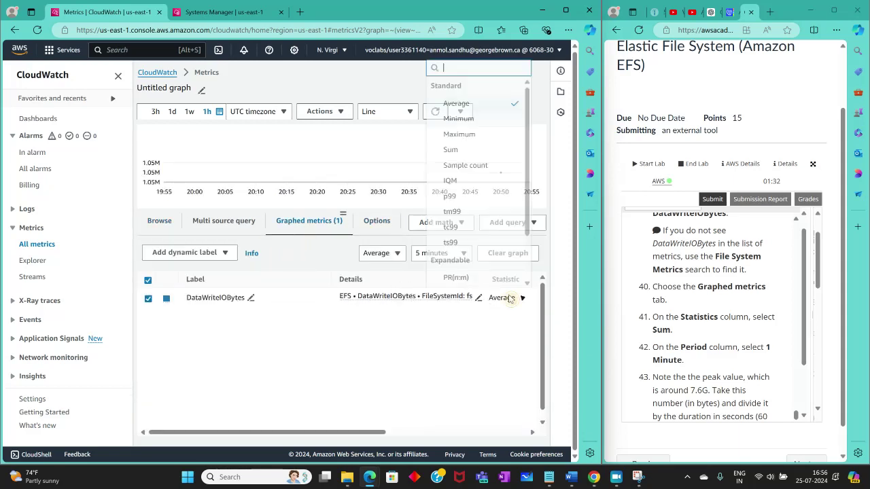
click(451, 150)
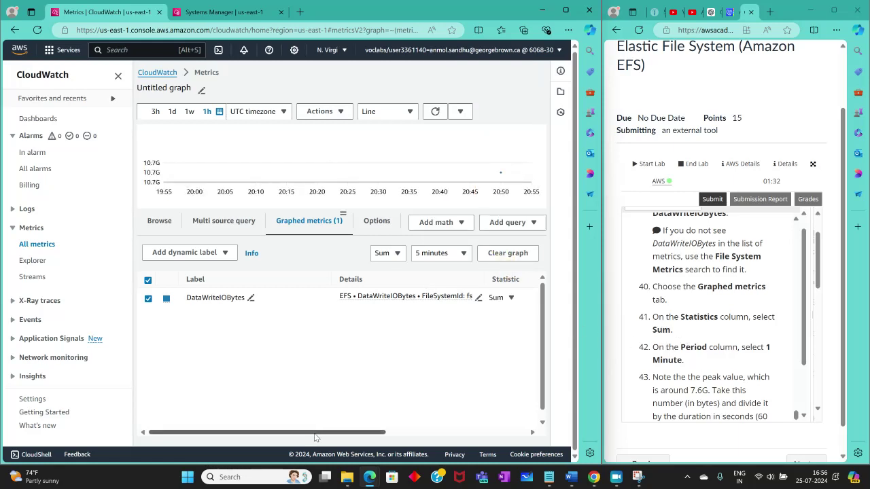
drag(316, 433, 441, 433)
click(392, 297)
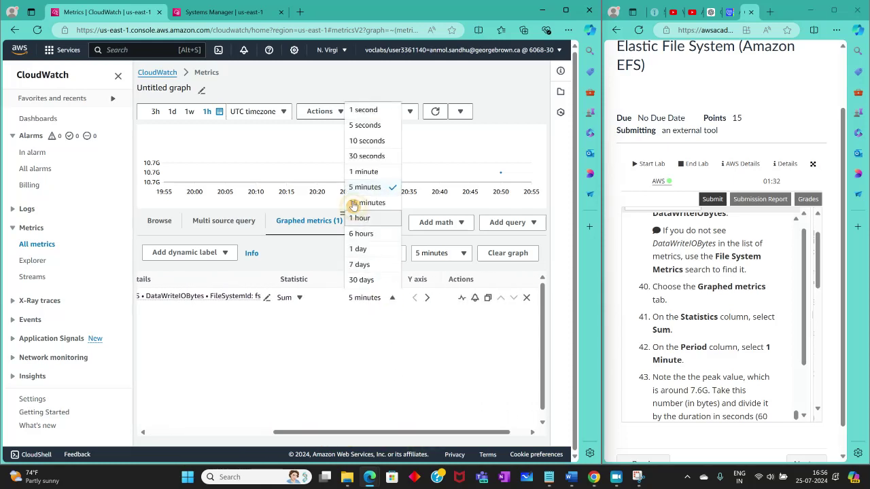
click(358, 171)
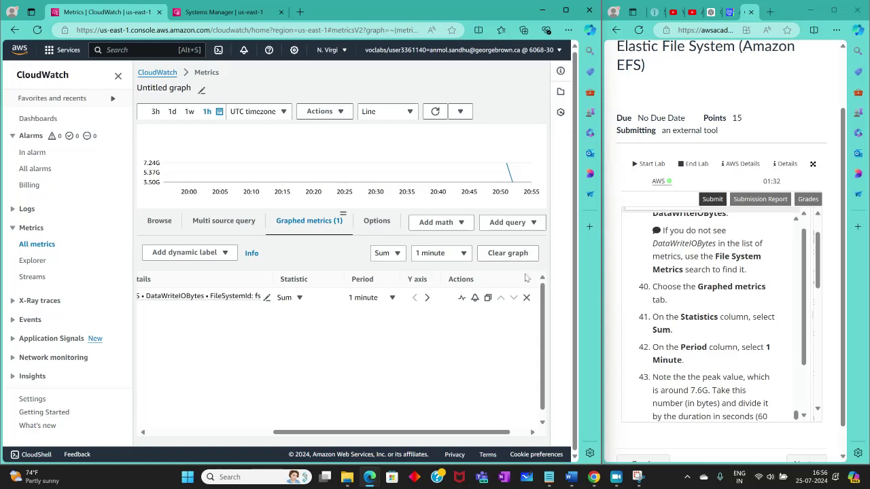
Inspect the graph's peak DataWriteIOBytes value against guide step 43 and read the closing notes on throughput and access points
scroll(718, 303, down, 3)
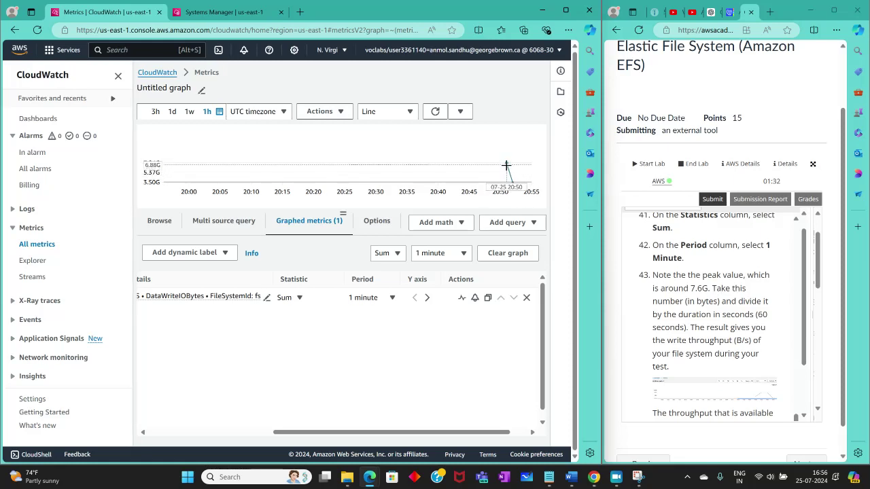
mouse_move(505, 164)
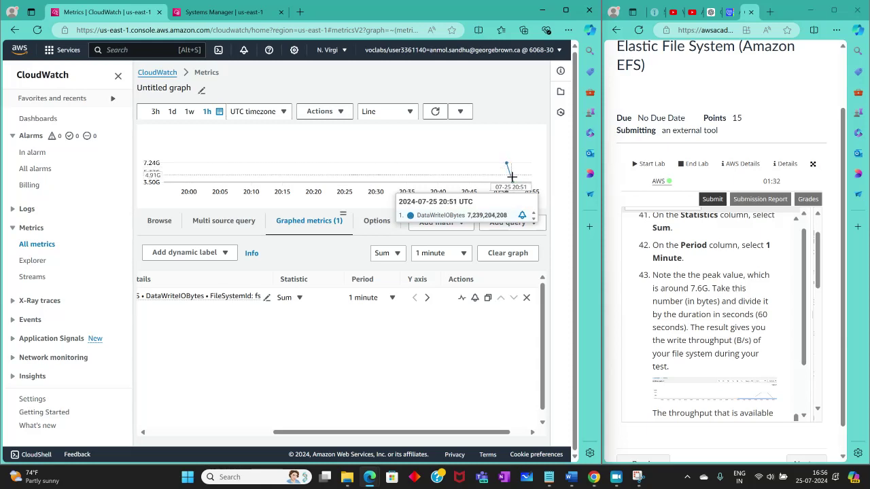
scroll(773, 313, down, 4)
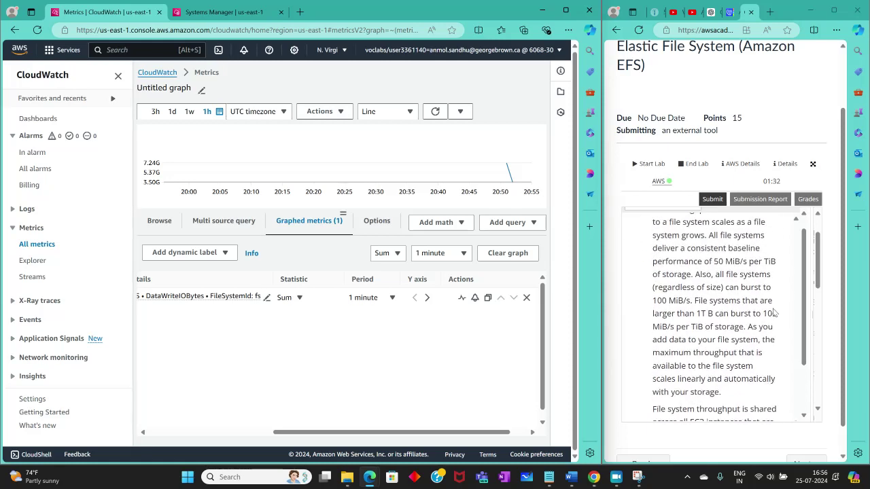
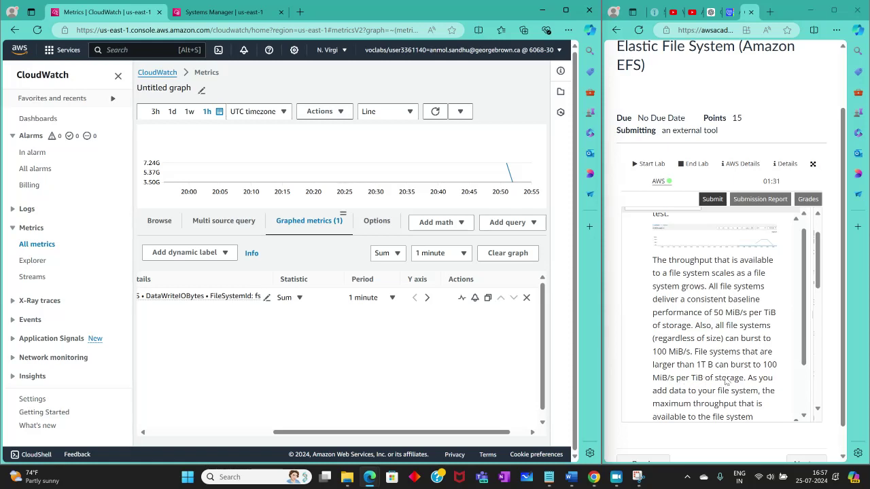
scroll(750, 379, down, 3)
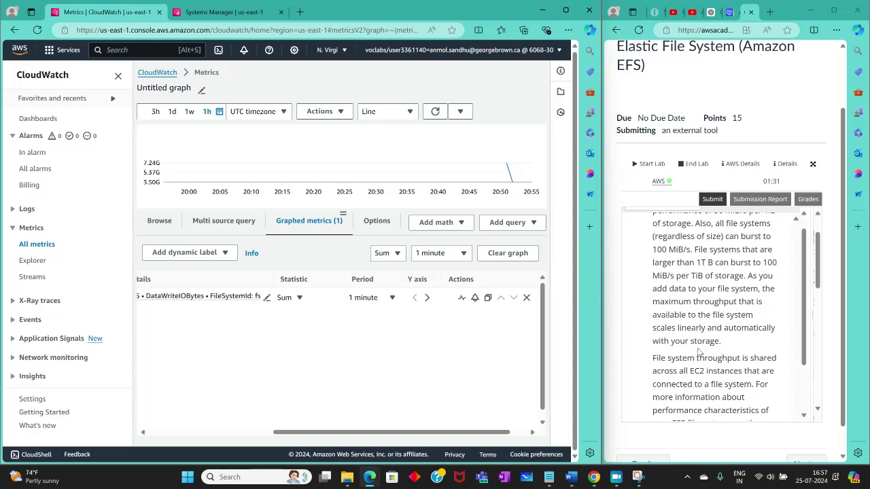
scroll(690, 353, down, 3)
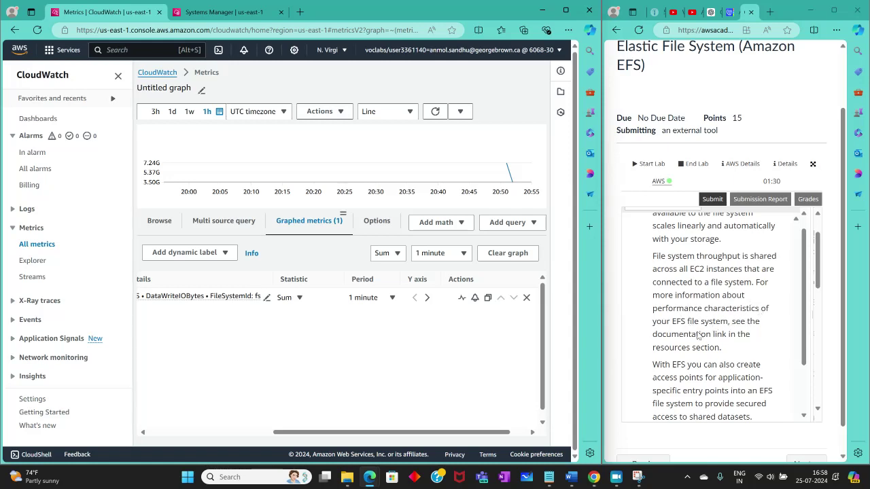
scroll(739, 338, down, 6)
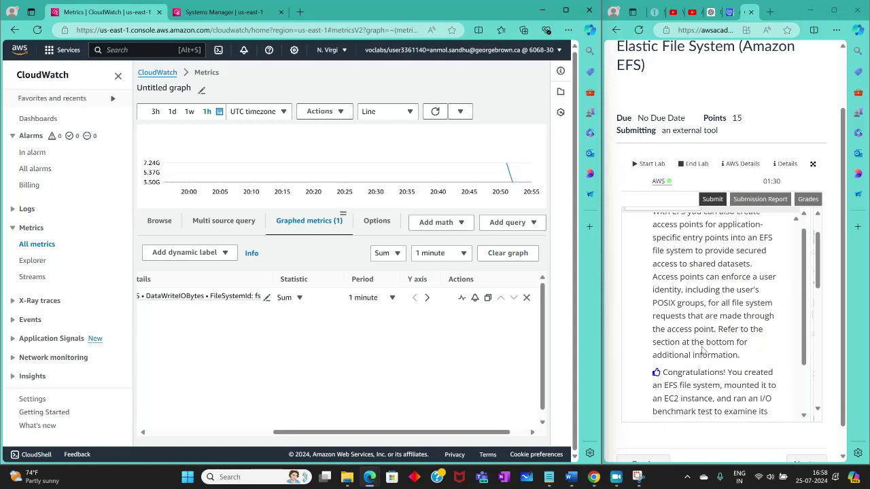
scroll(692, 338, up, 3)
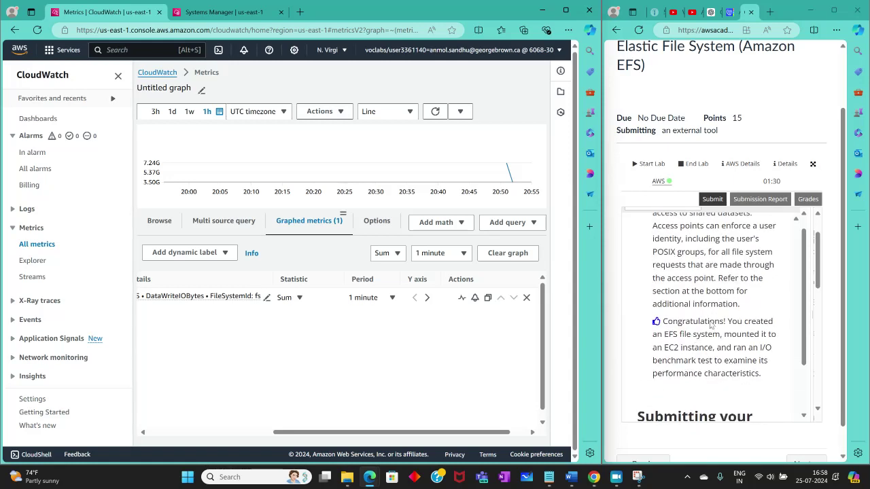
Submit the lab work for grading, confirm the submission, and enlarge the lab guide window
click(713, 200)
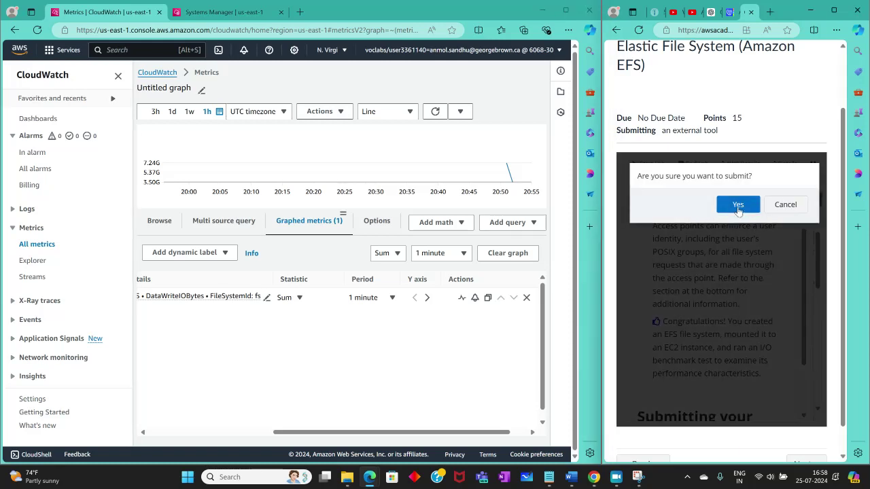
click(735, 205)
click(834, 11)
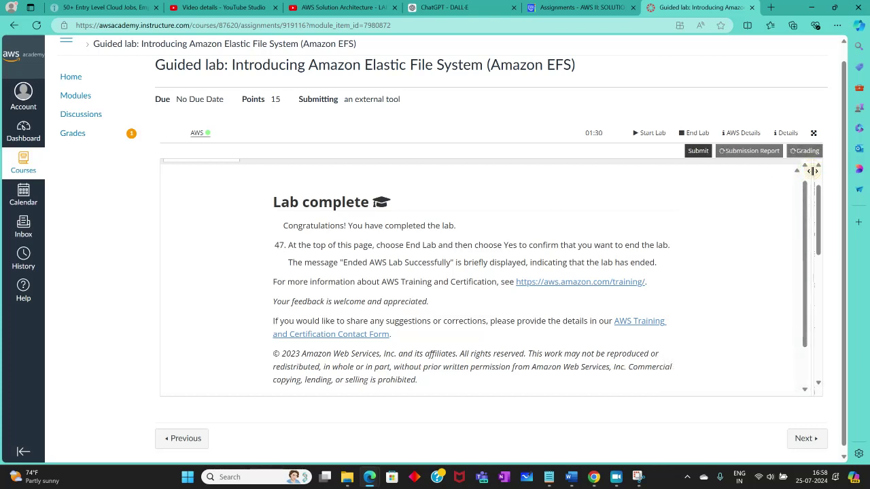
Widen the pane beside the lab instructions and show the lab's grades in it
click(809, 182)
drag(808, 182, 514, 267)
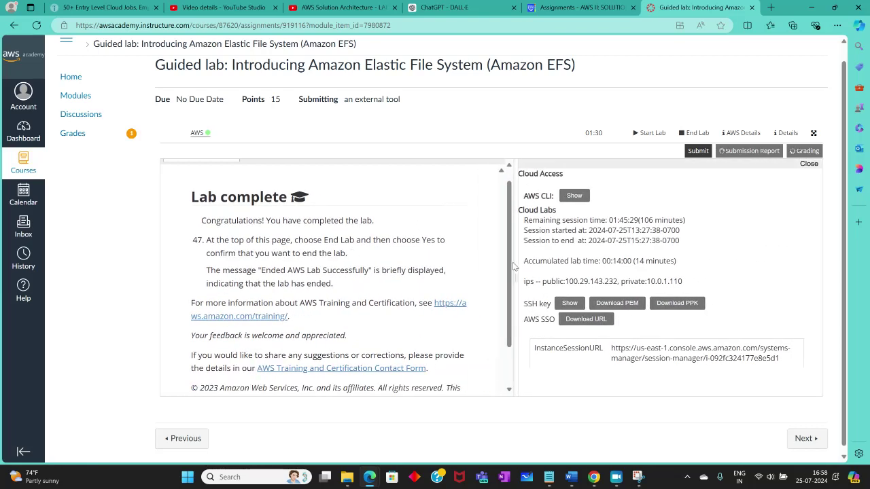
click(804, 150)
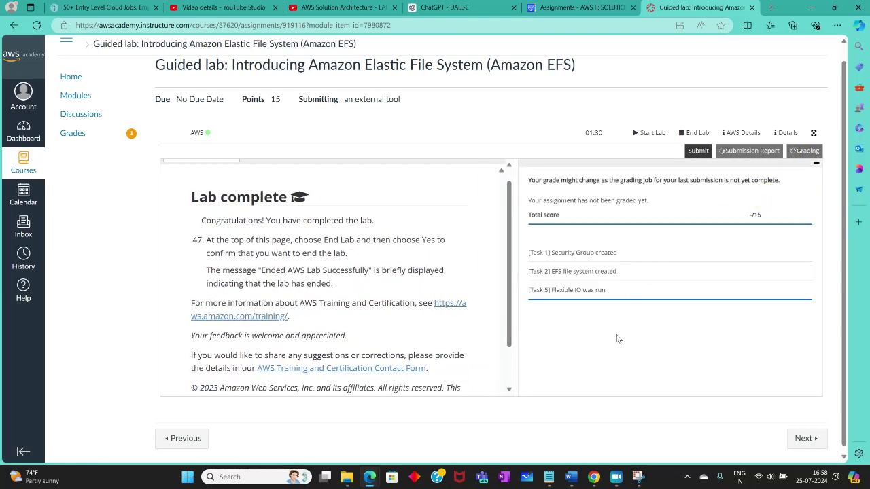